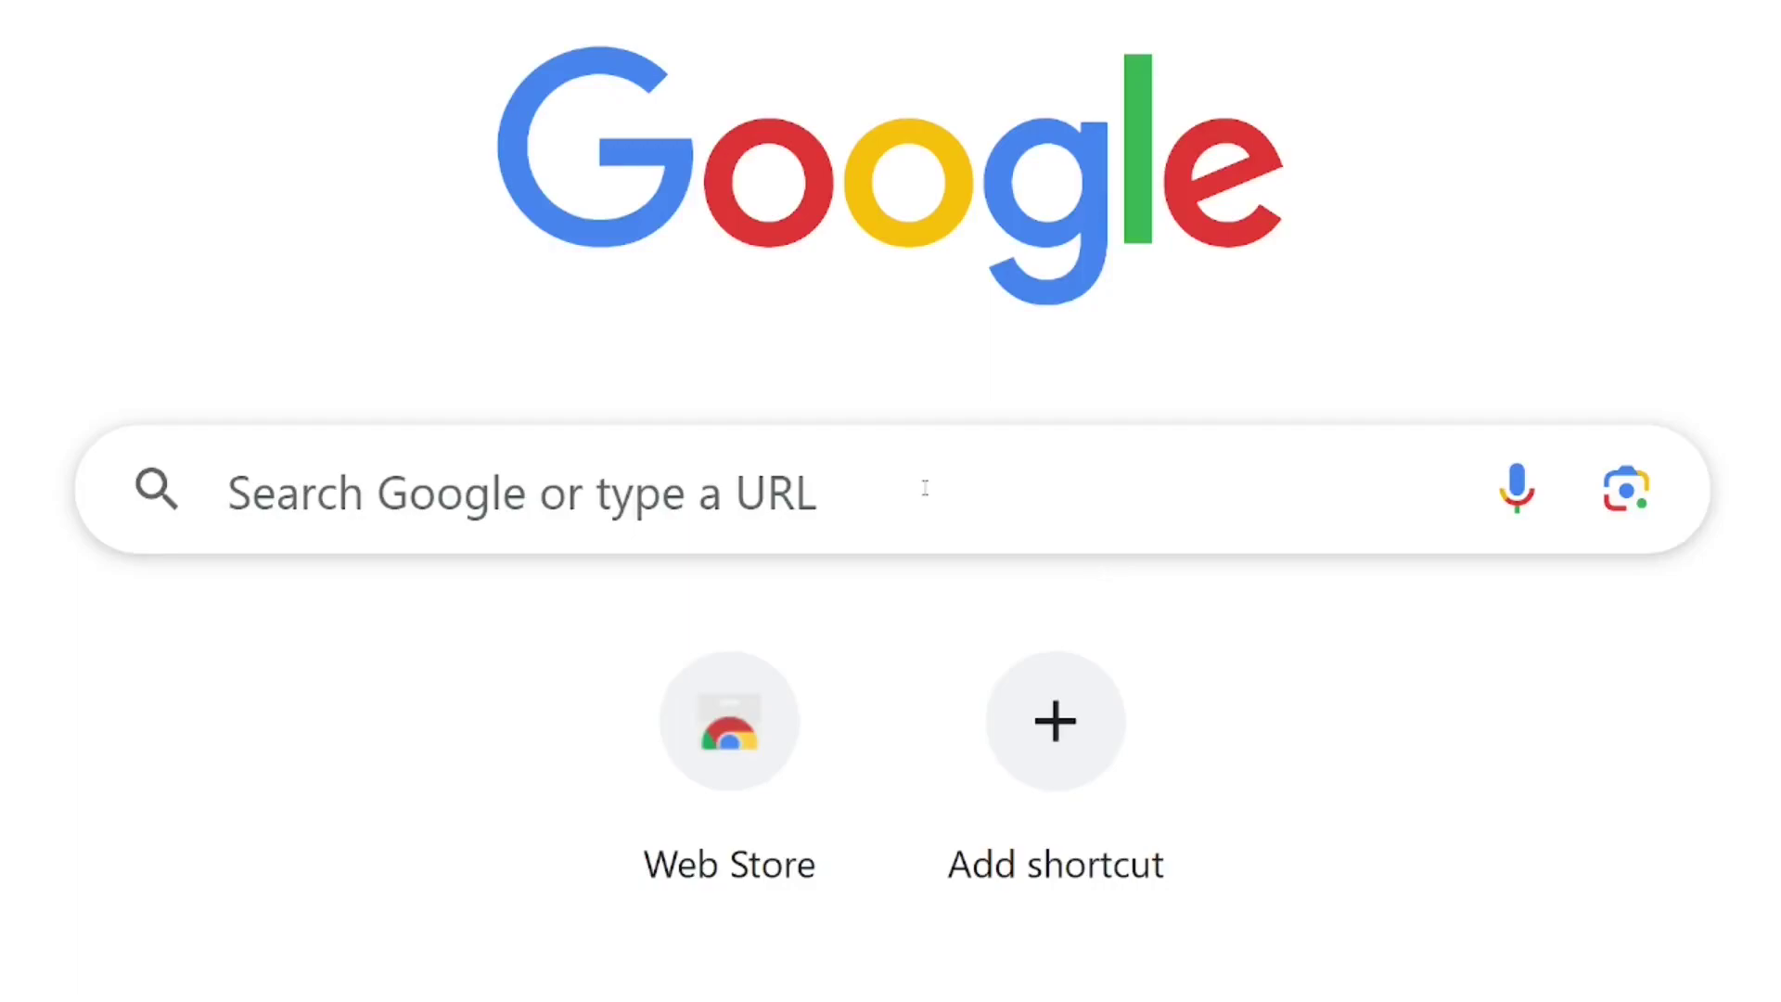
Search Google for 'payoneer'
click(860, 478)
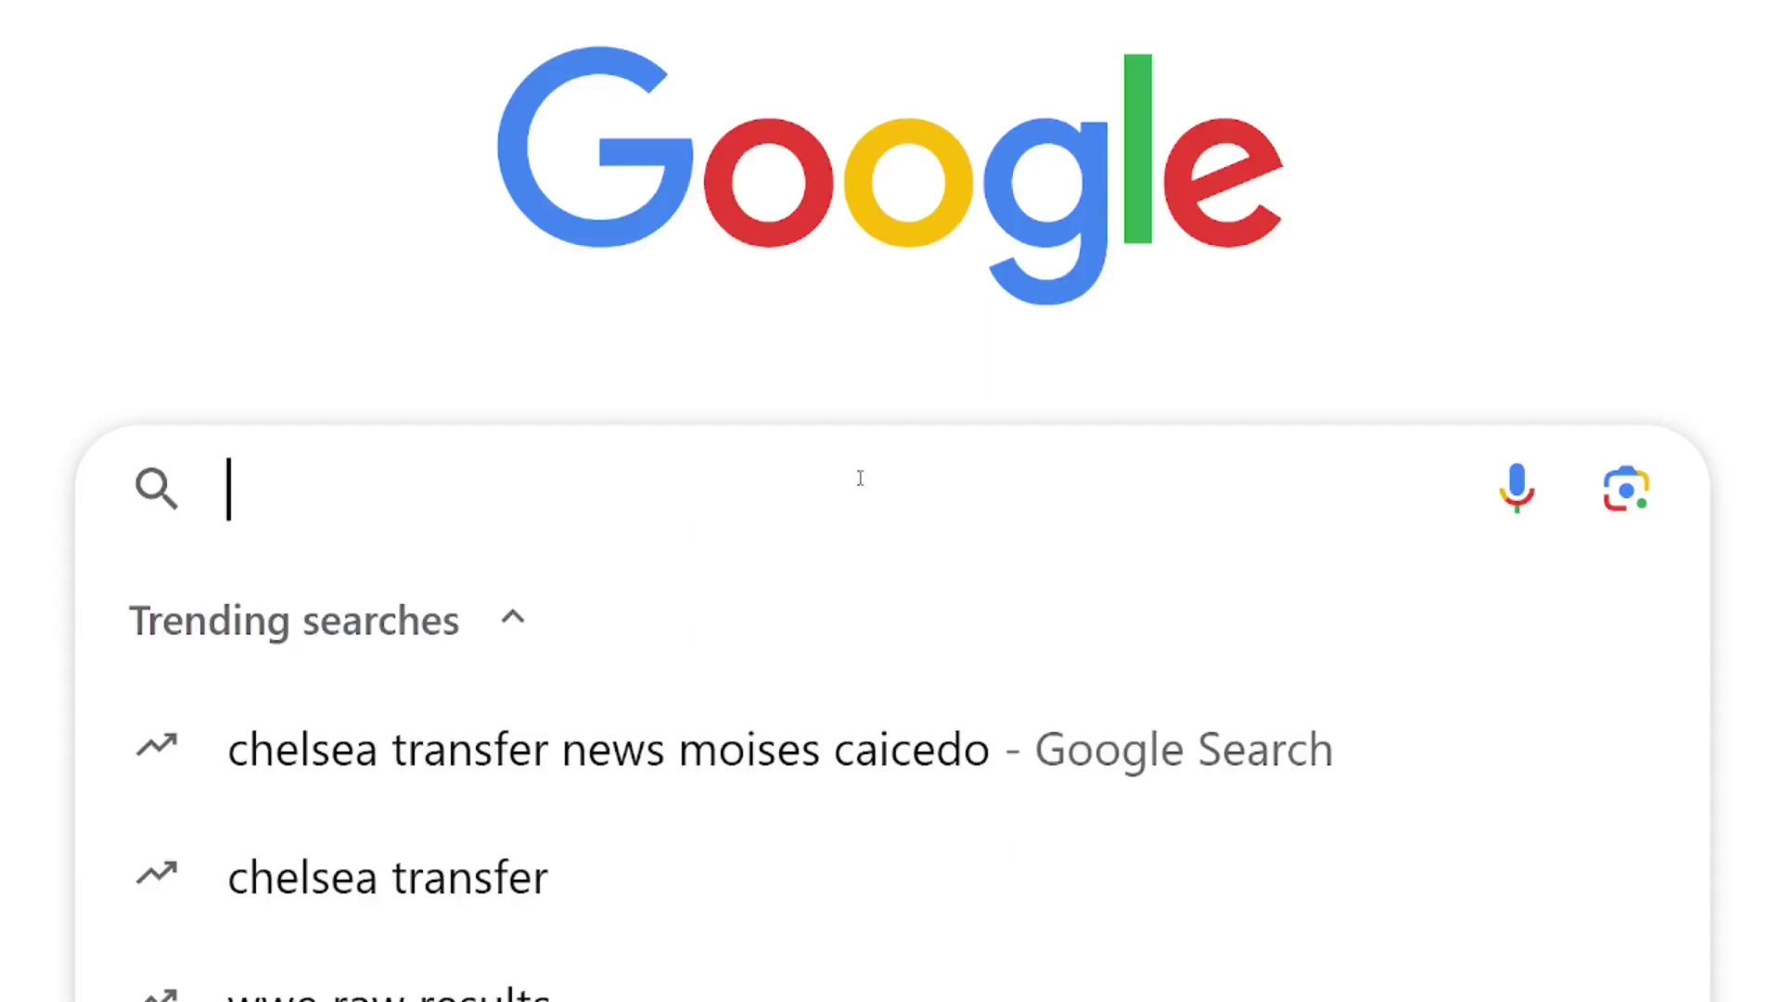
text(payoneer)
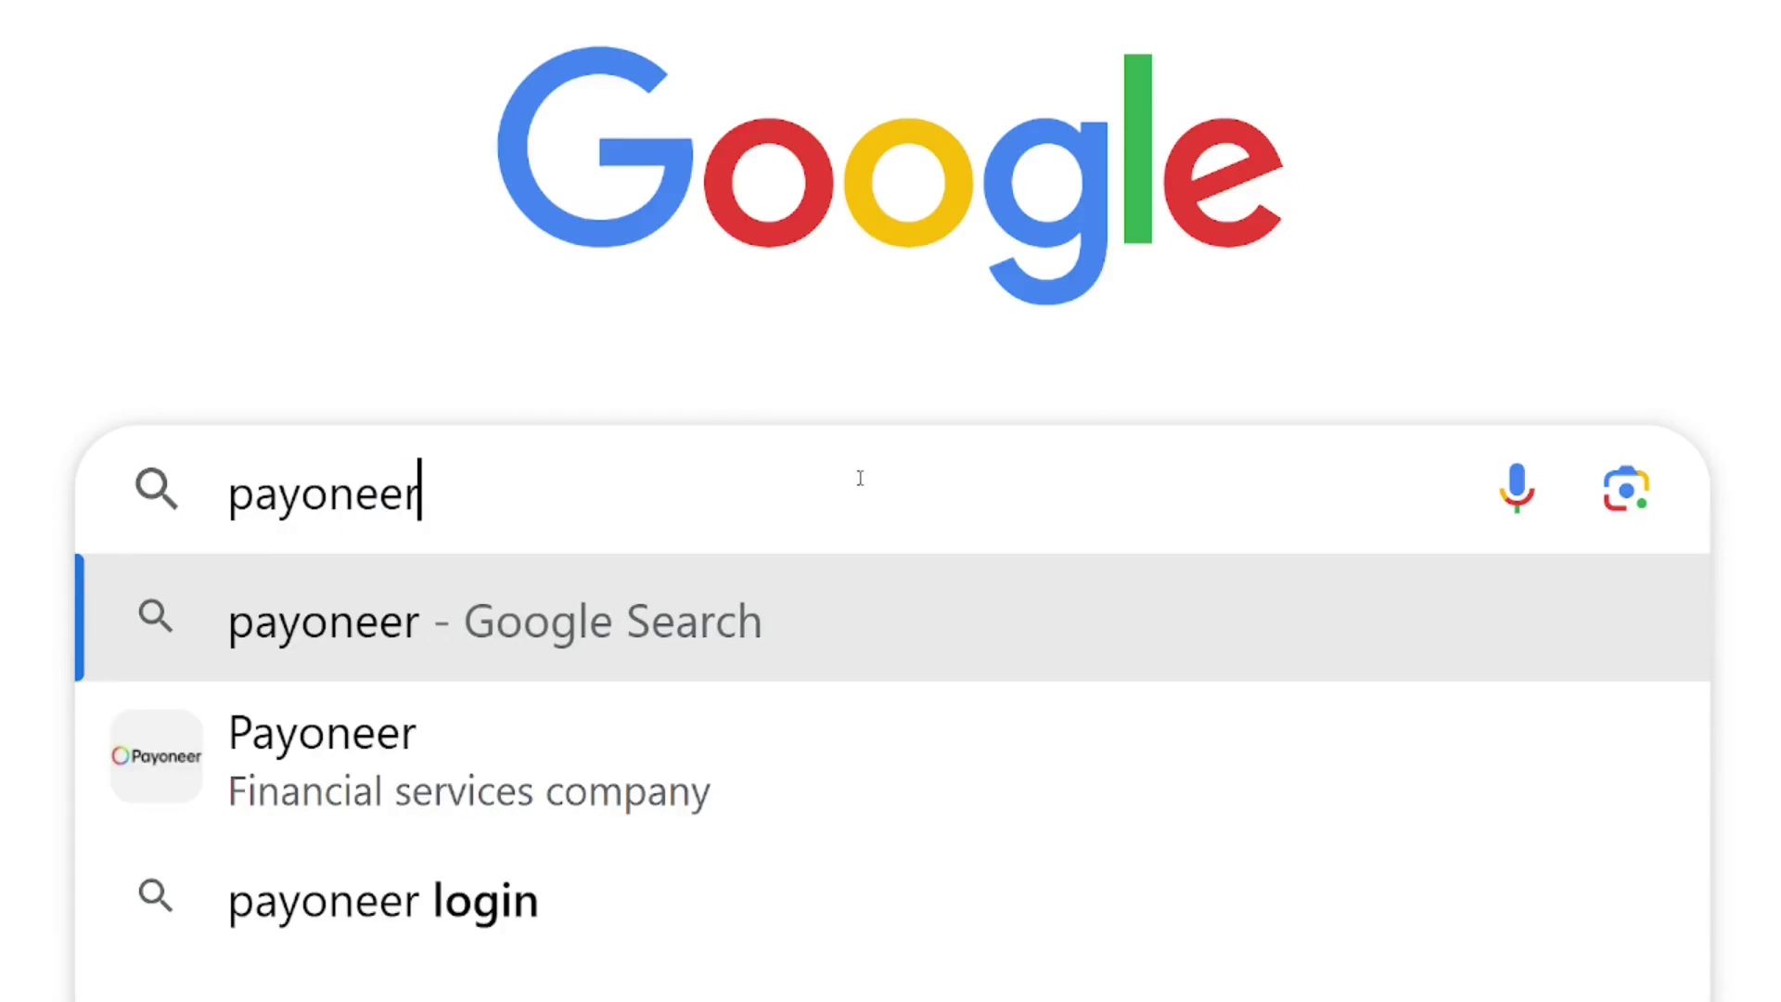
key(Return)
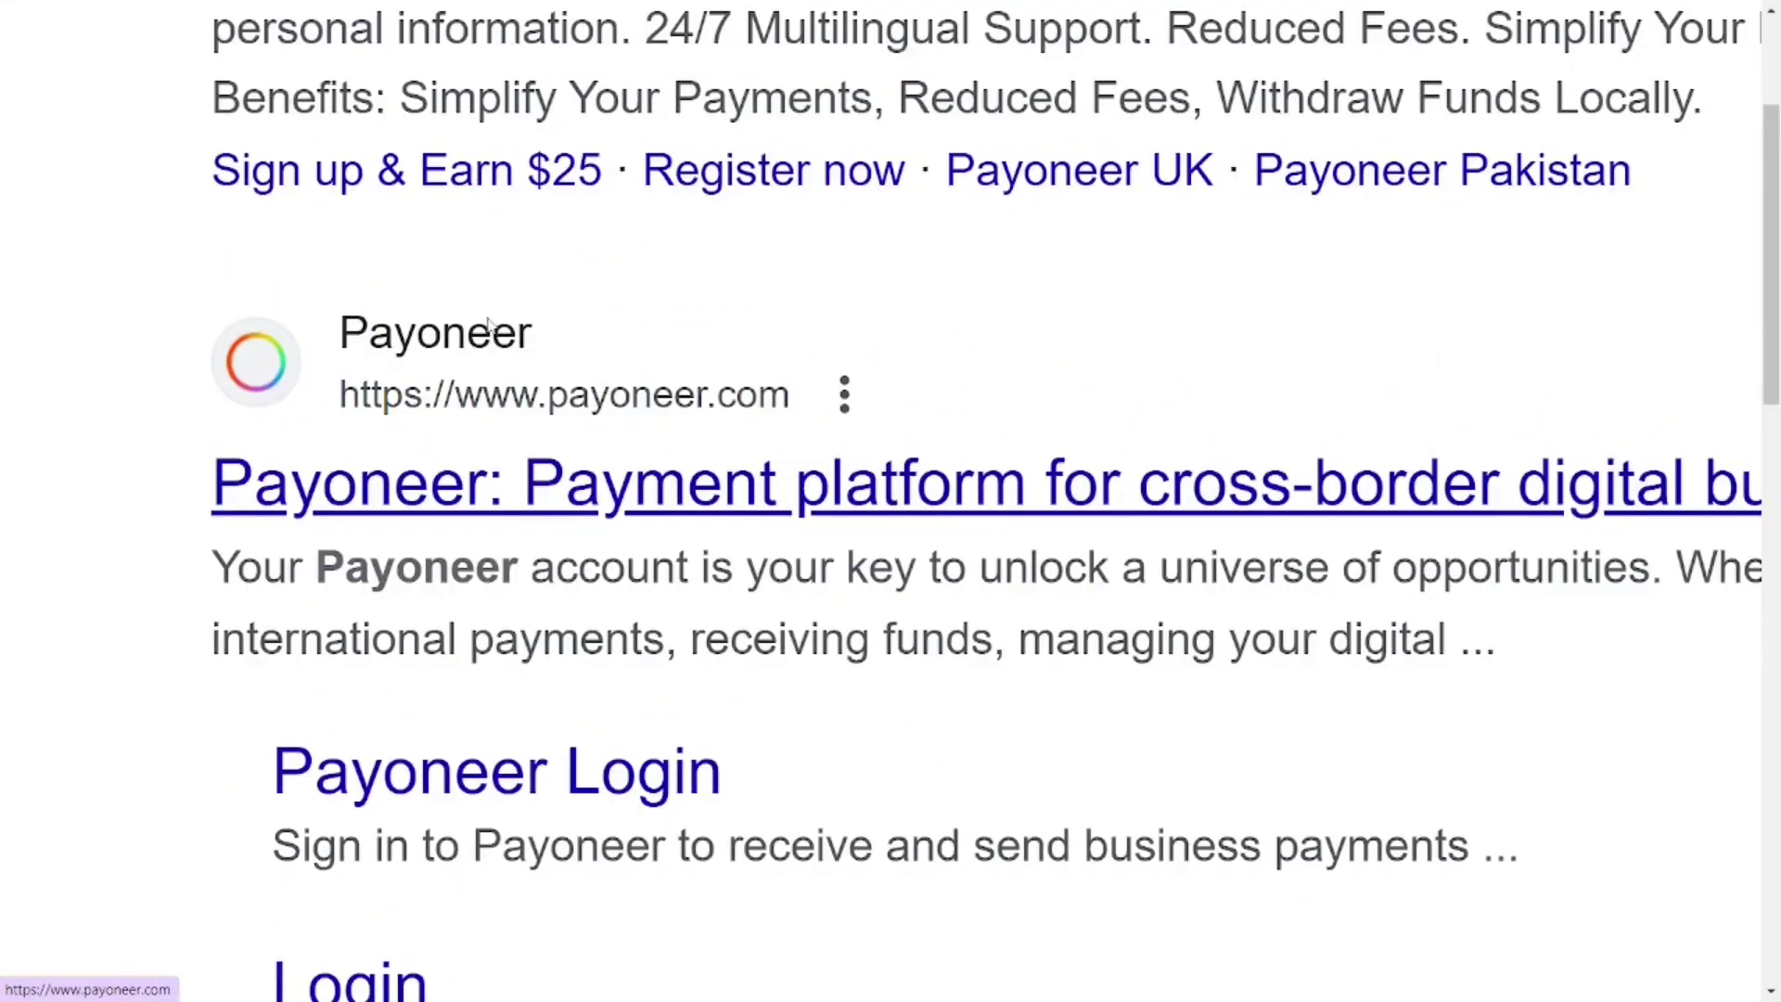
Open the Payoneer website and sign in with the account email and password
click(489, 326)
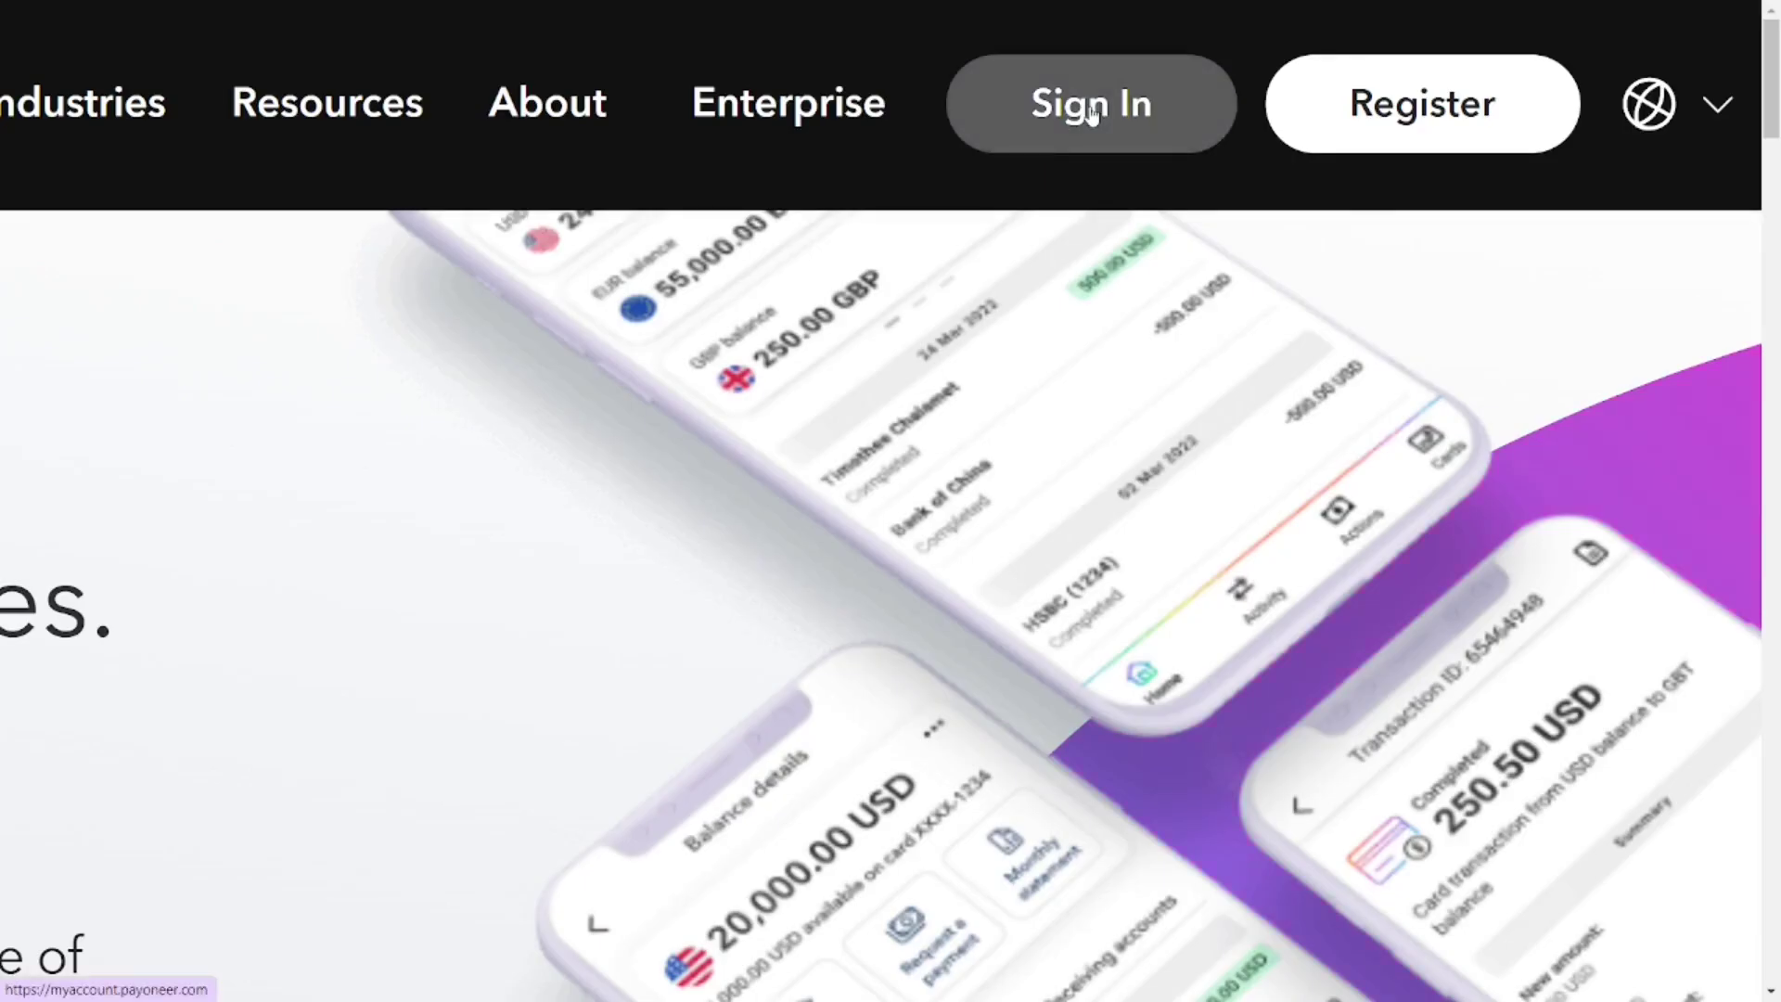
click(1253, 47)
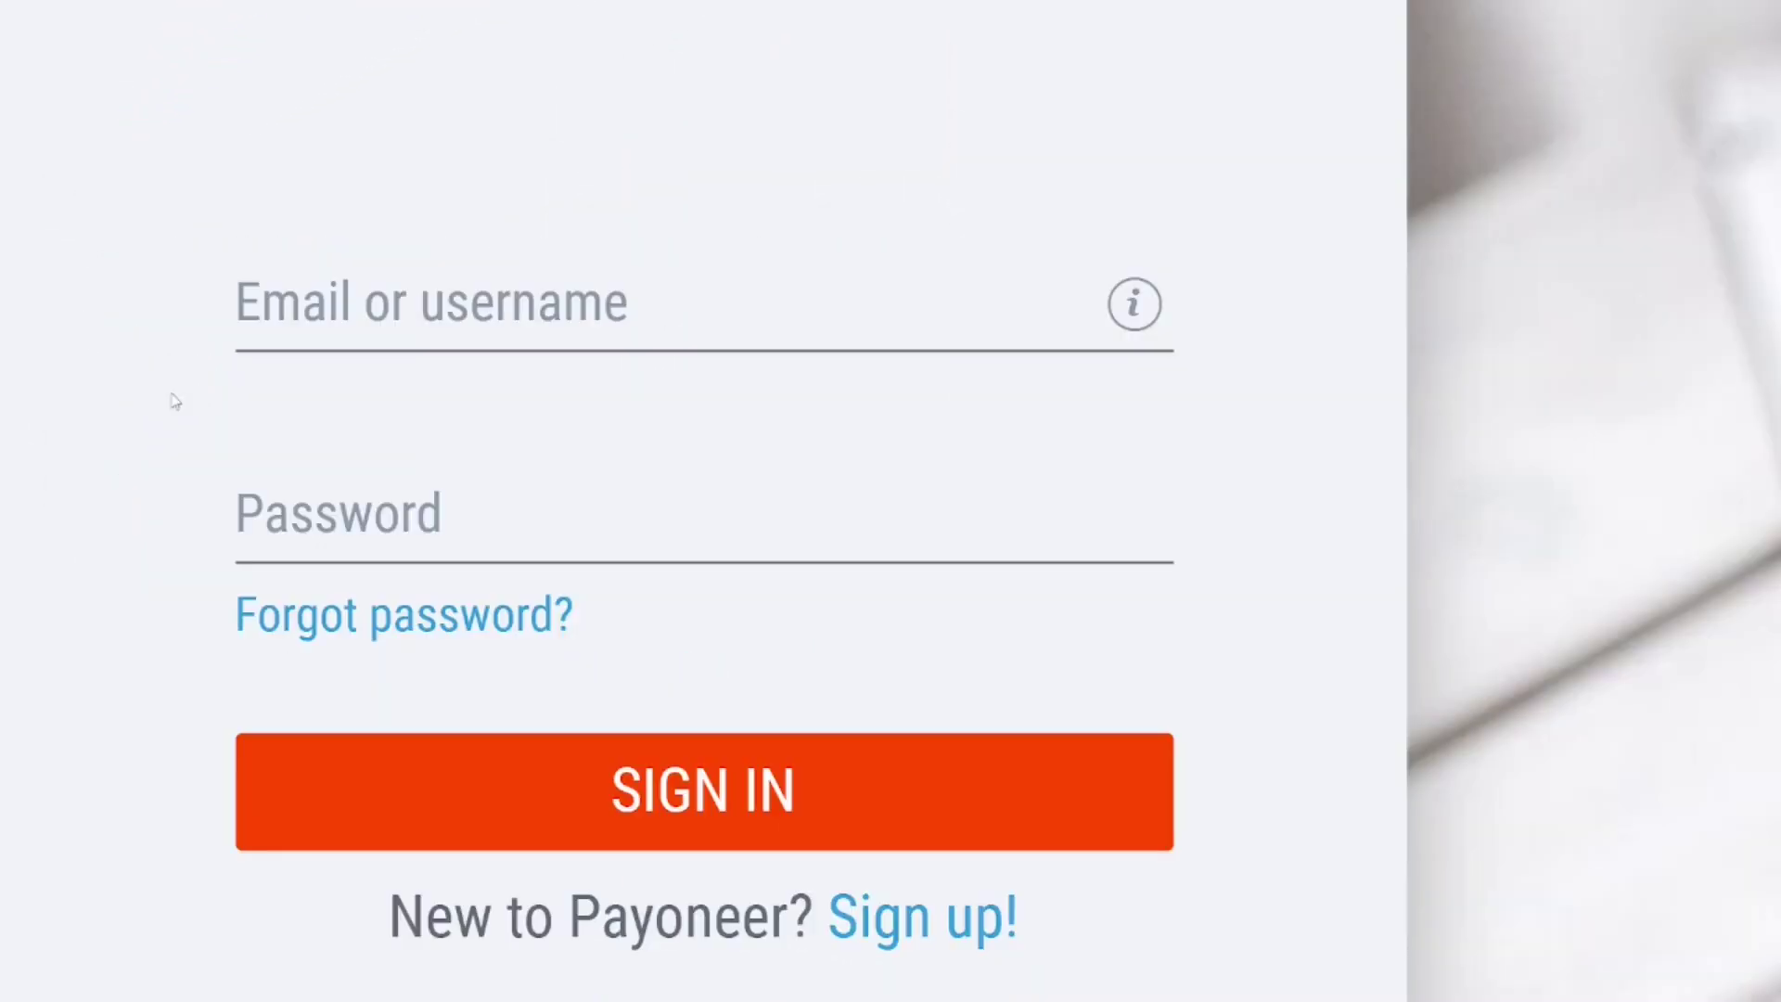
click(456, 306)
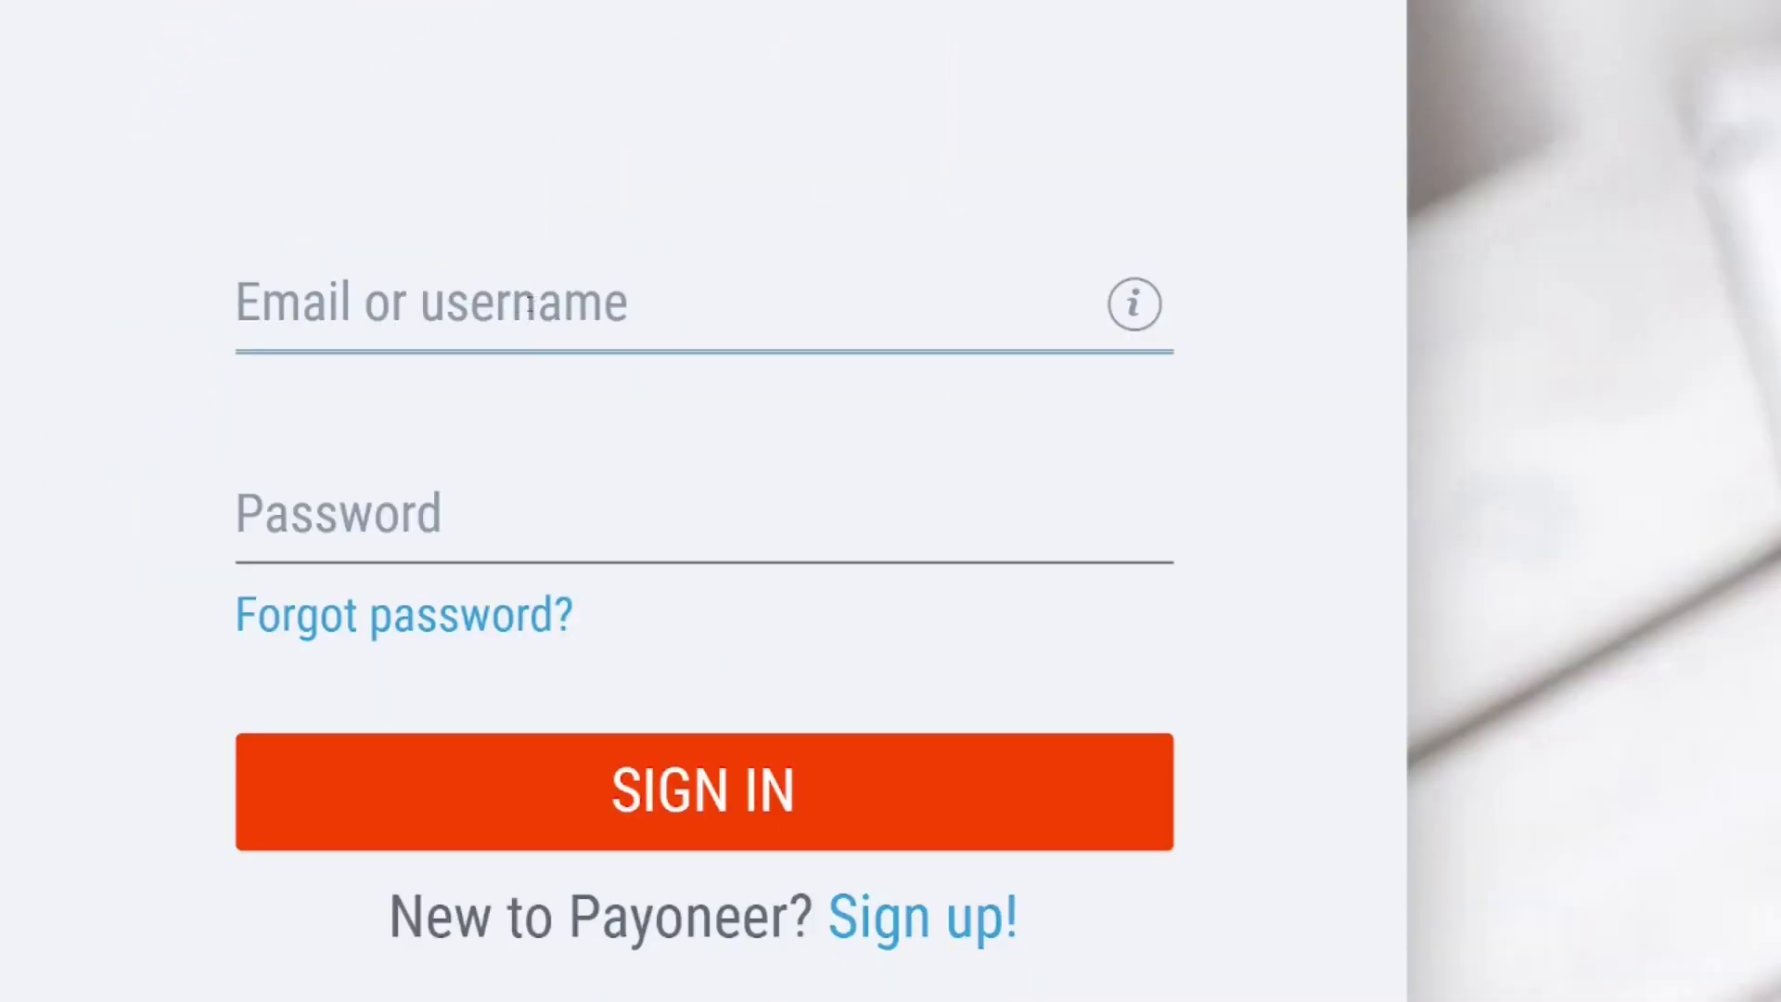
click(628, 481)
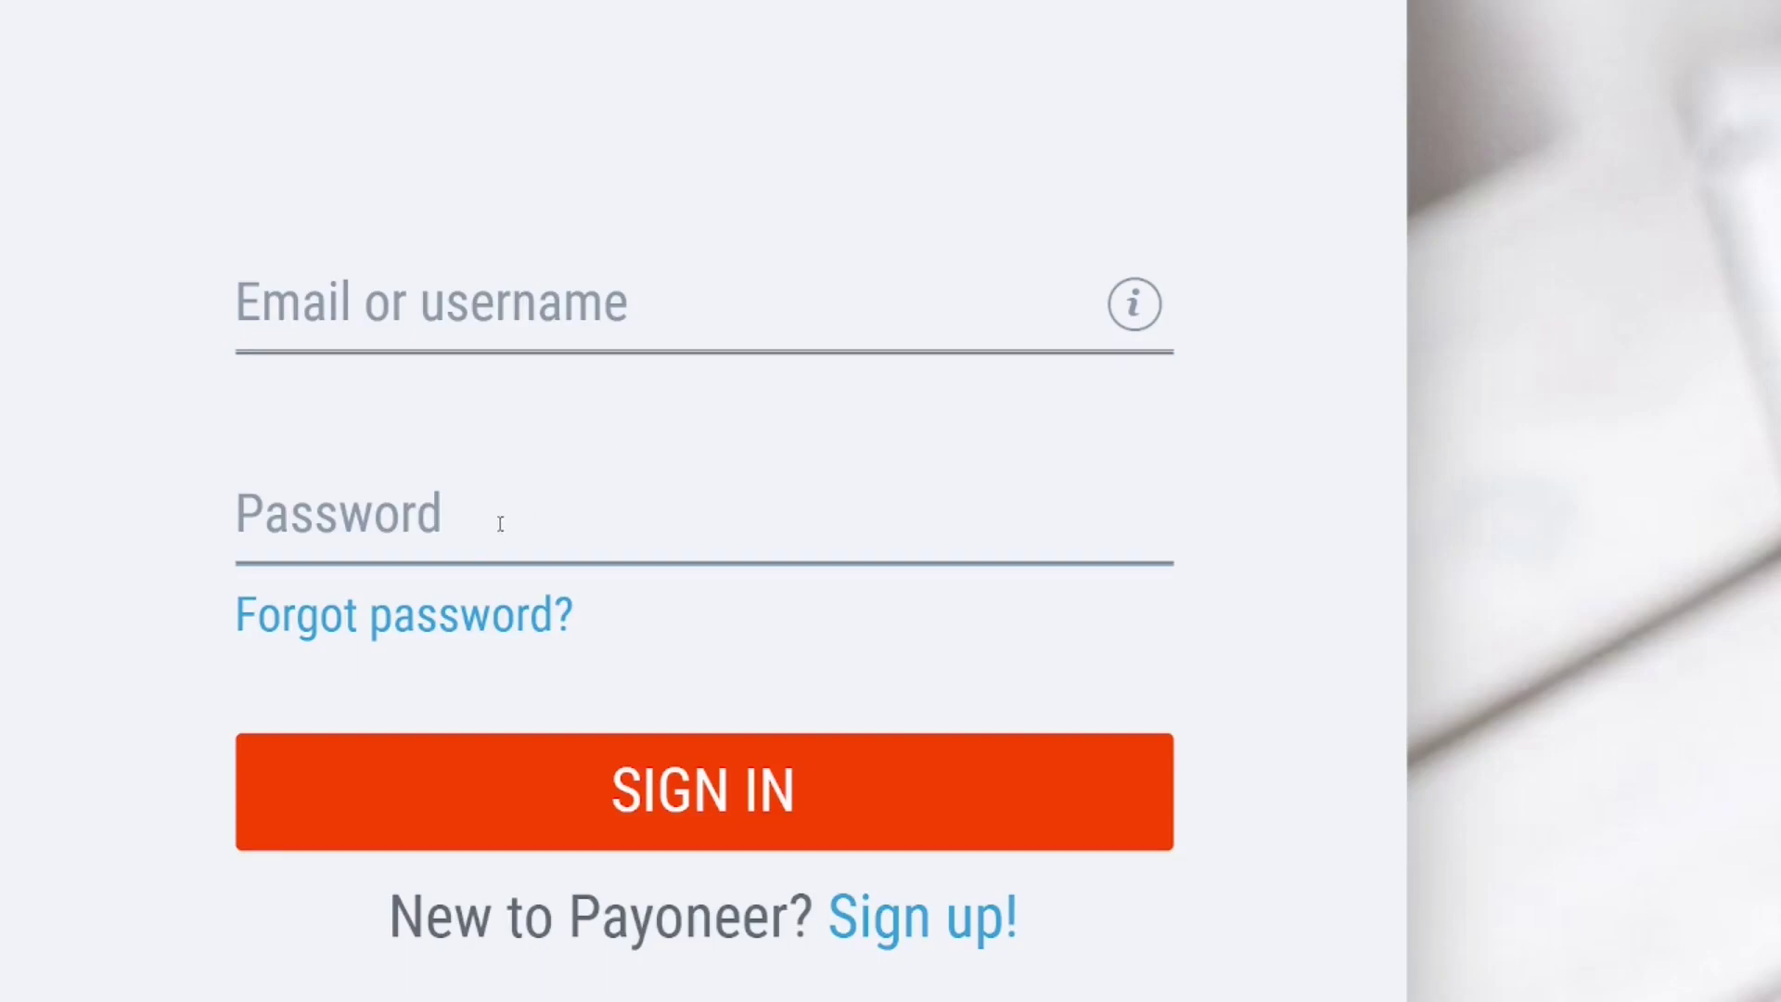
click(803, 798)
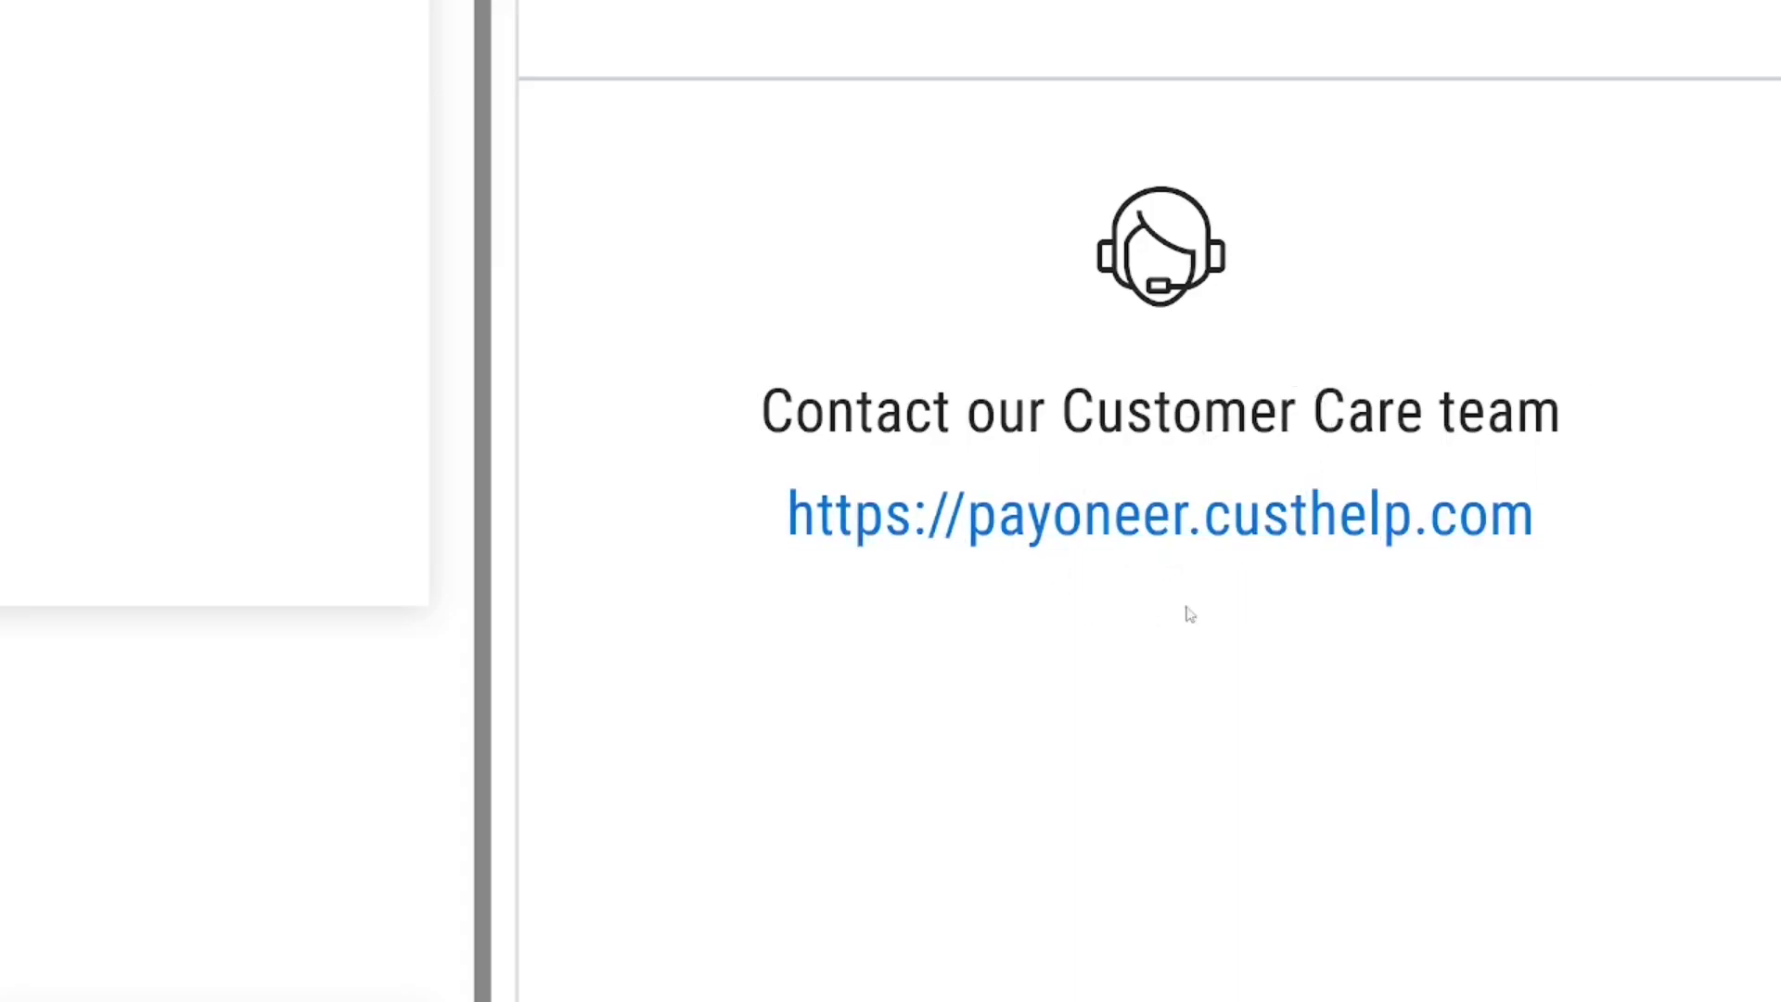
Go to the payoneer.custhelp.com Customer Care site and its My Payoneer Account topics
click(1252, 513)
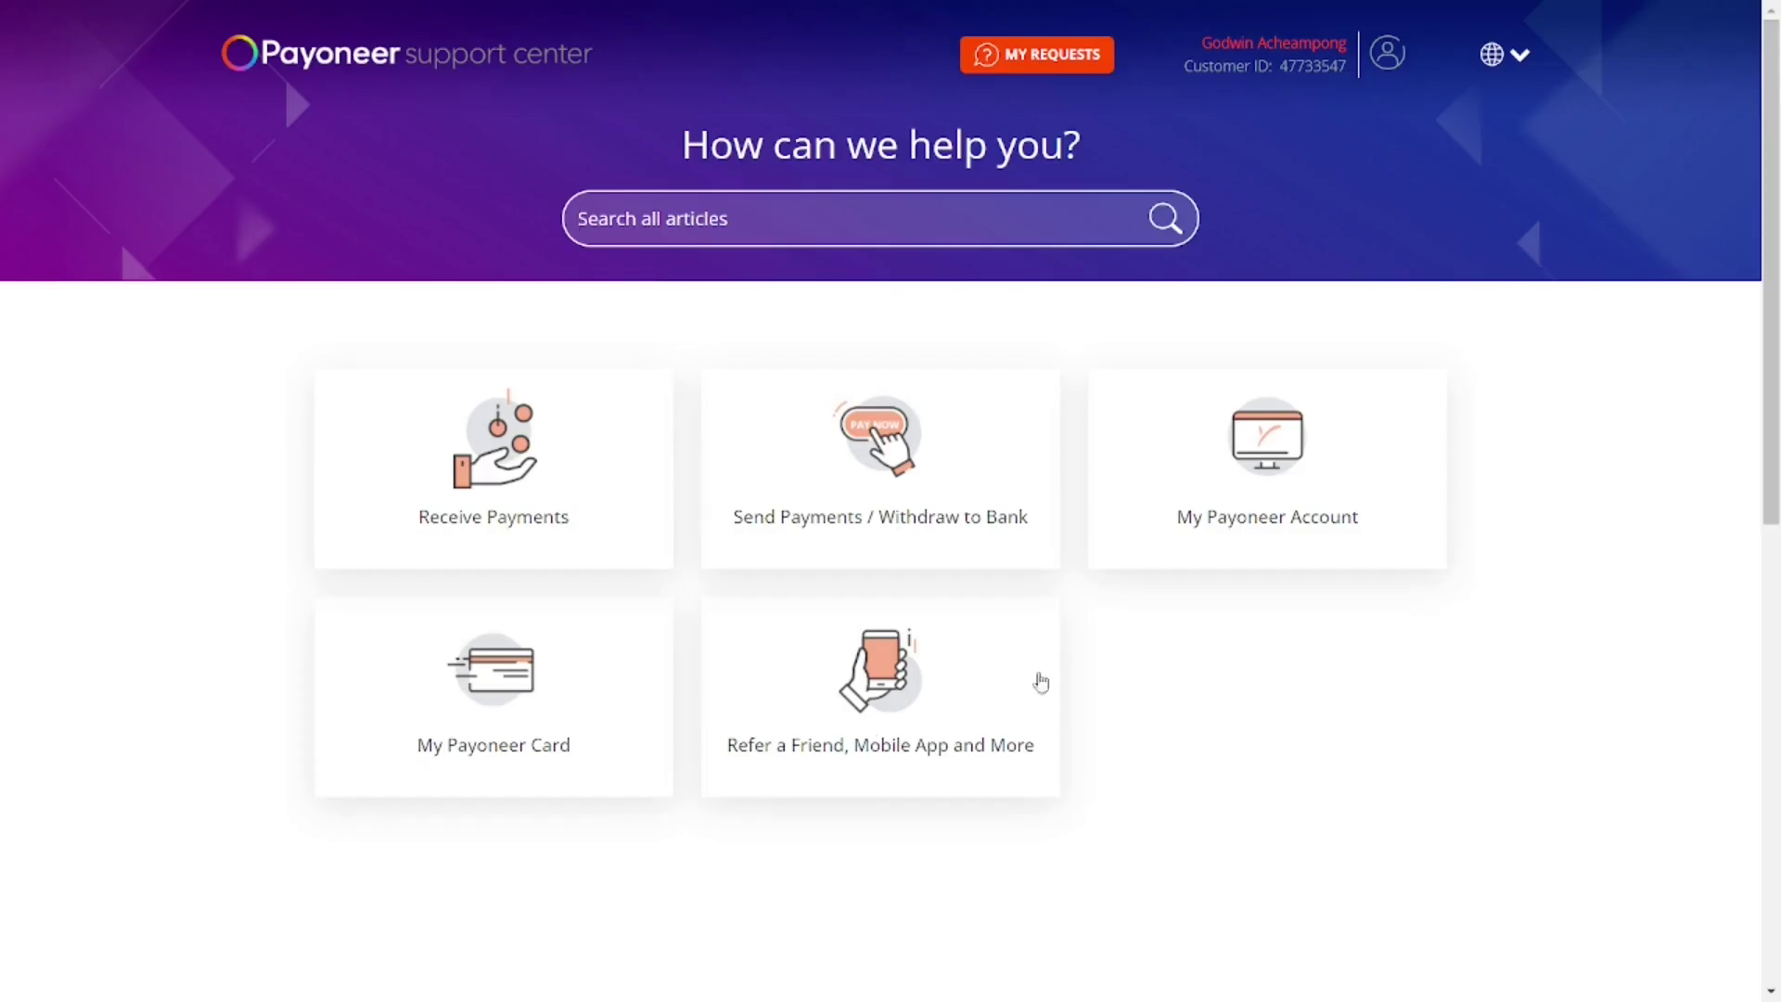
scroll(1606, 684, up, 5)
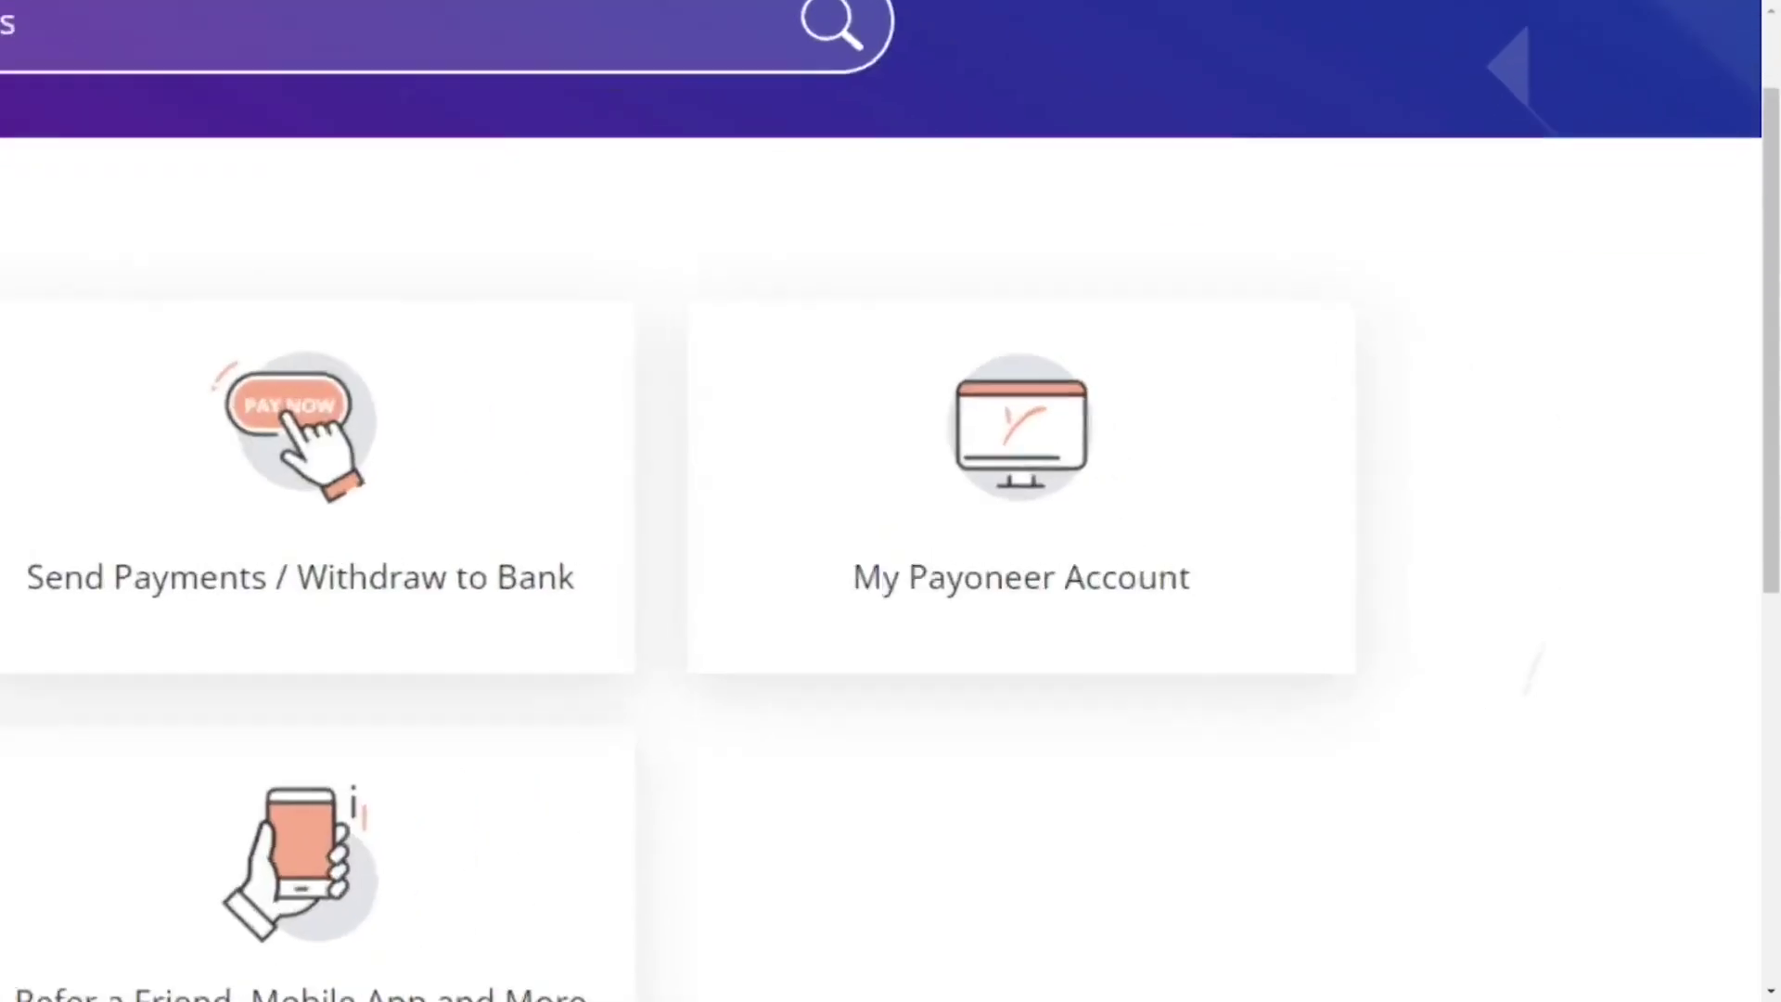
click(805, 617)
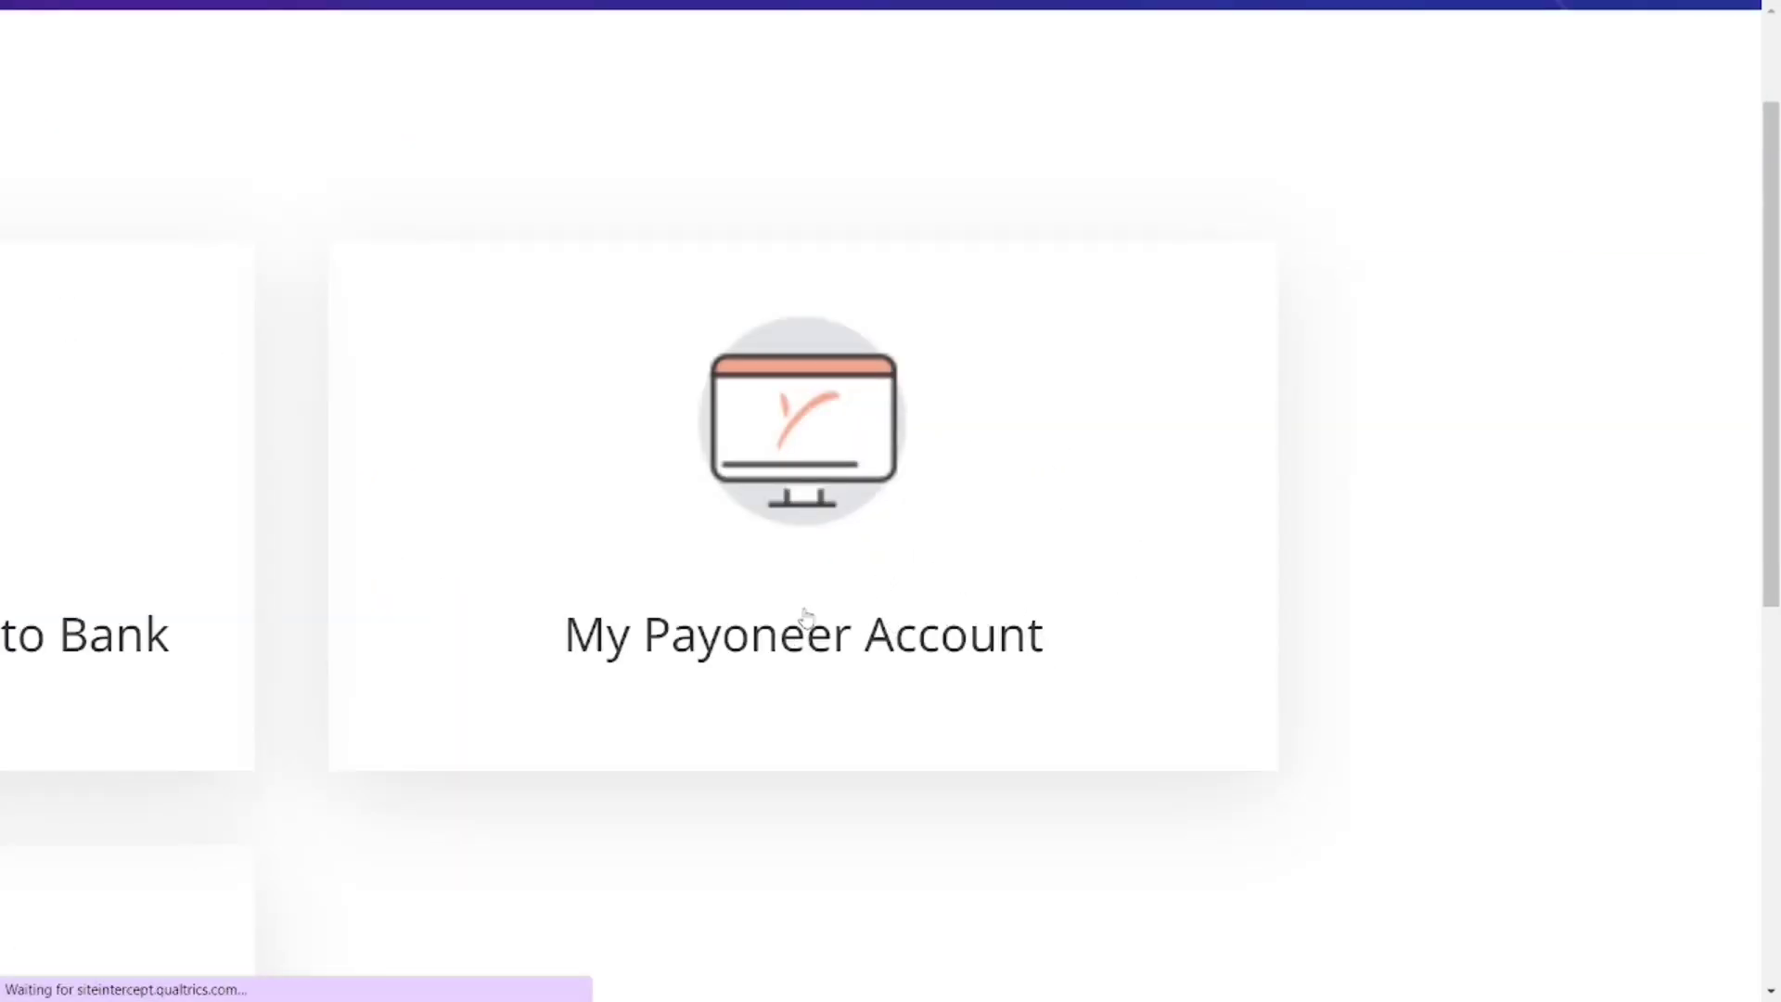
scroll(1016, 520, down, 3)
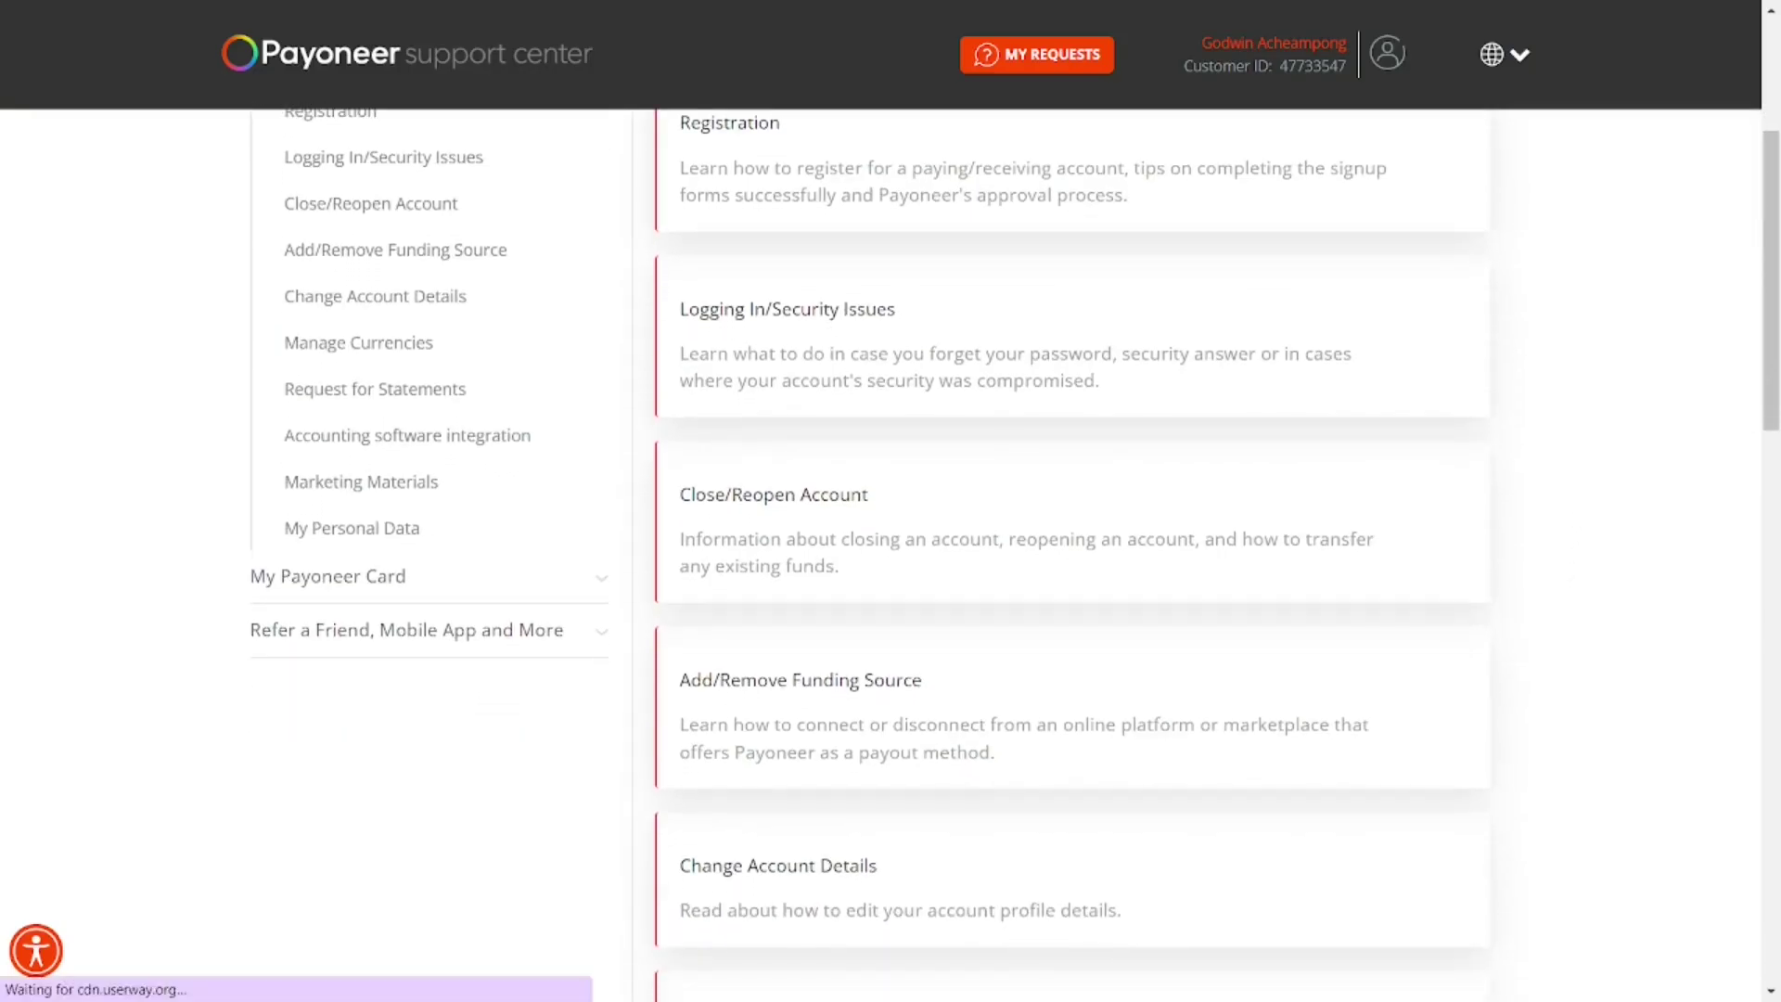
scroll(926, 520, up, 5)
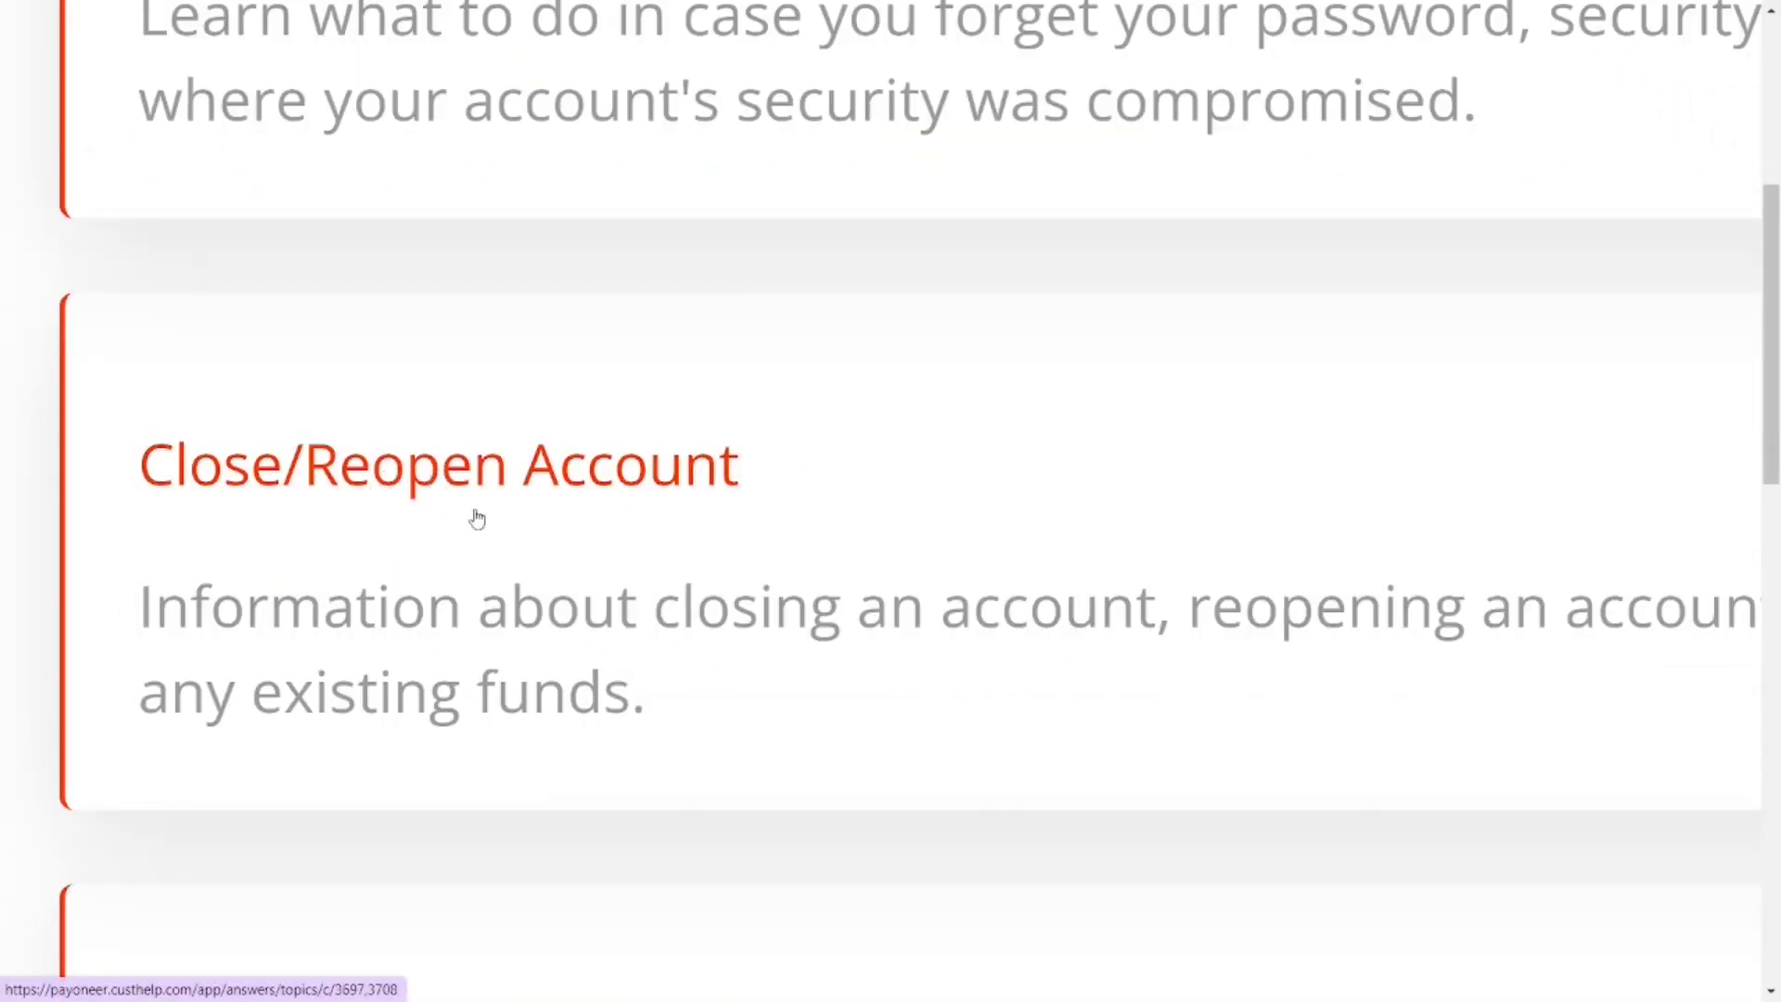
Open the Close/Reopen Account help topic
click(444, 475)
scroll(1396, 675, up, 4)
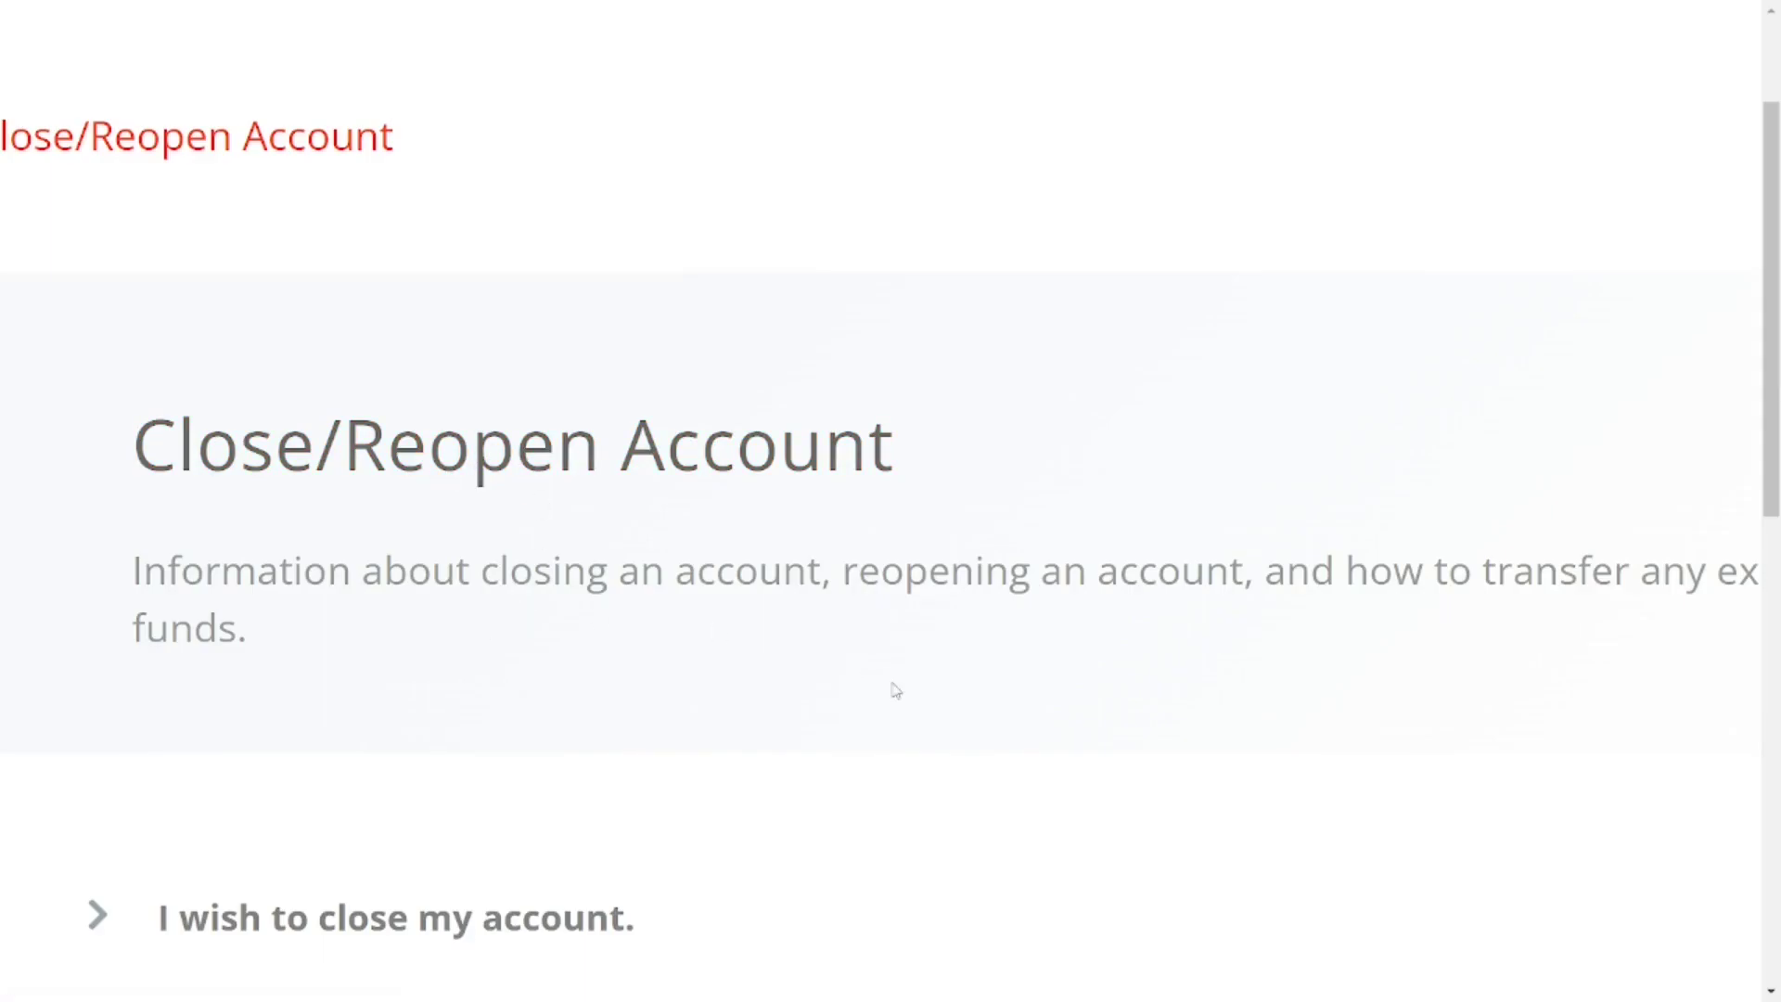
scroll(896, 691, down, 3)
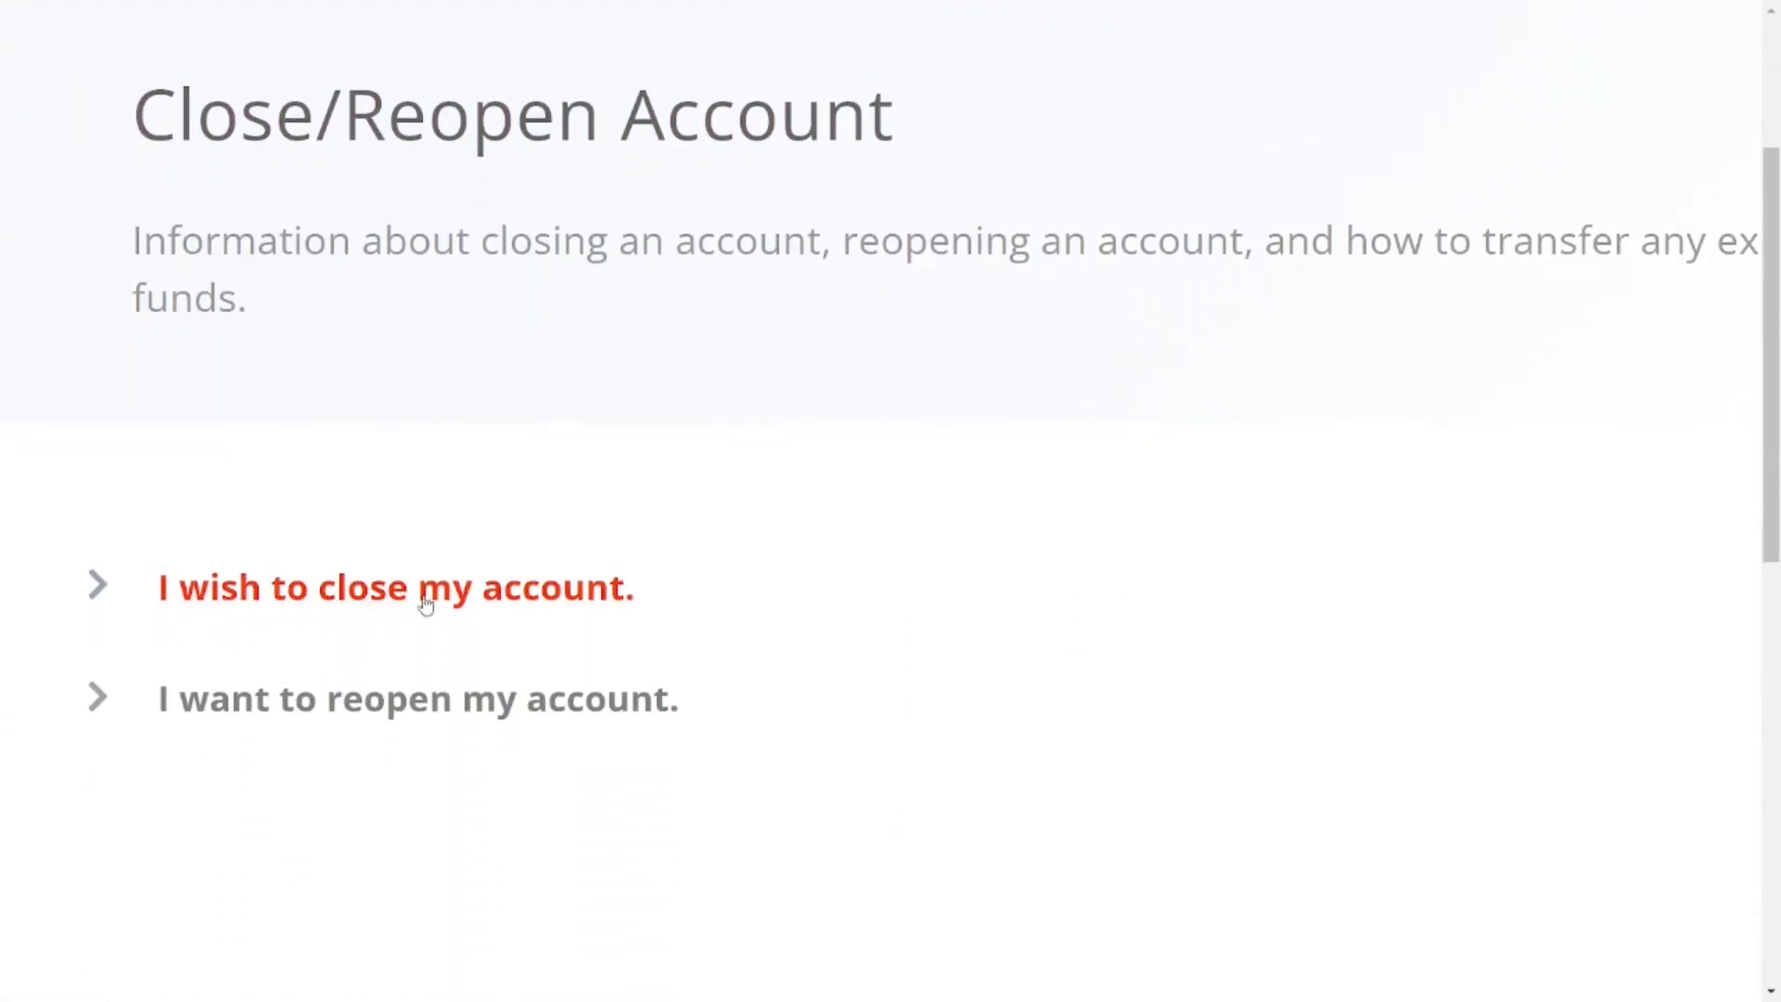
Open 'I wish to close my account' and highlight the lost-funds and email-reuse warnings
click(382, 605)
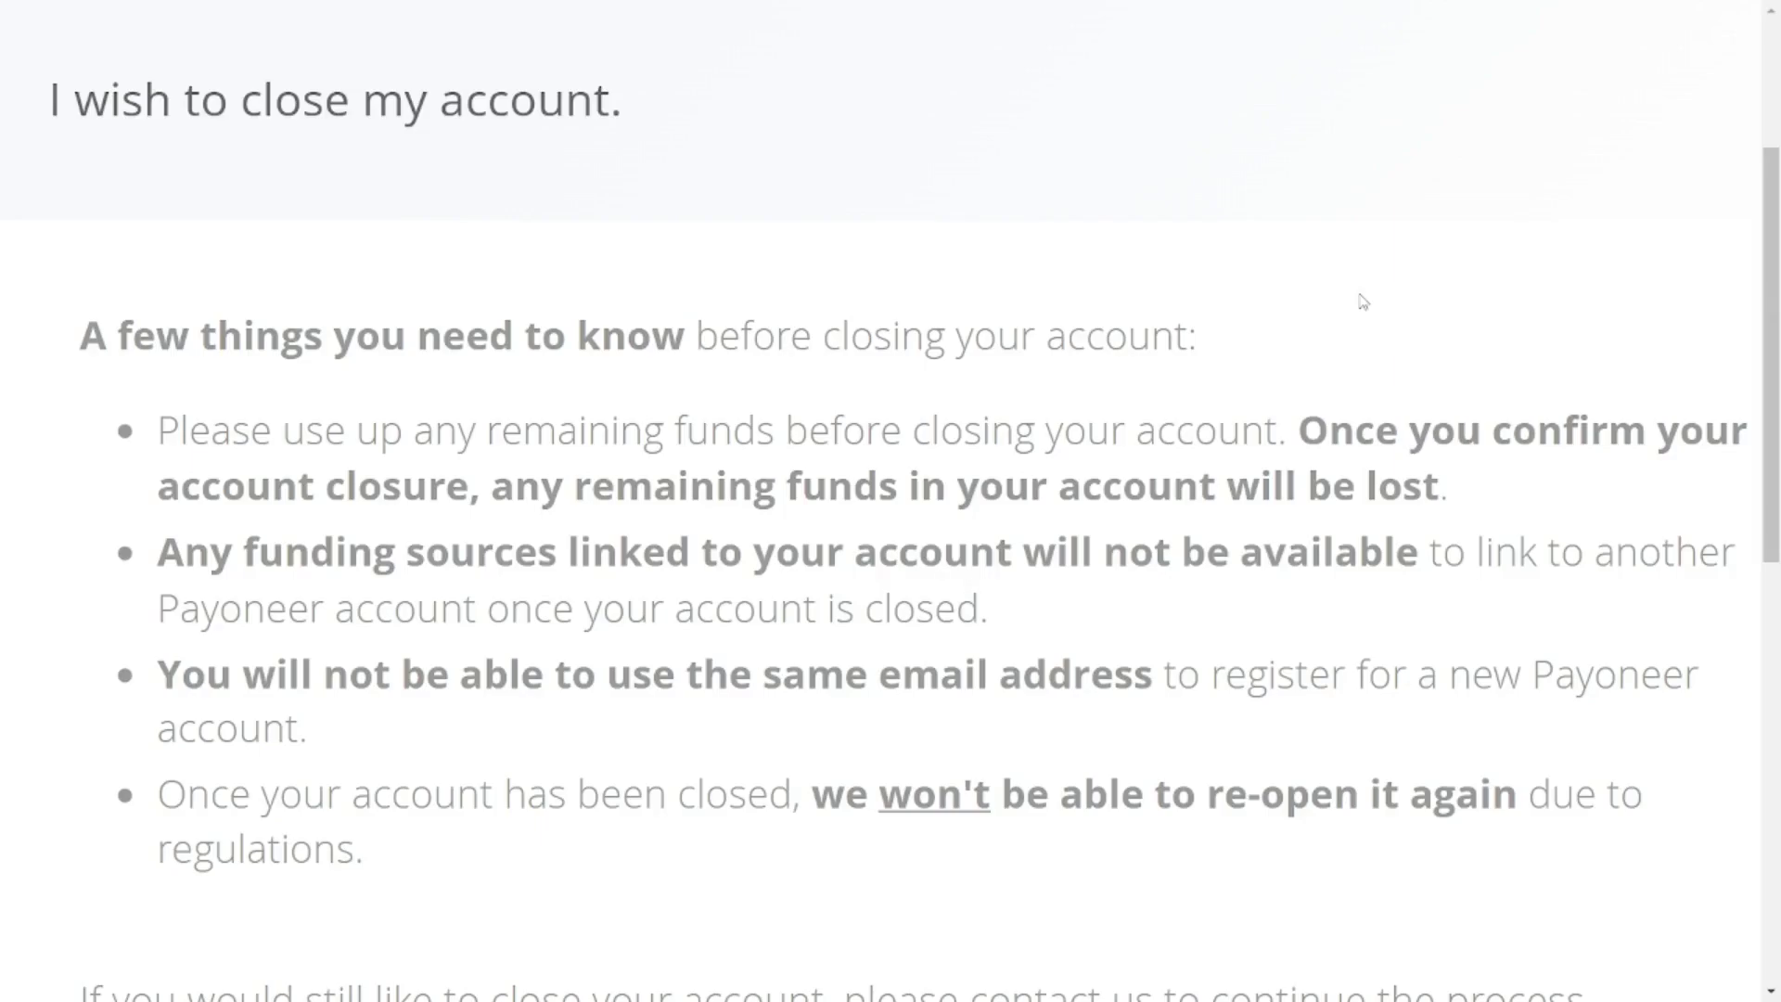
drag(575, 486, 1448, 486)
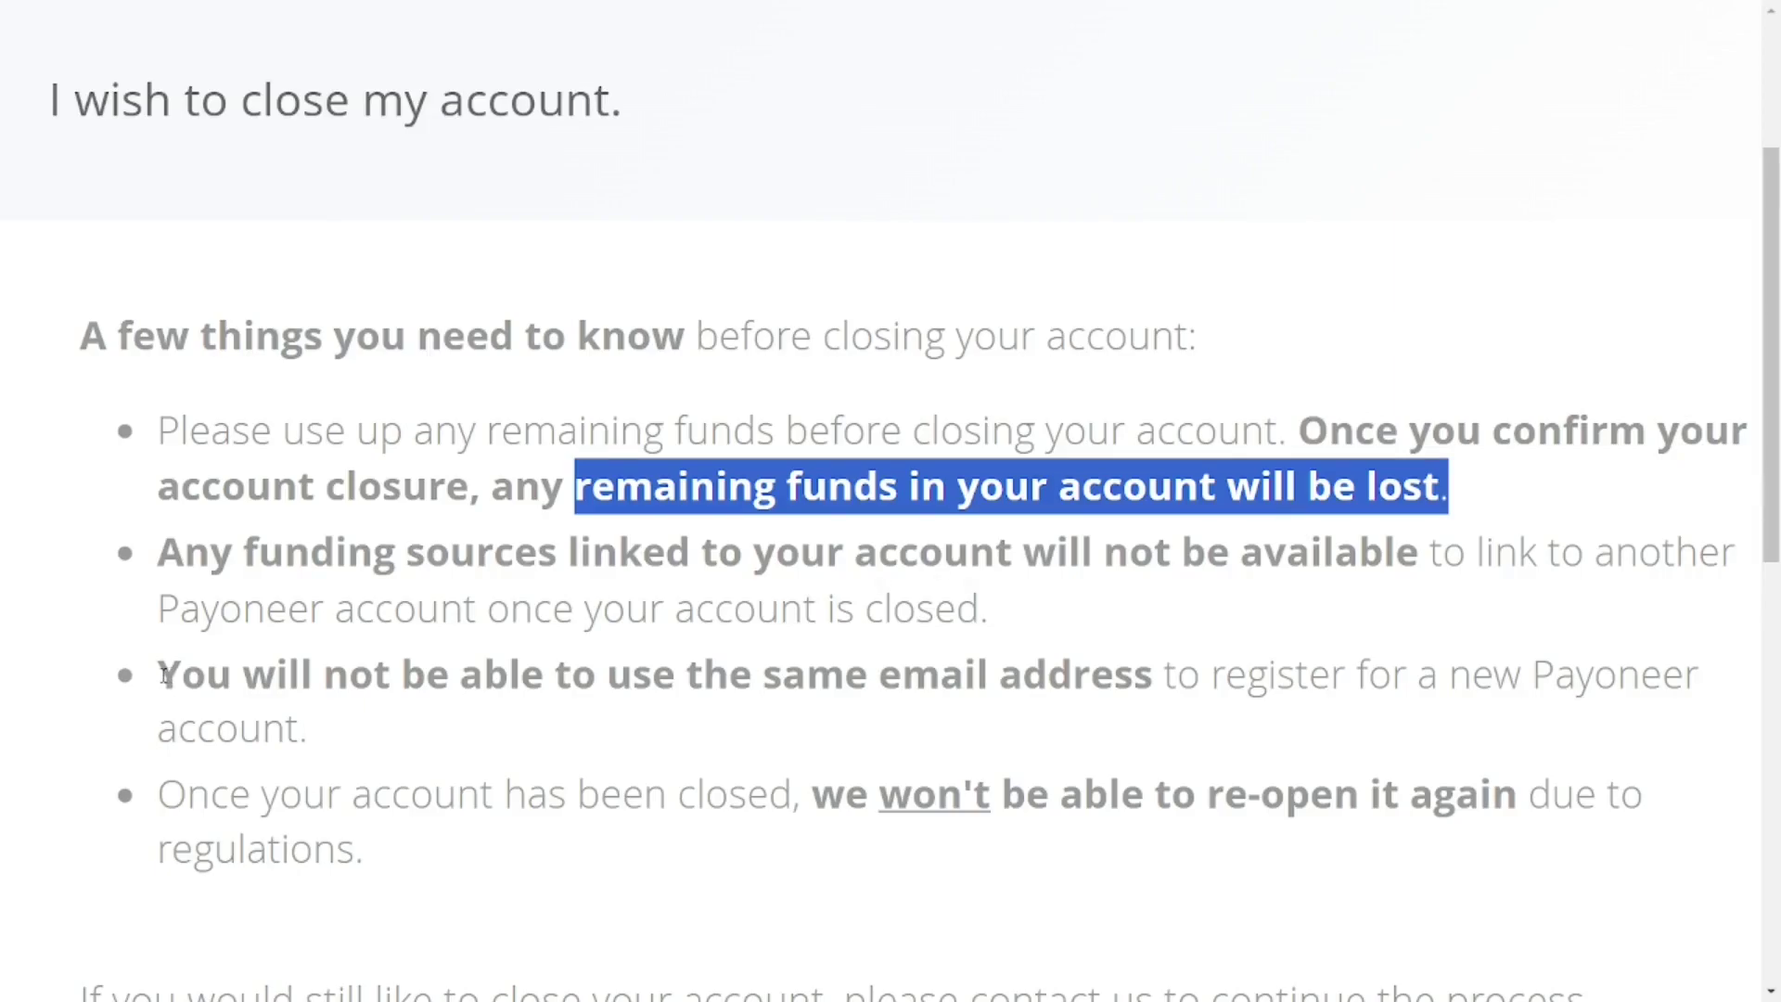
drag(165, 675, 1156, 674)
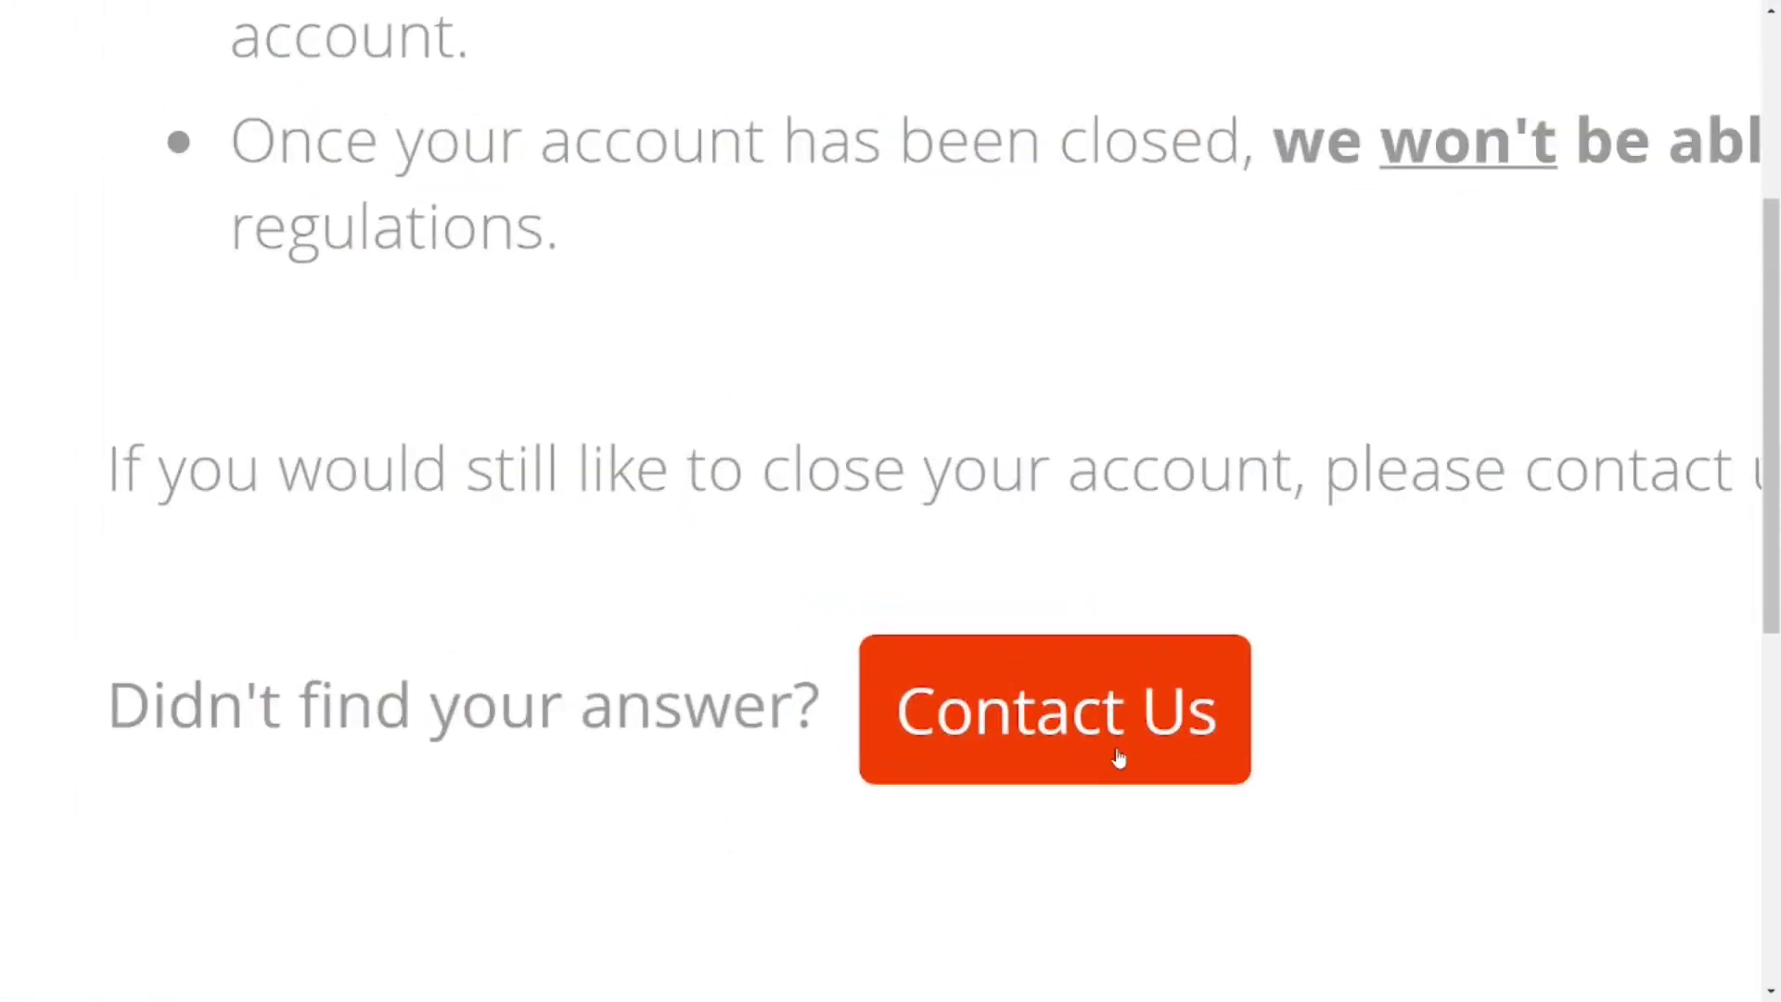
Open the Customer Care Contact Us form
click(1063, 736)
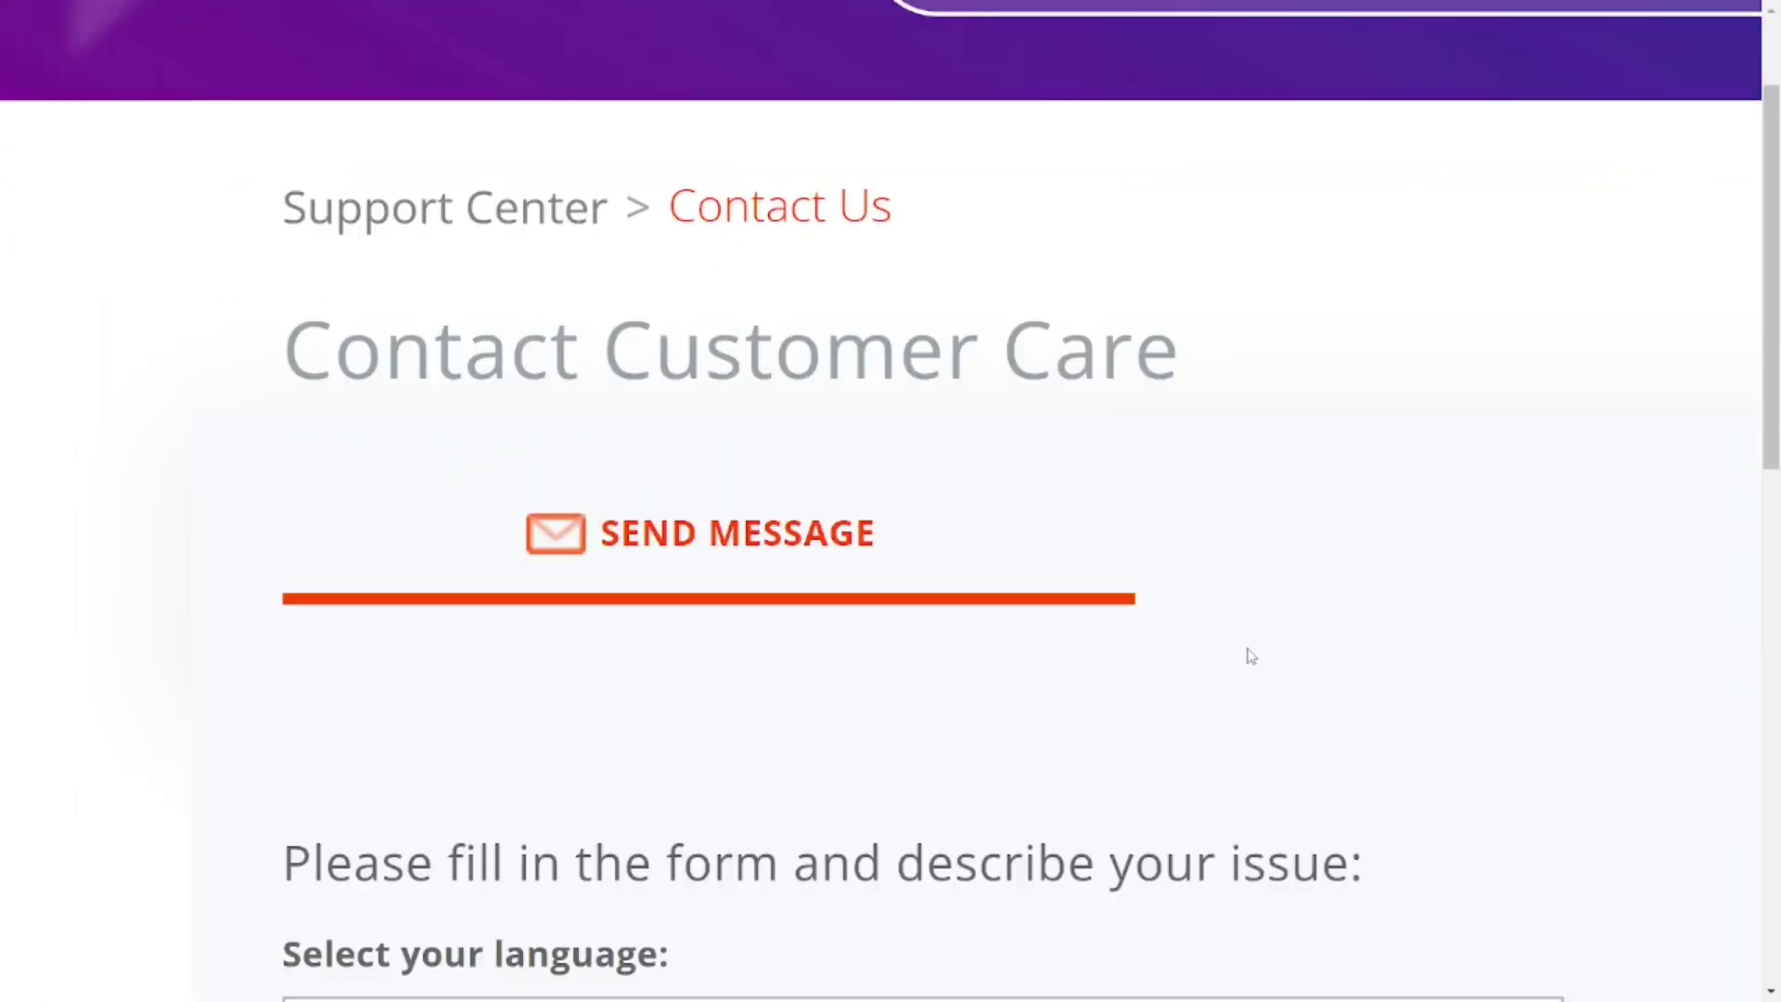
scroll(1250, 656, down, 5)
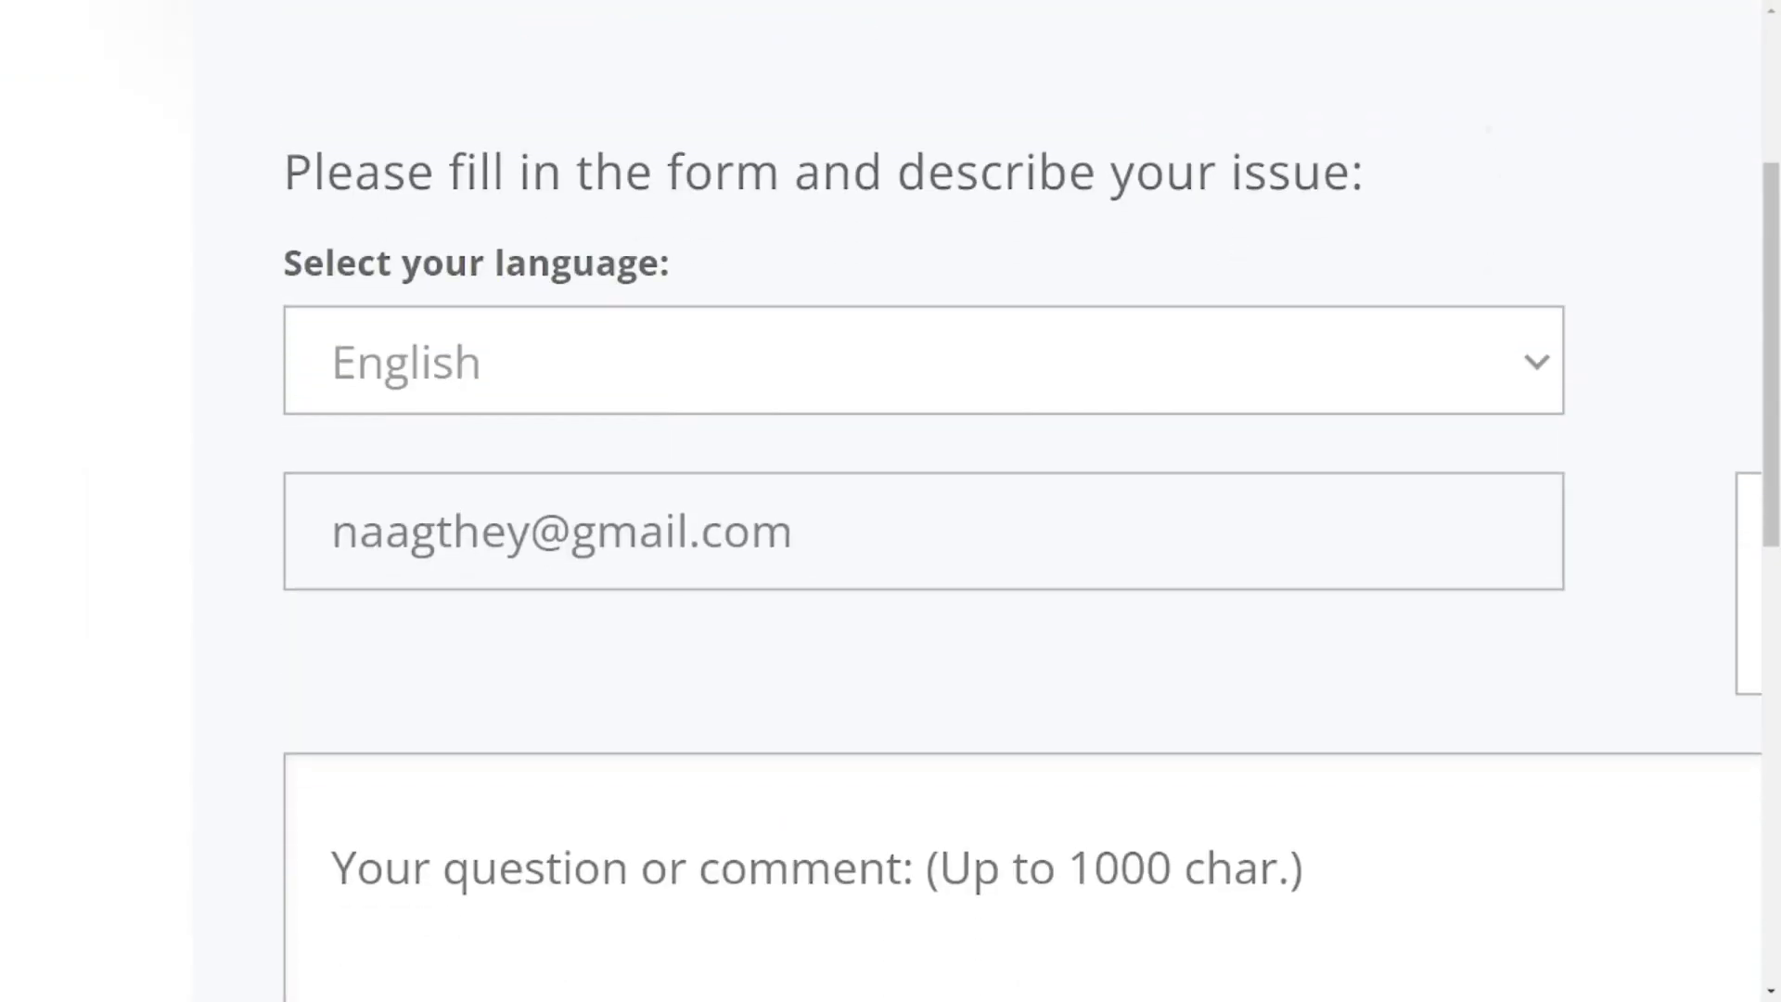
scroll(1109, 639, down, 1)
scroll(919, 405, down, 5)
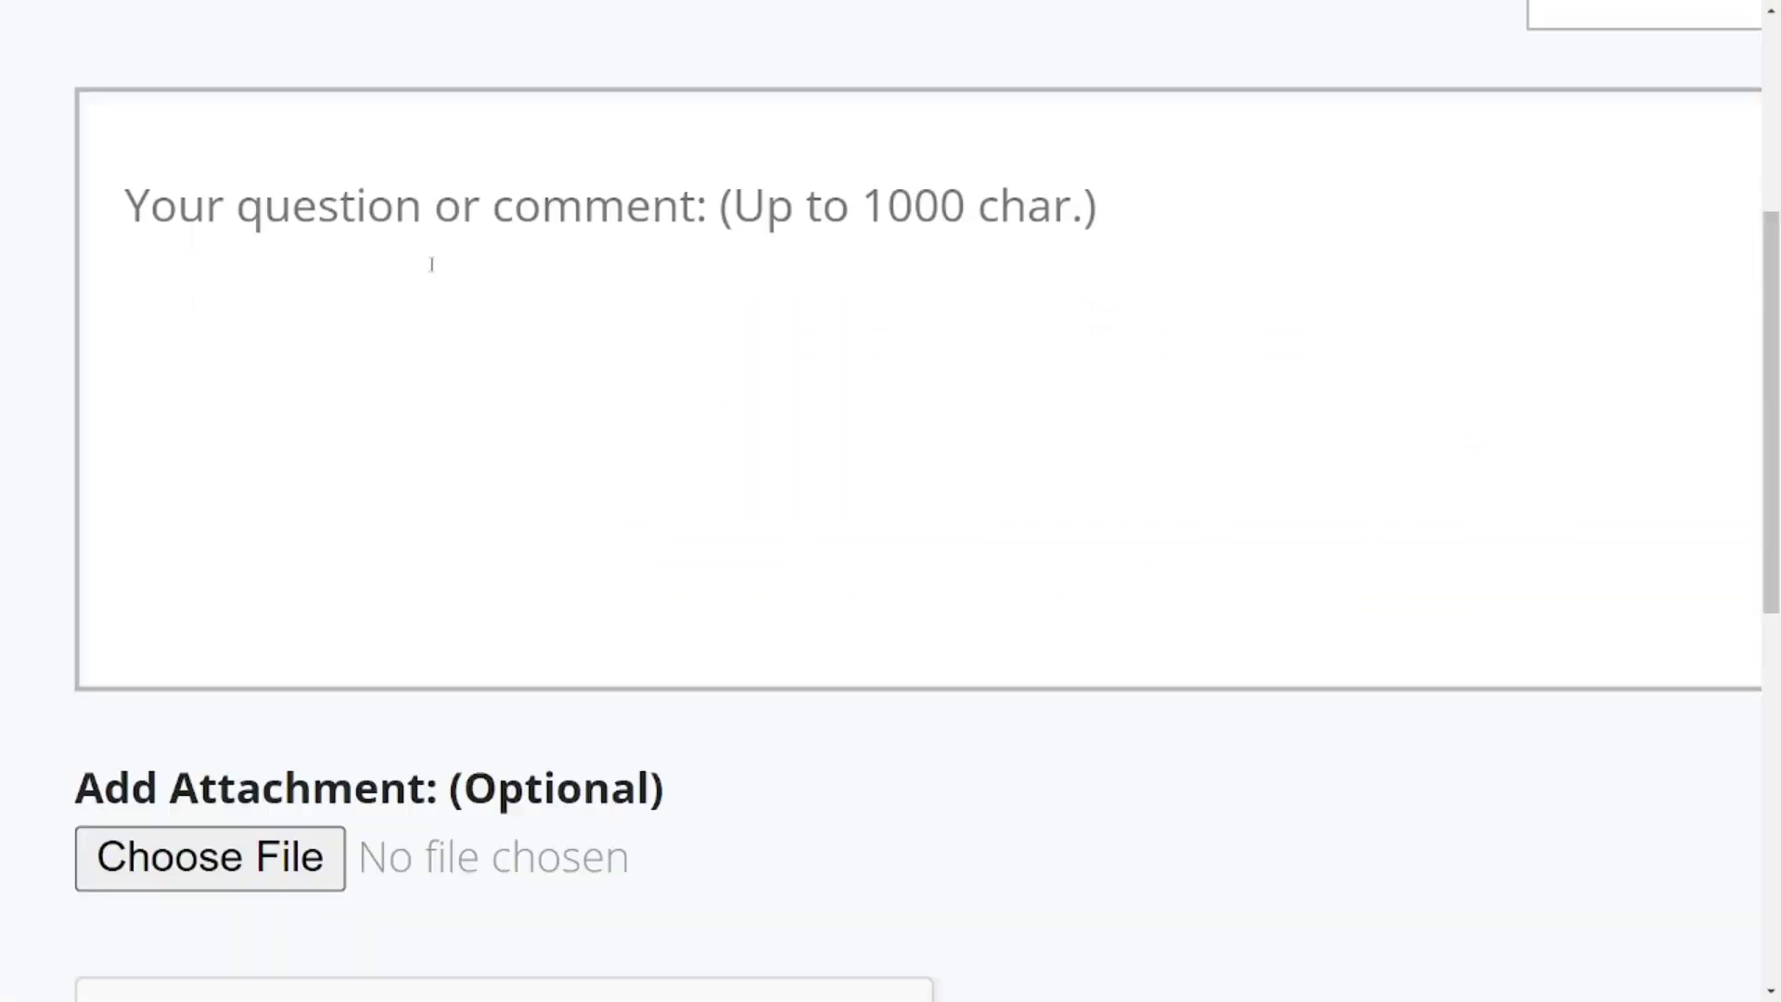
Submit a request to close and reopen the account because the Payoneer balance is blocked
click(262, 223)
text(I wish)
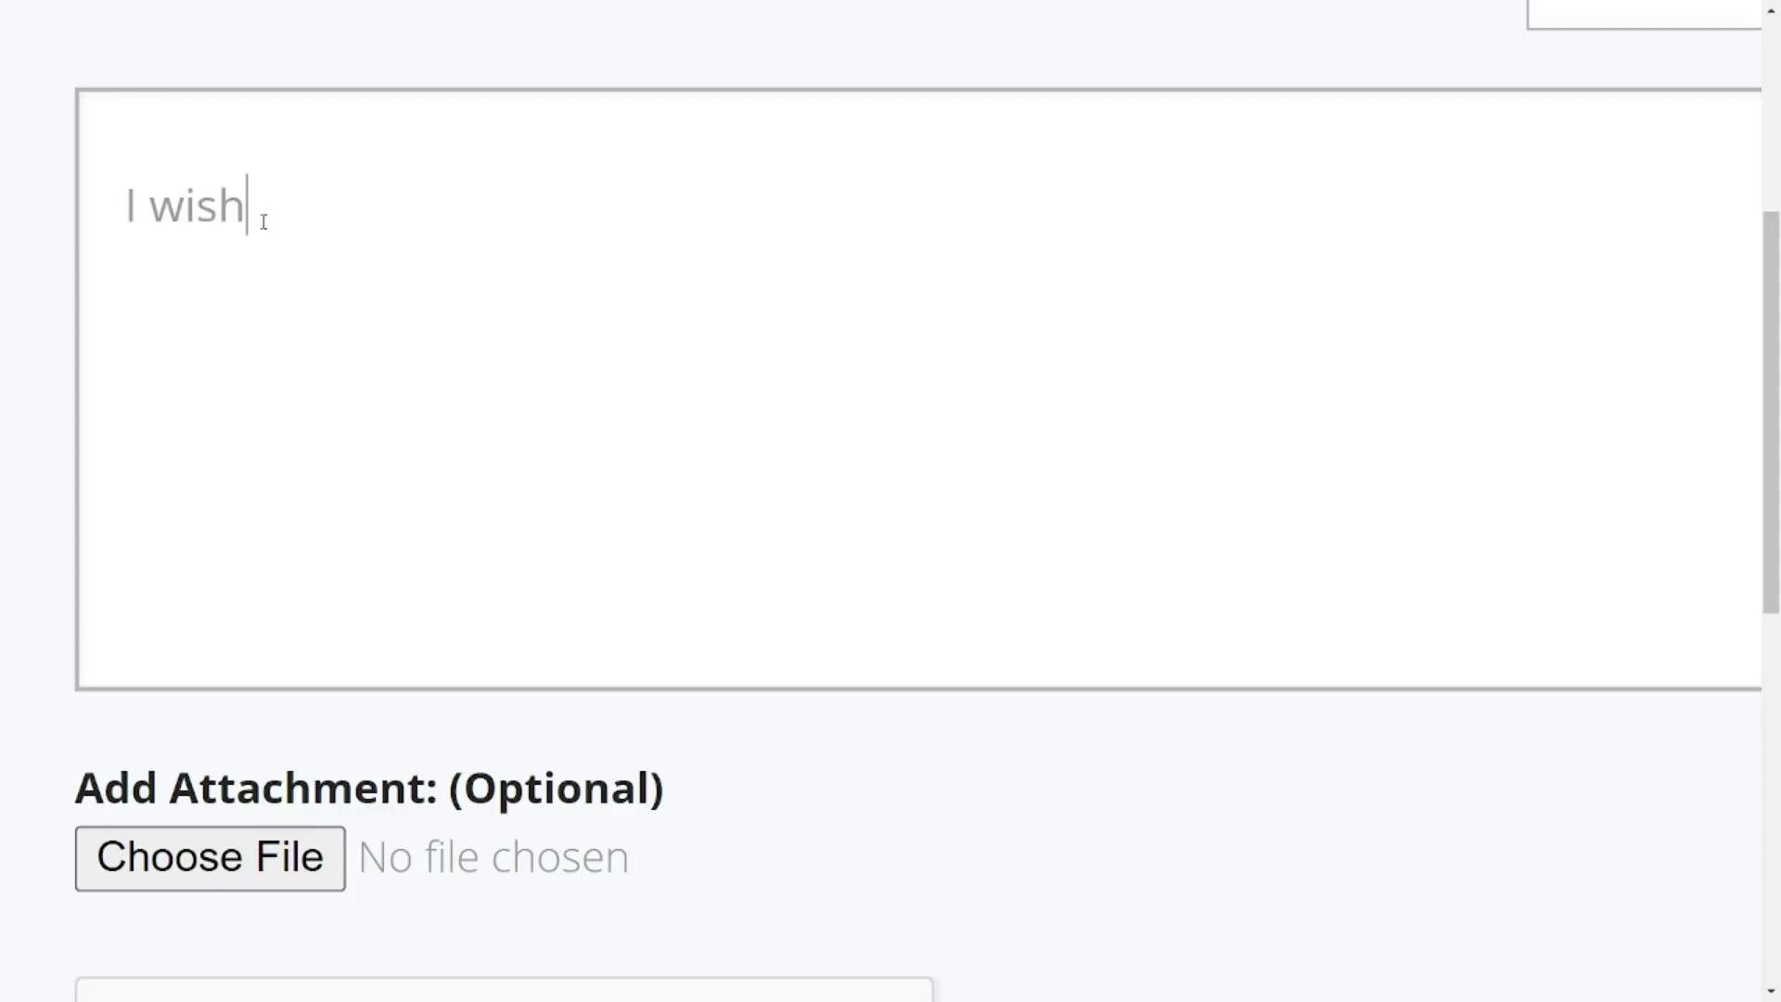
text( to close my account and reopen another one because my payoneer balance is bloc)
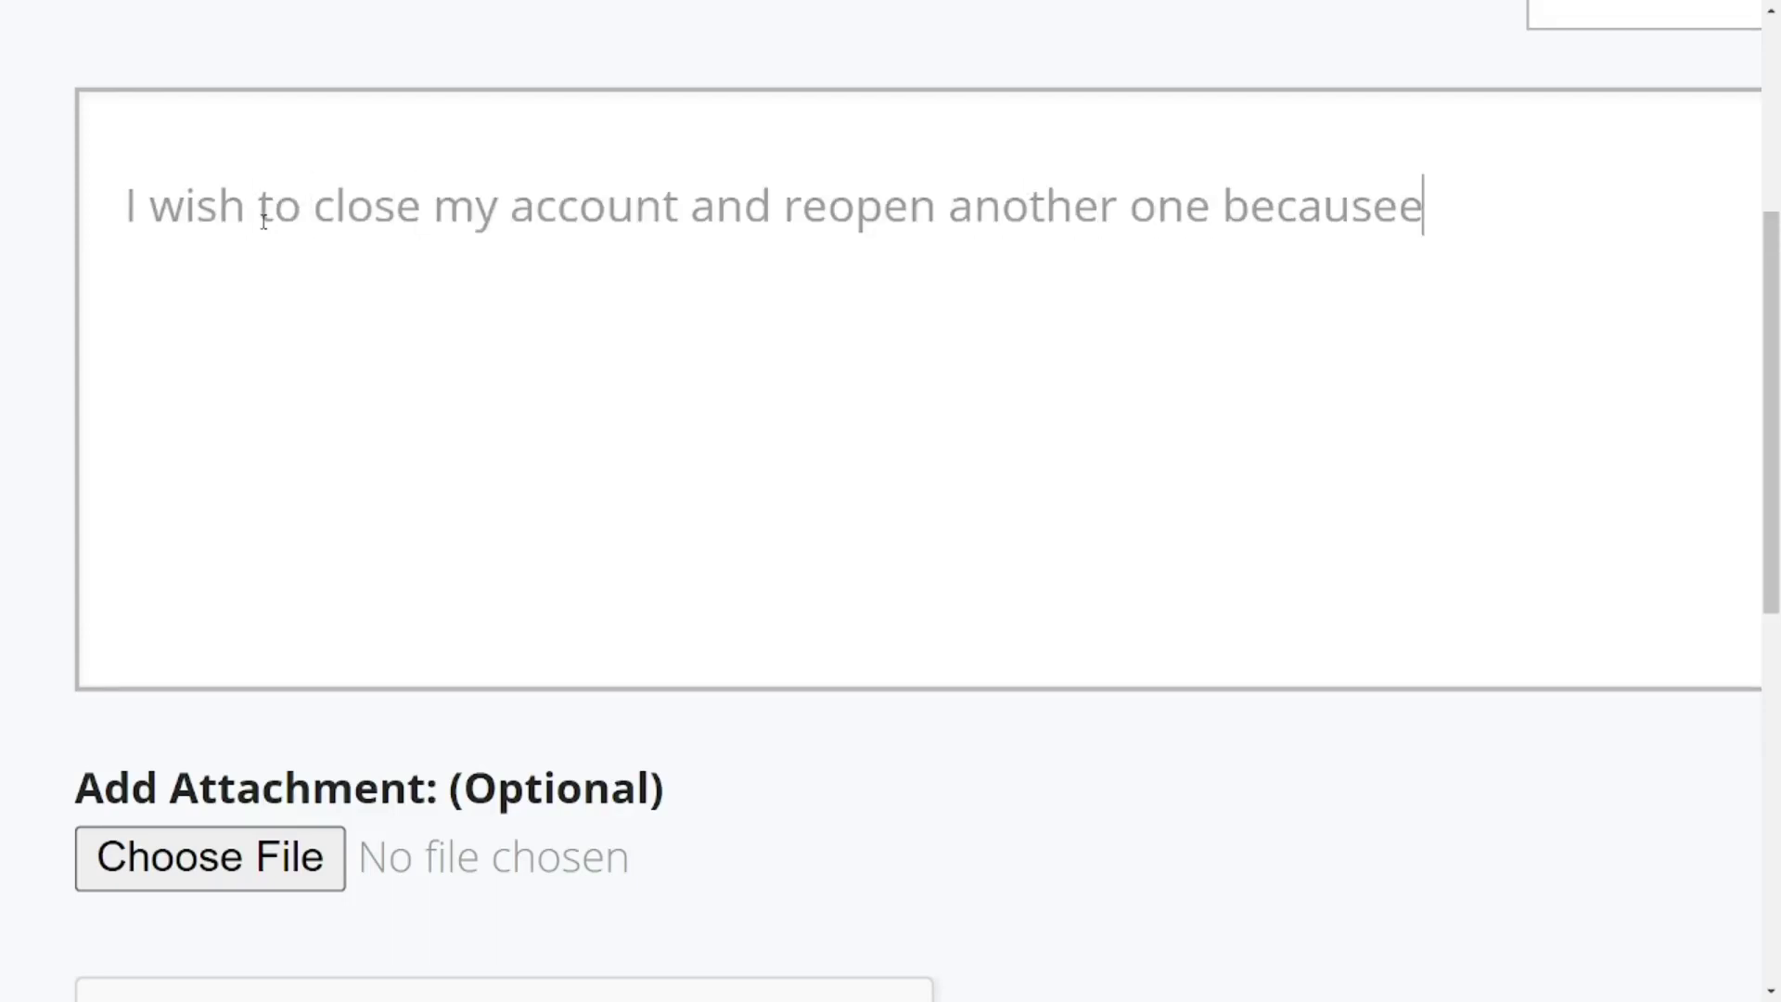
text(ked)
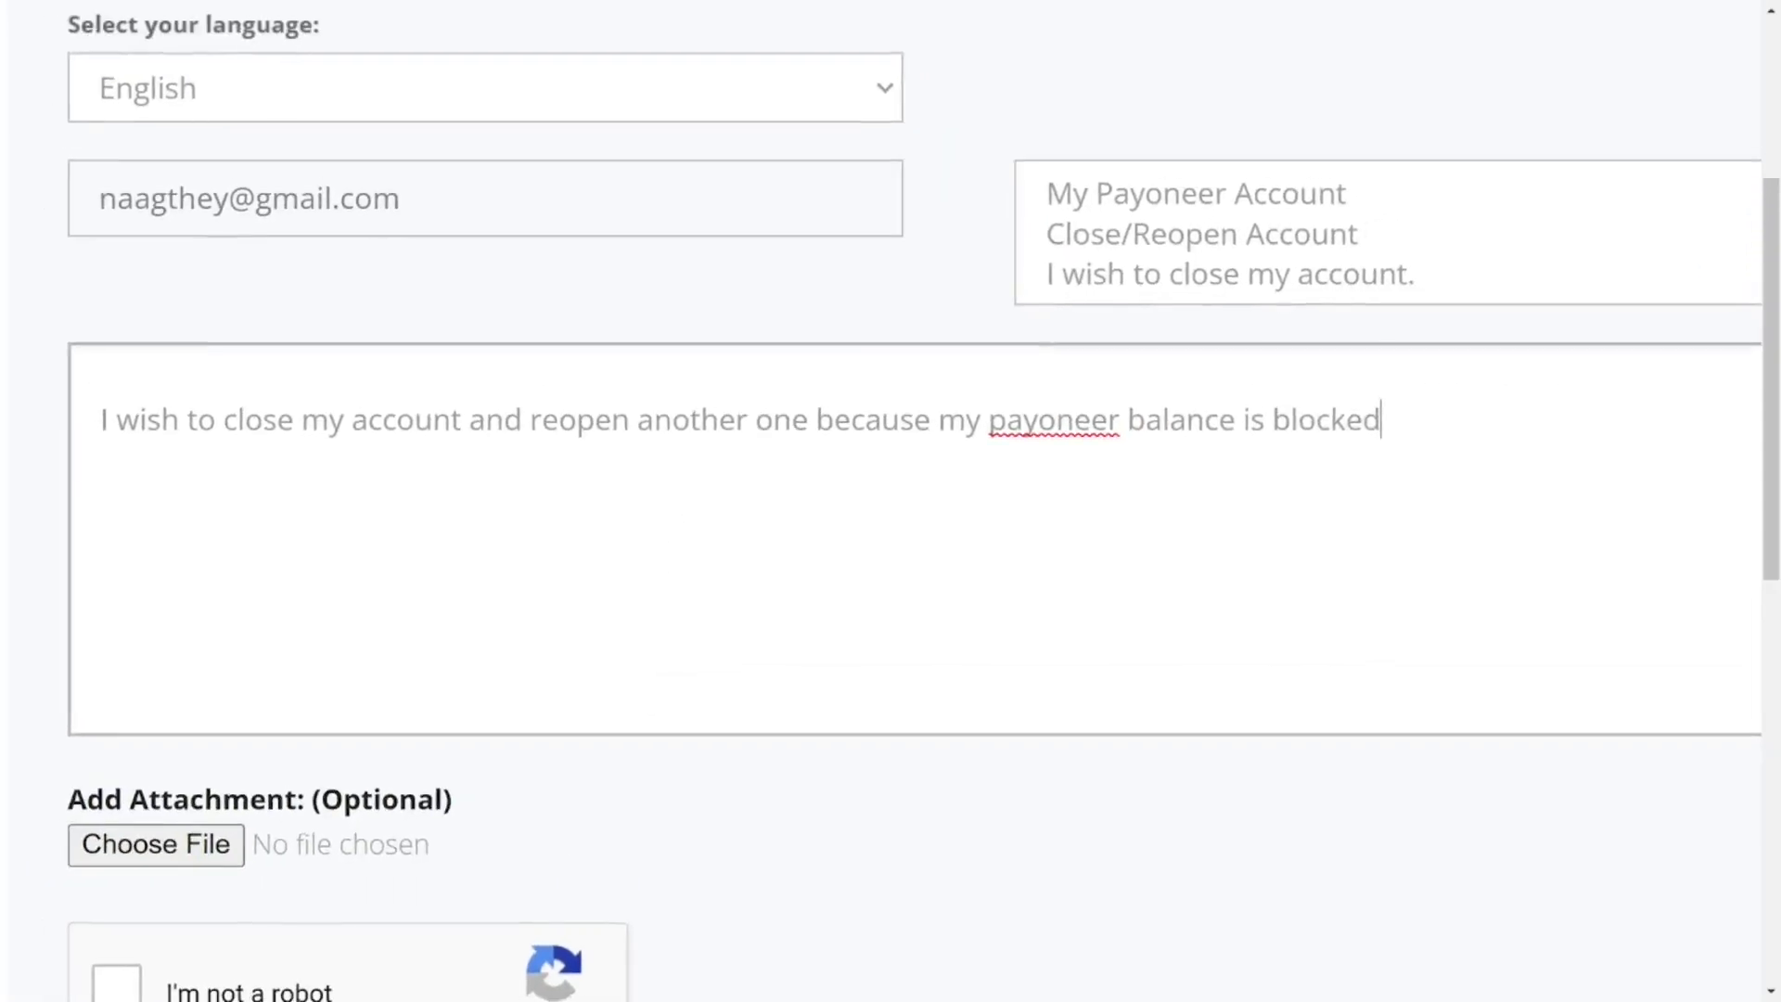
scroll(191, 252, down, 2)
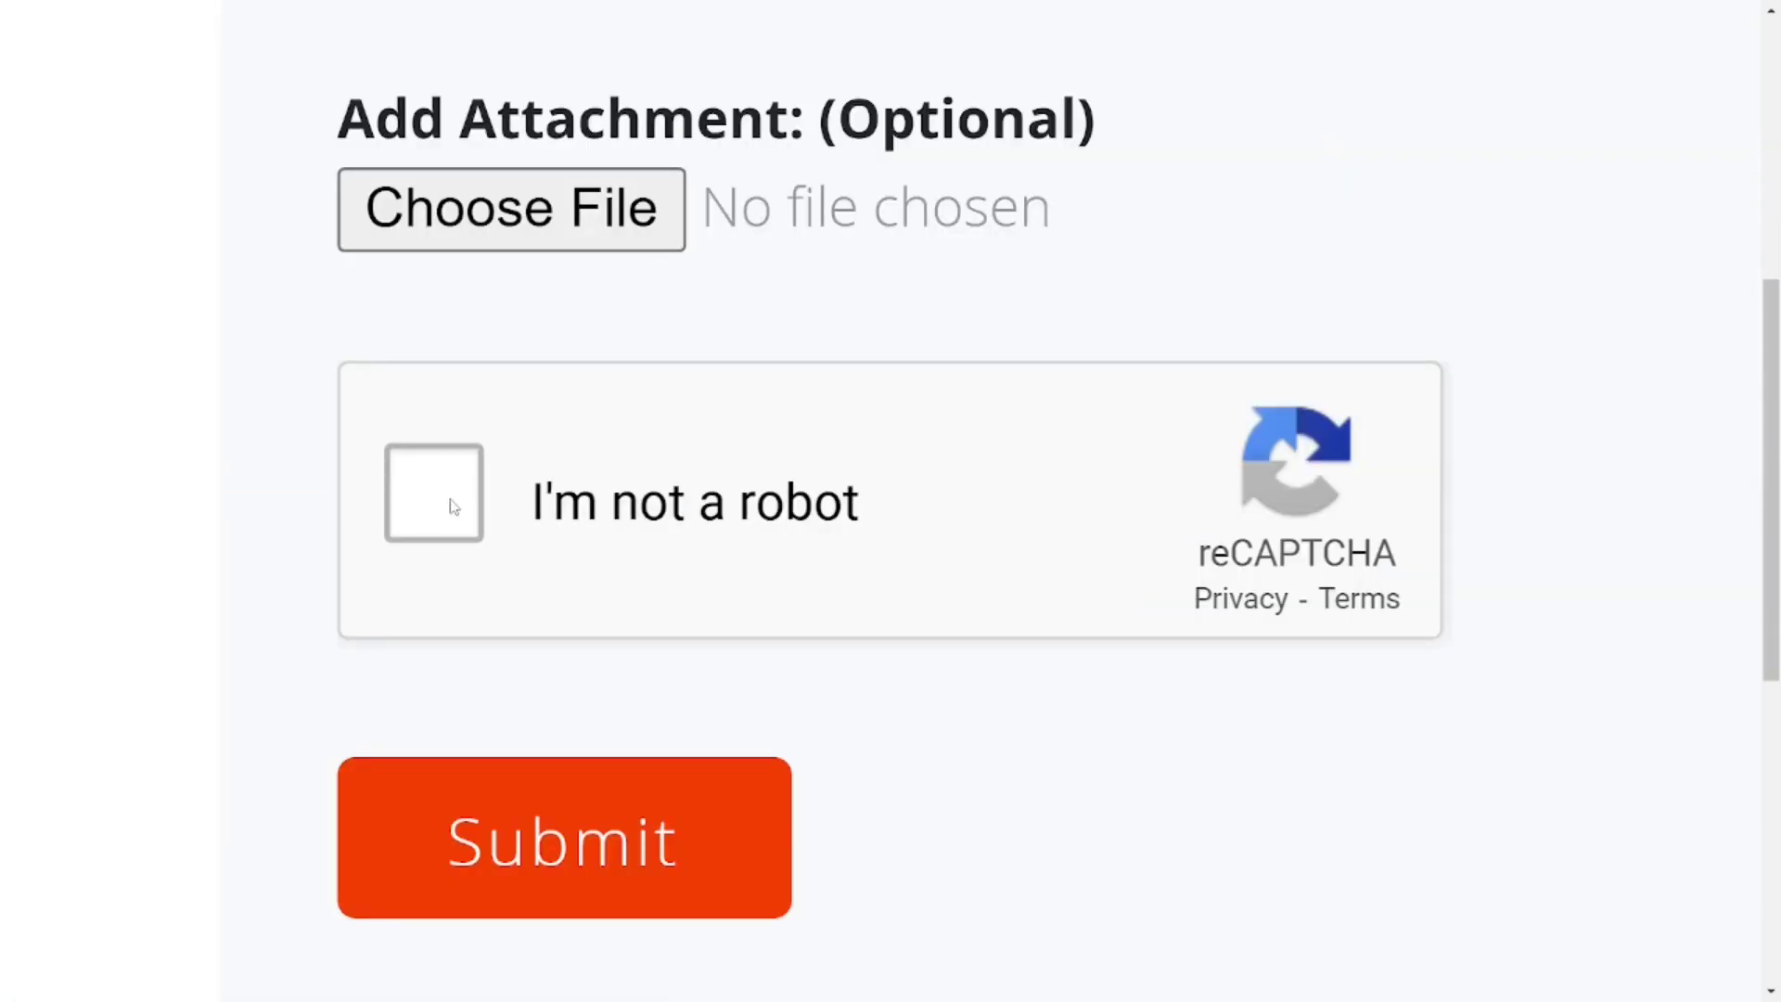
click(454, 506)
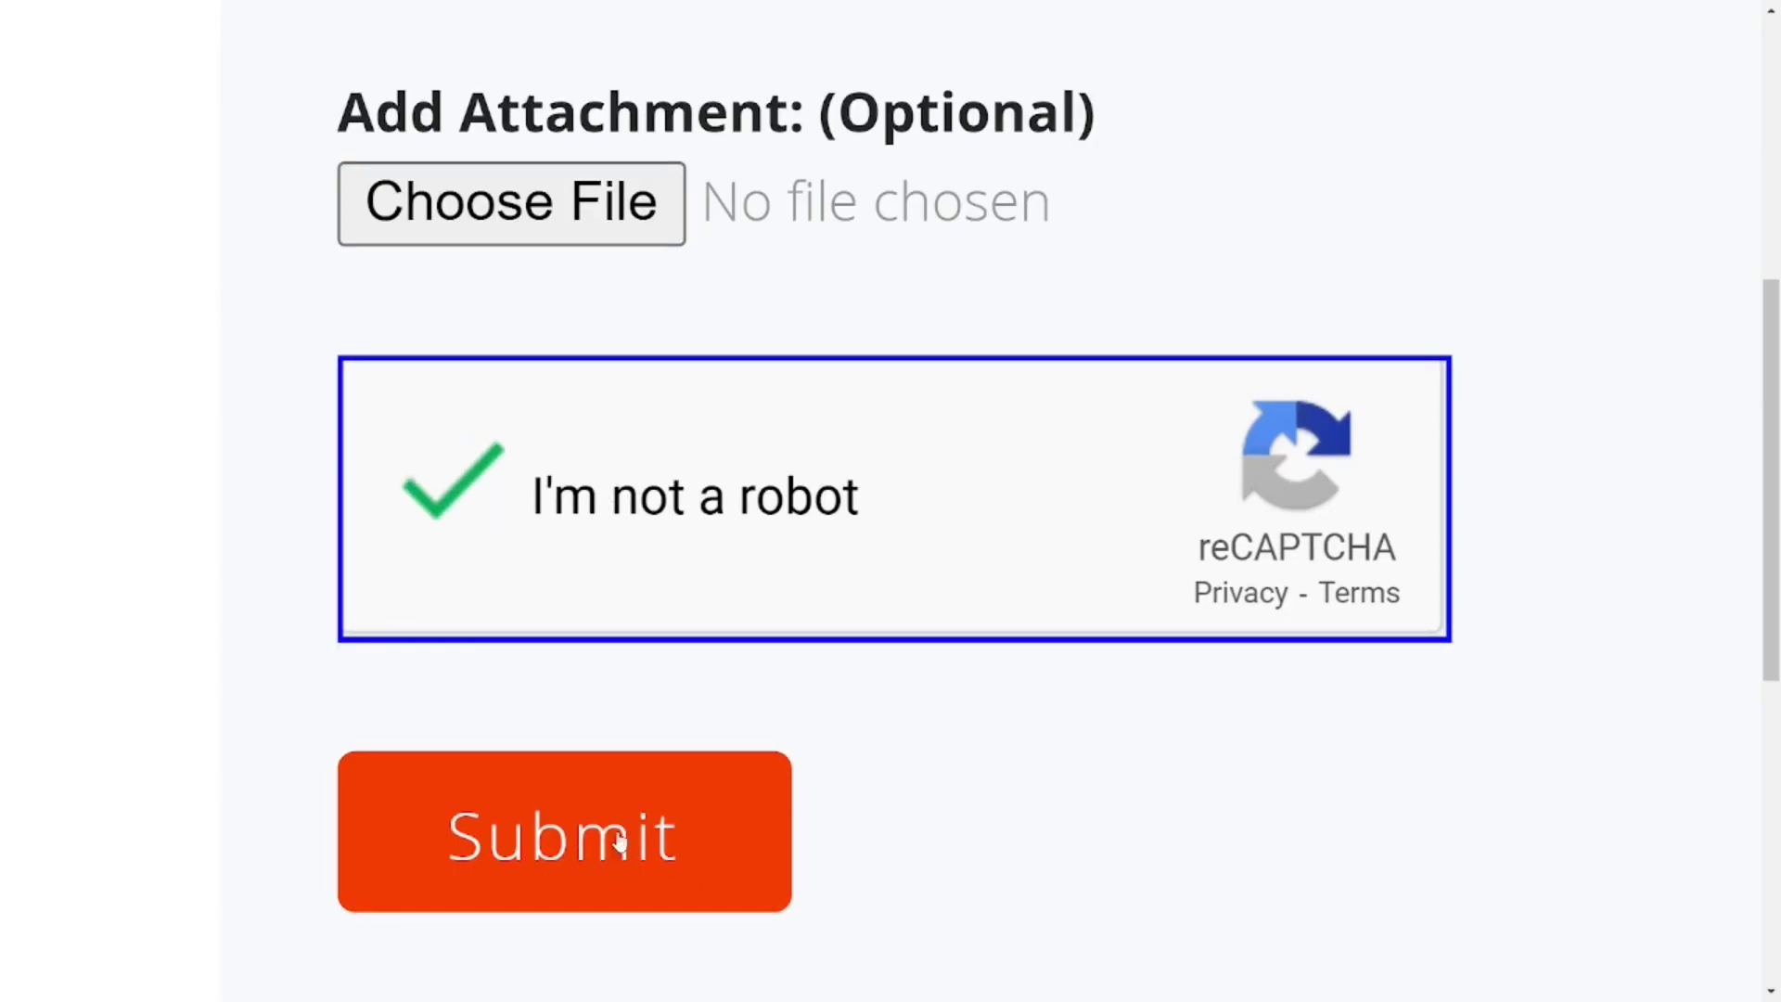
click(589, 838)
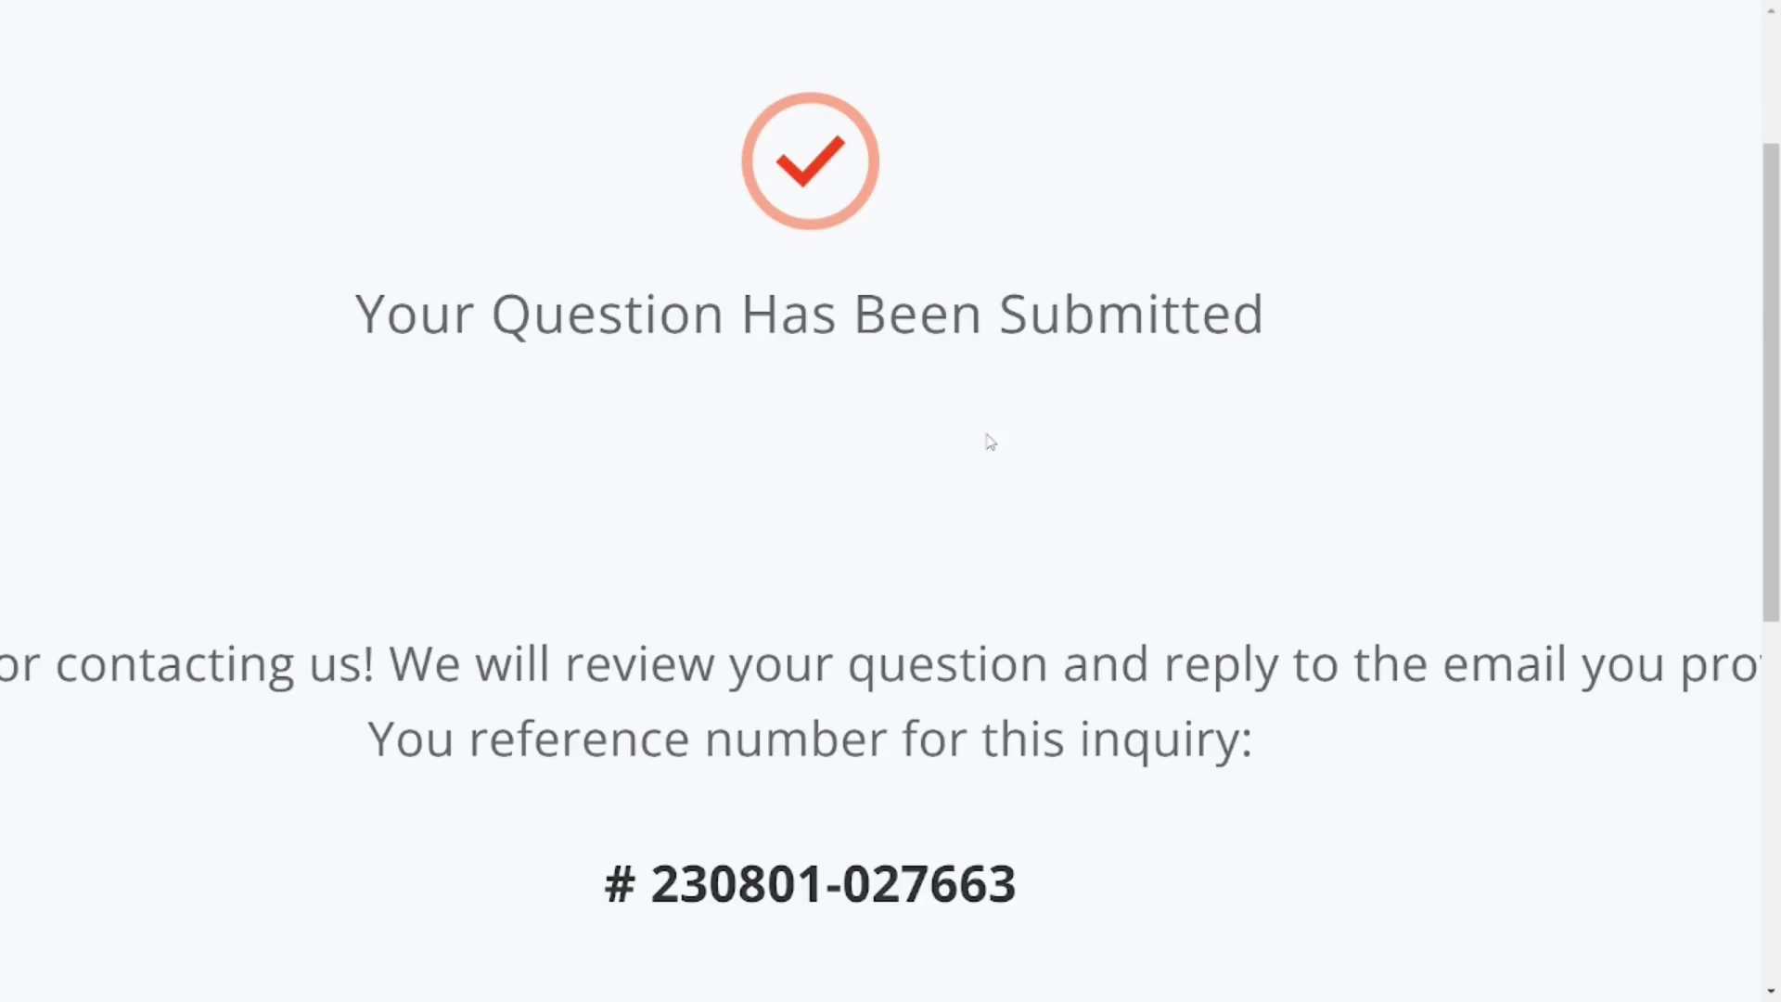
View My Requests showing the two earlier closure requests marked Resolved
scroll(1006, 445, down, 3)
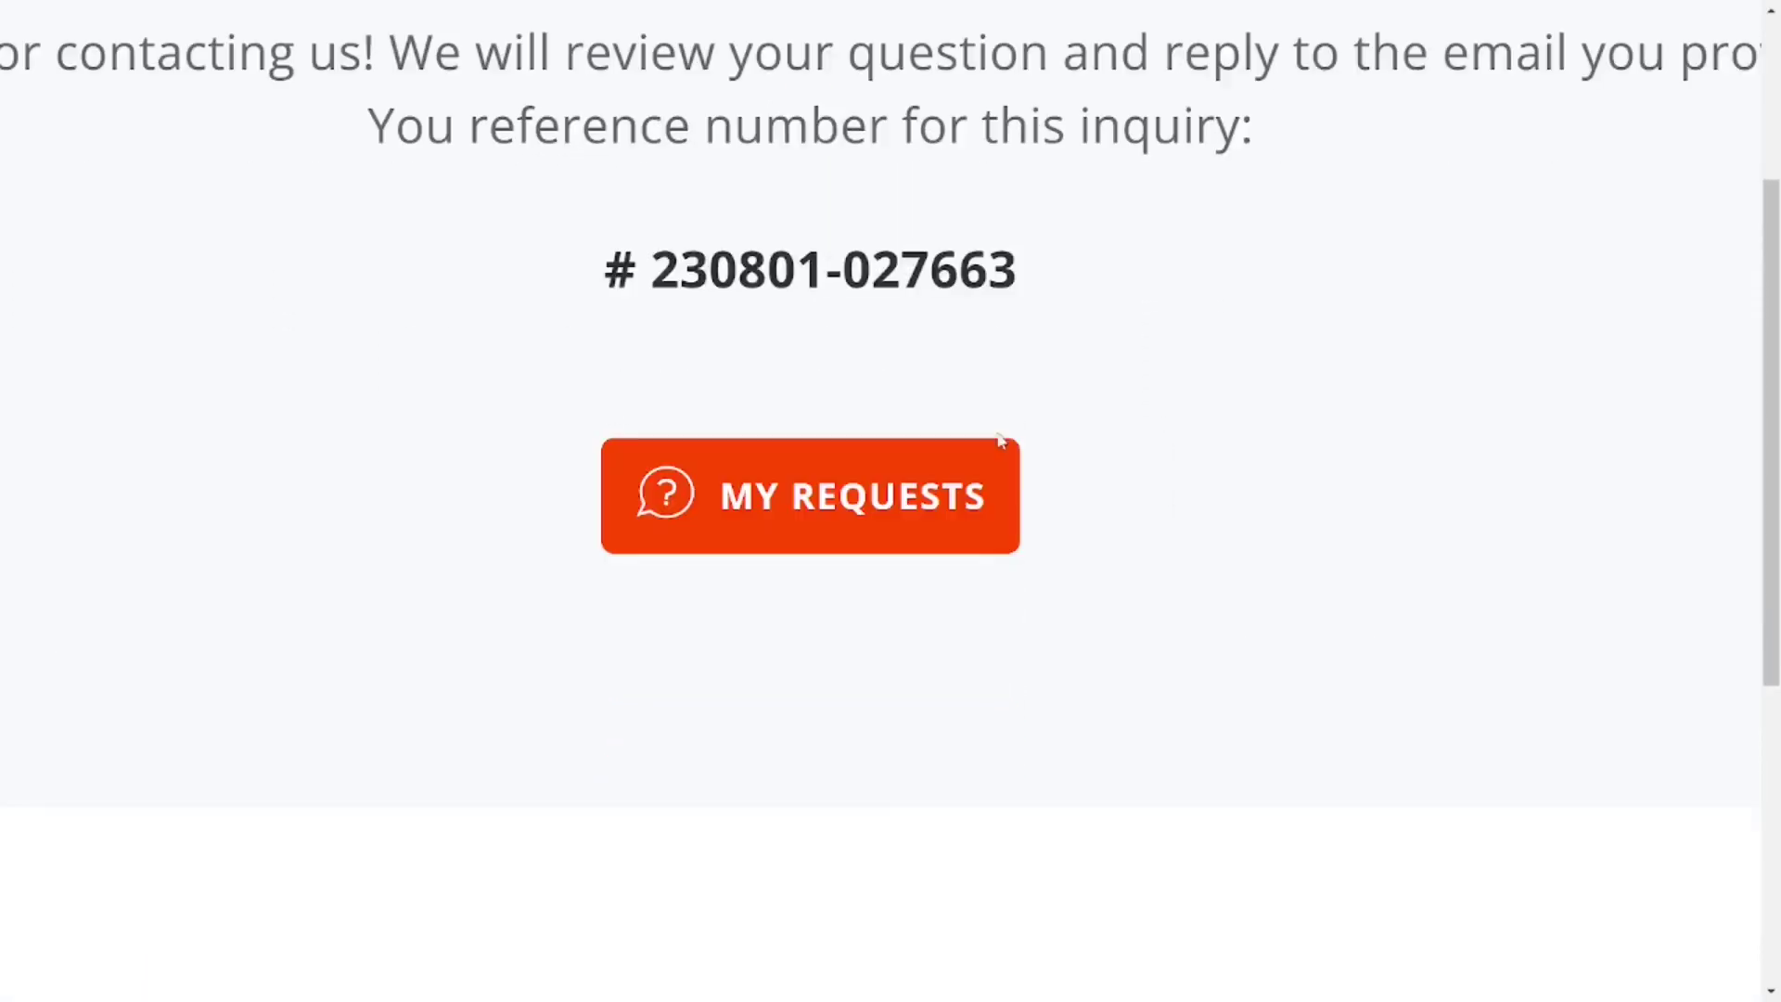
click(825, 506)
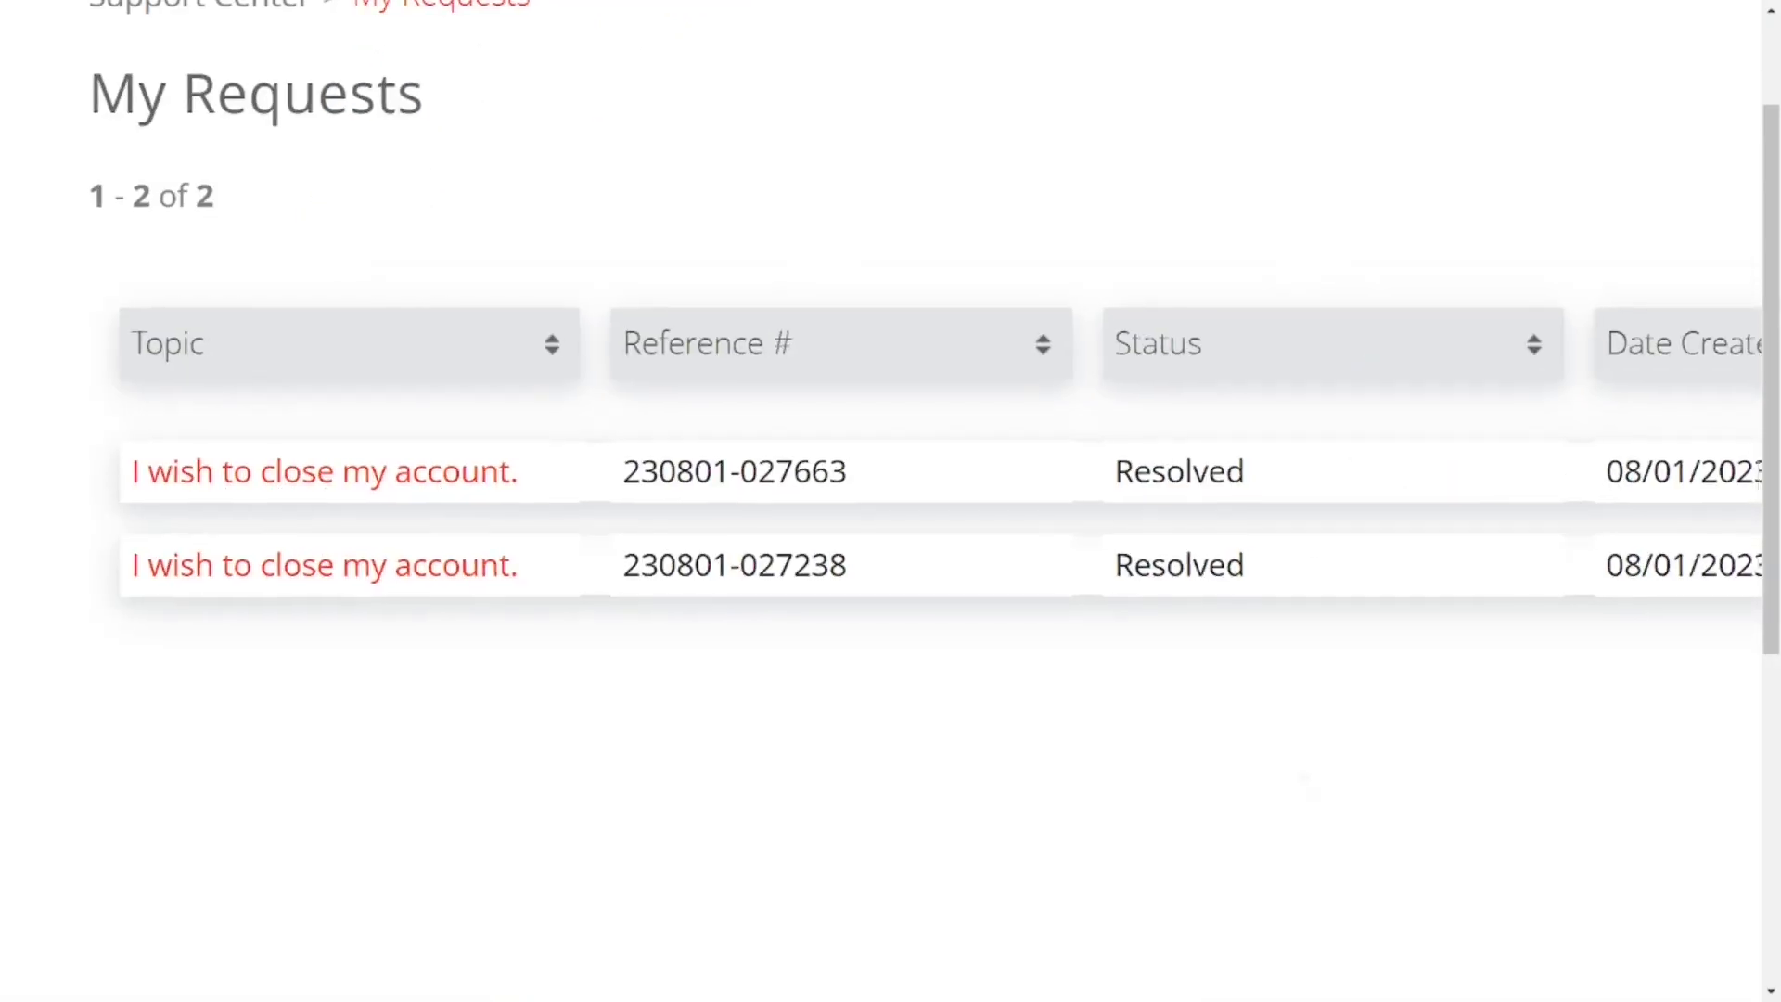
scroll(1299, 491, right, 3)
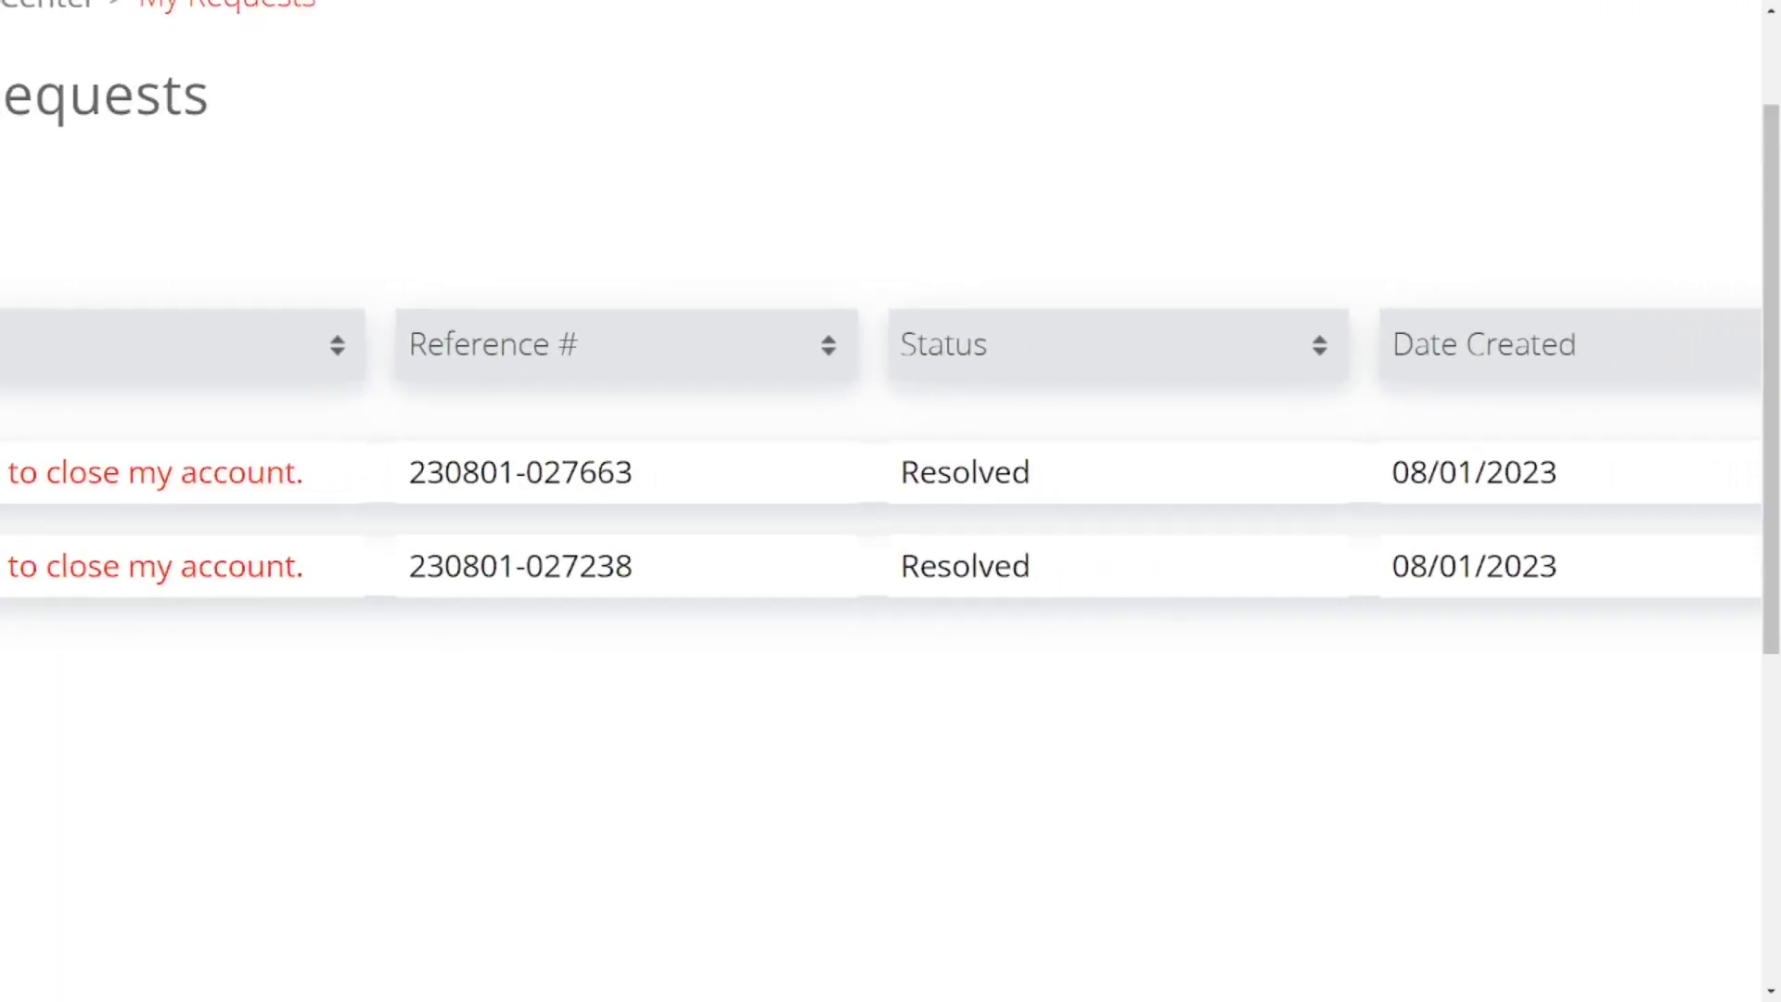
scroll(1134, 621, up, 4)
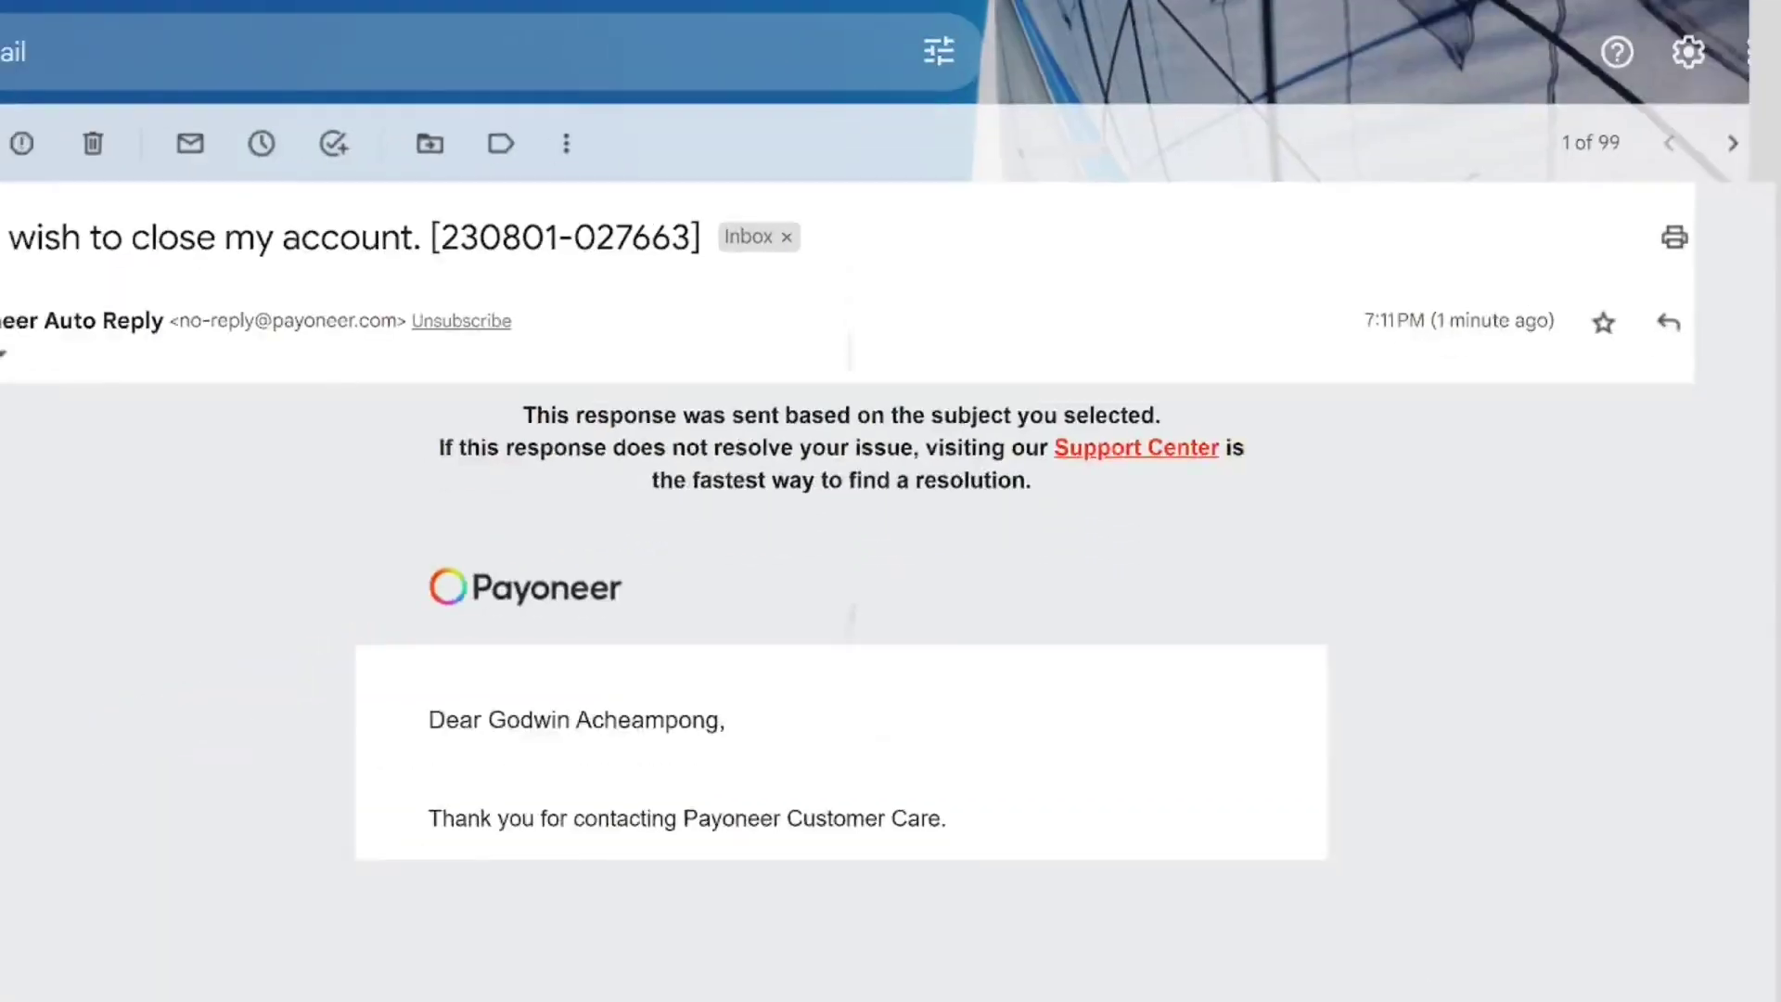
scroll(894, 557, down, 5)
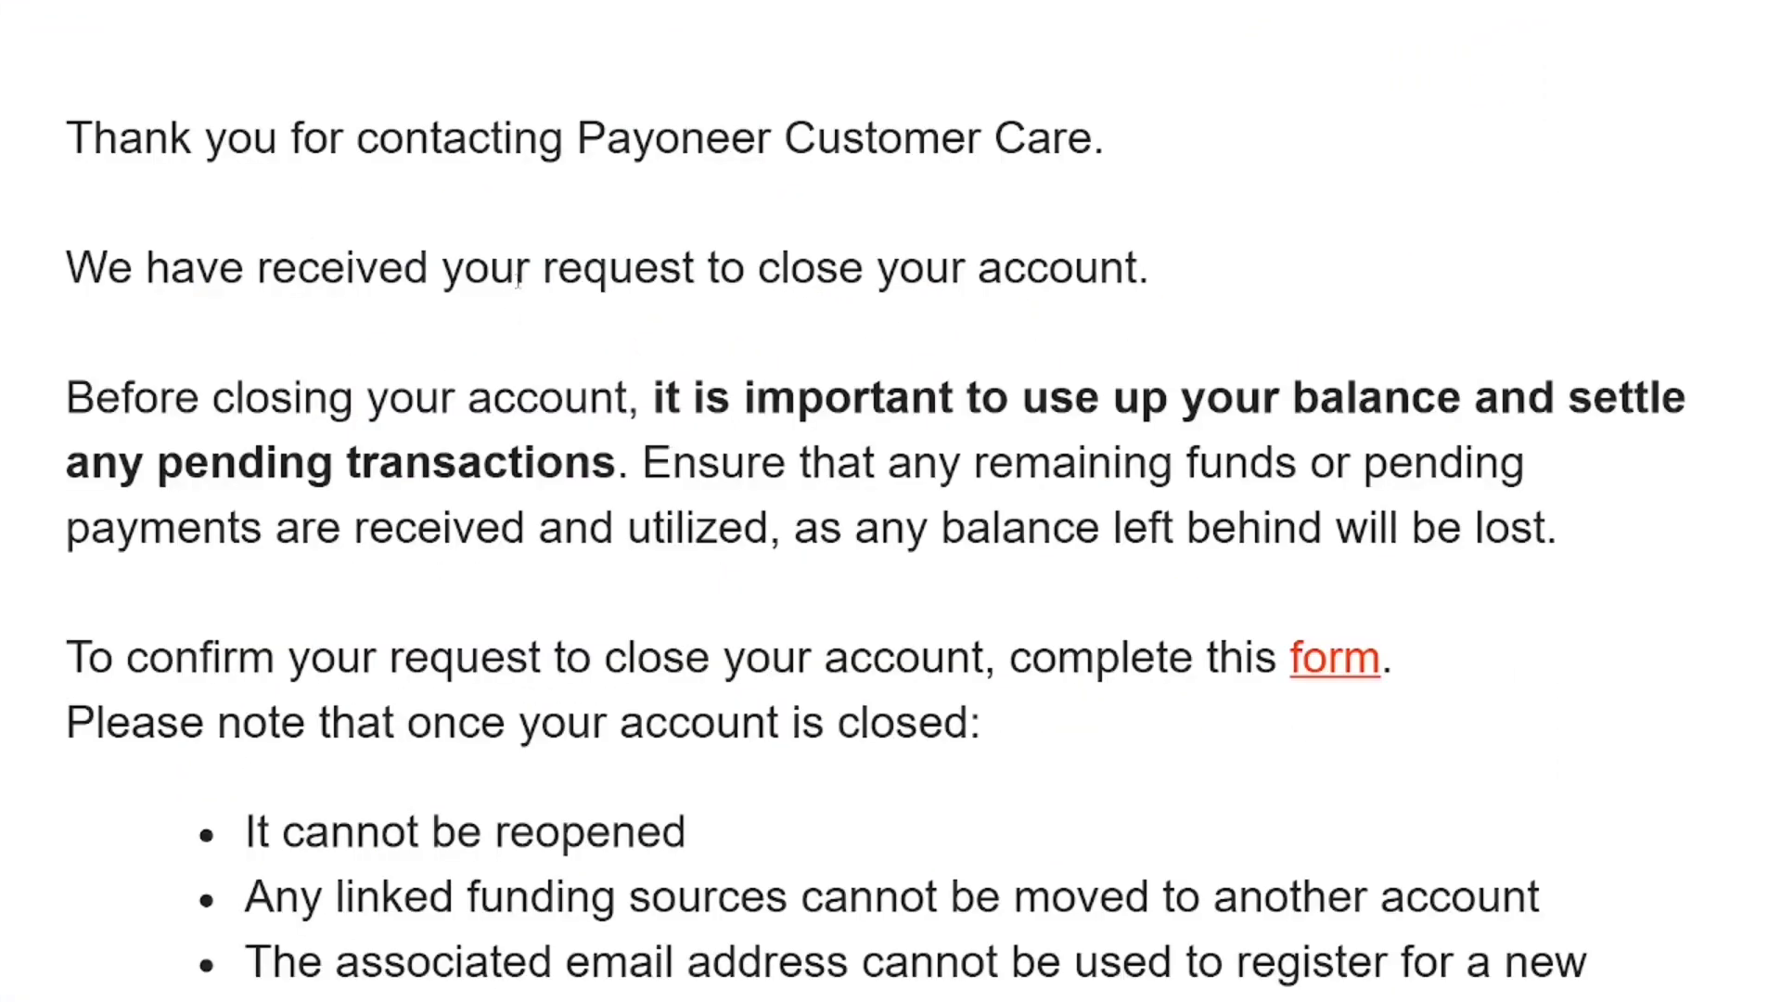
drag(544, 271, 1126, 249)
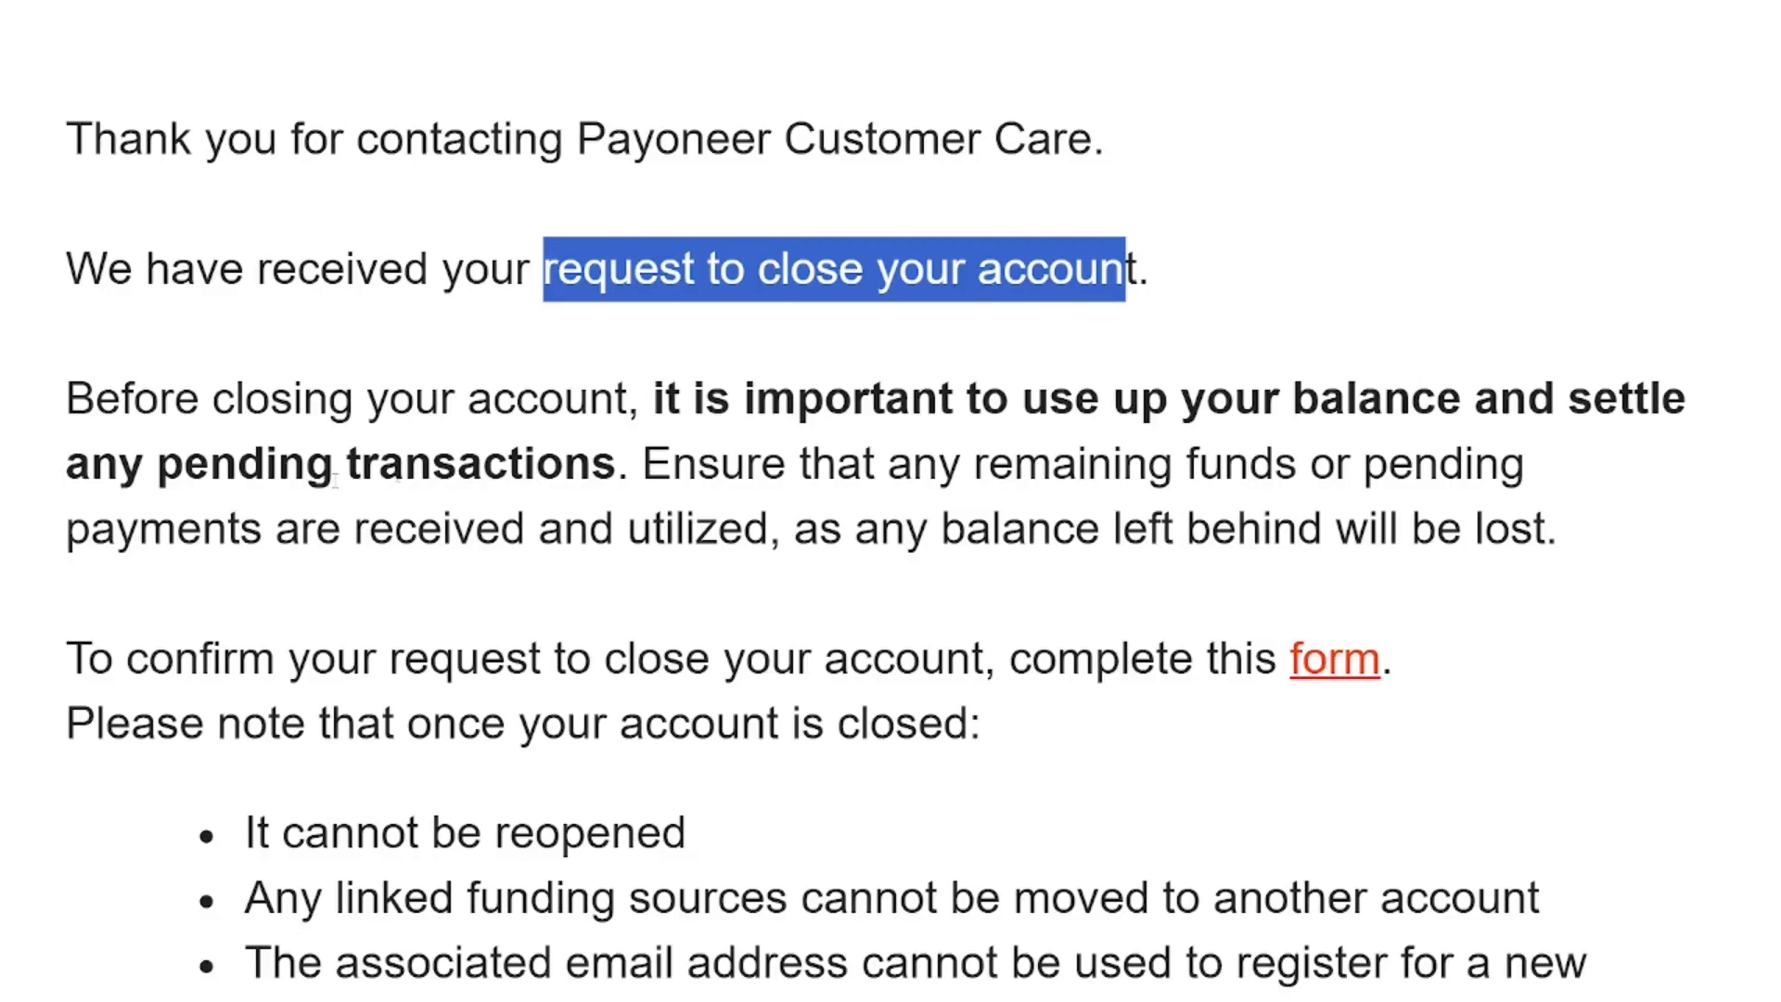
drag(654, 409, 631, 456)
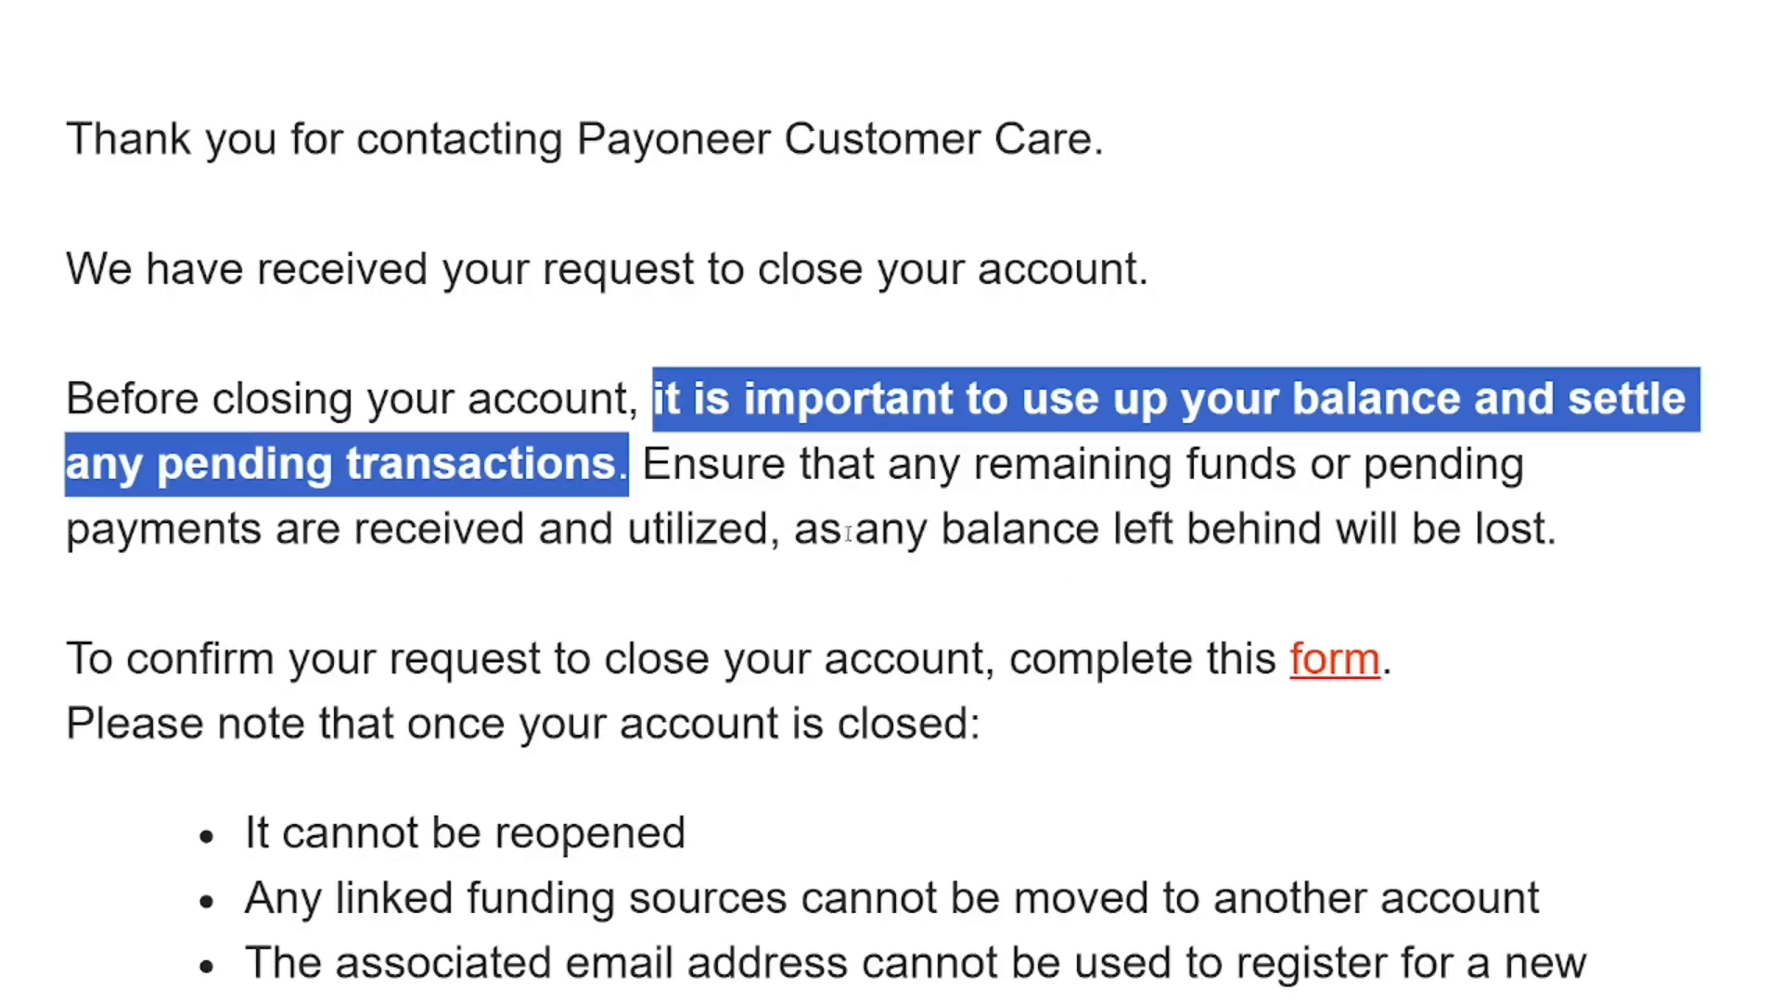
drag(855, 530, 1549, 536)
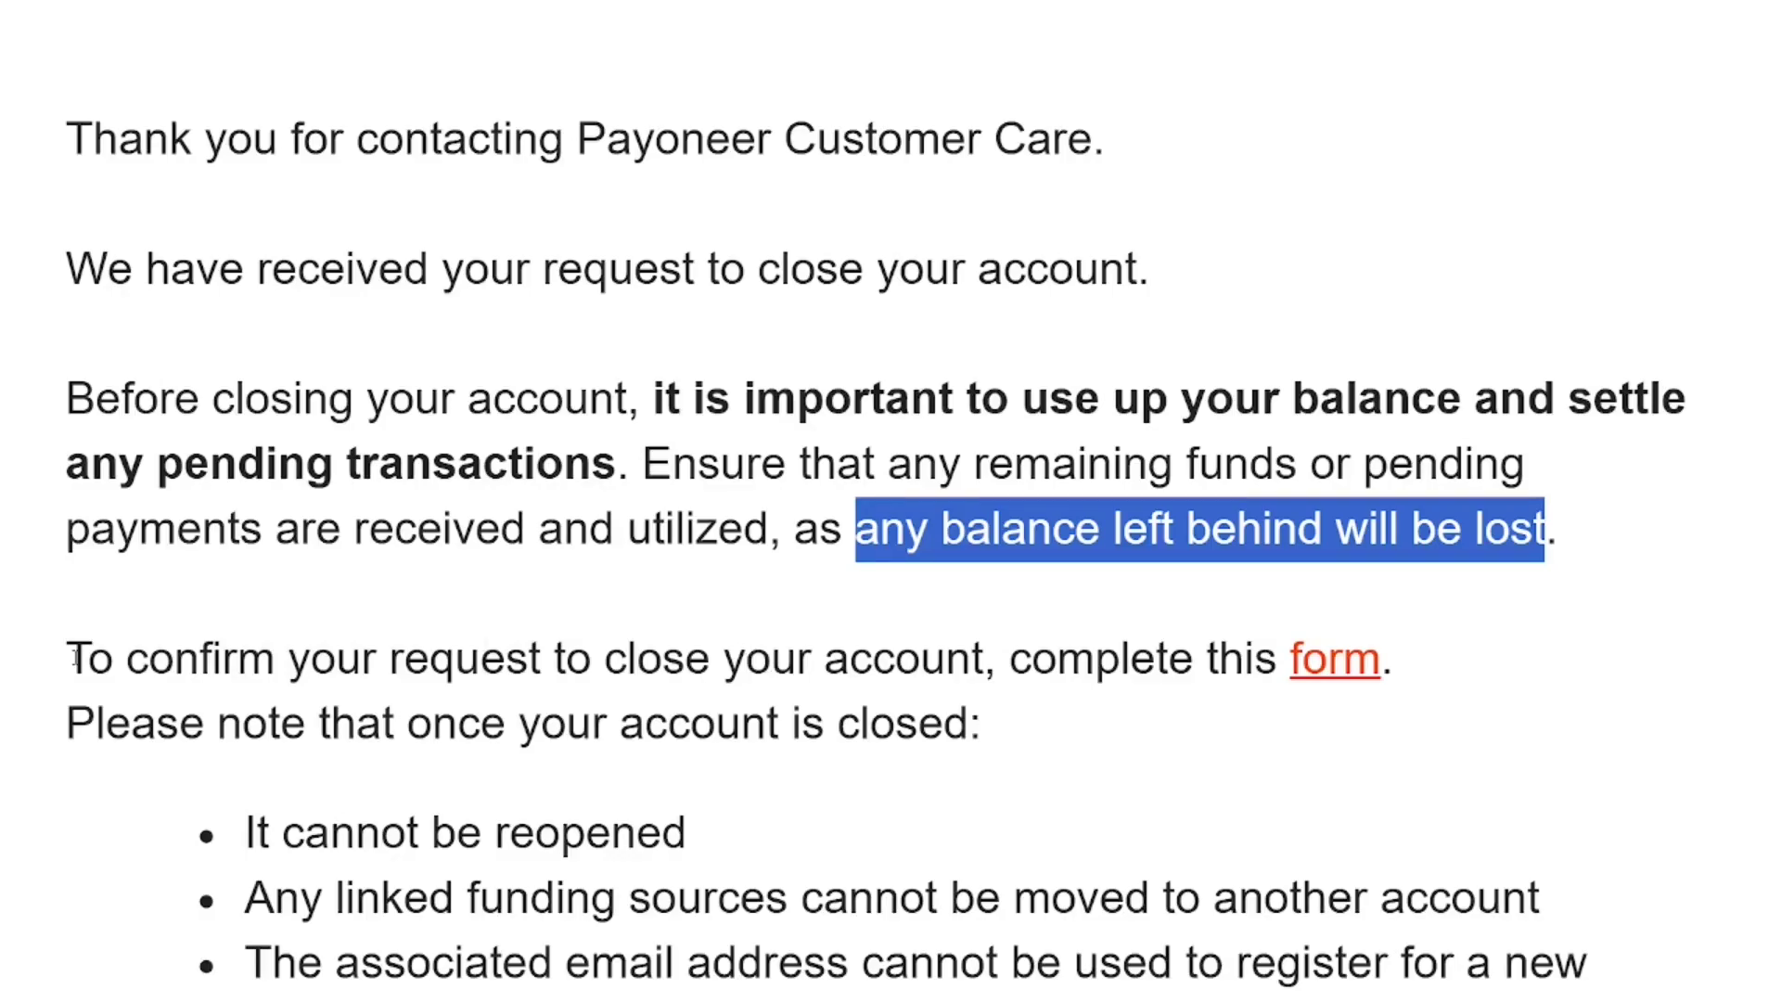
drag(69, 659, 1388, 675)
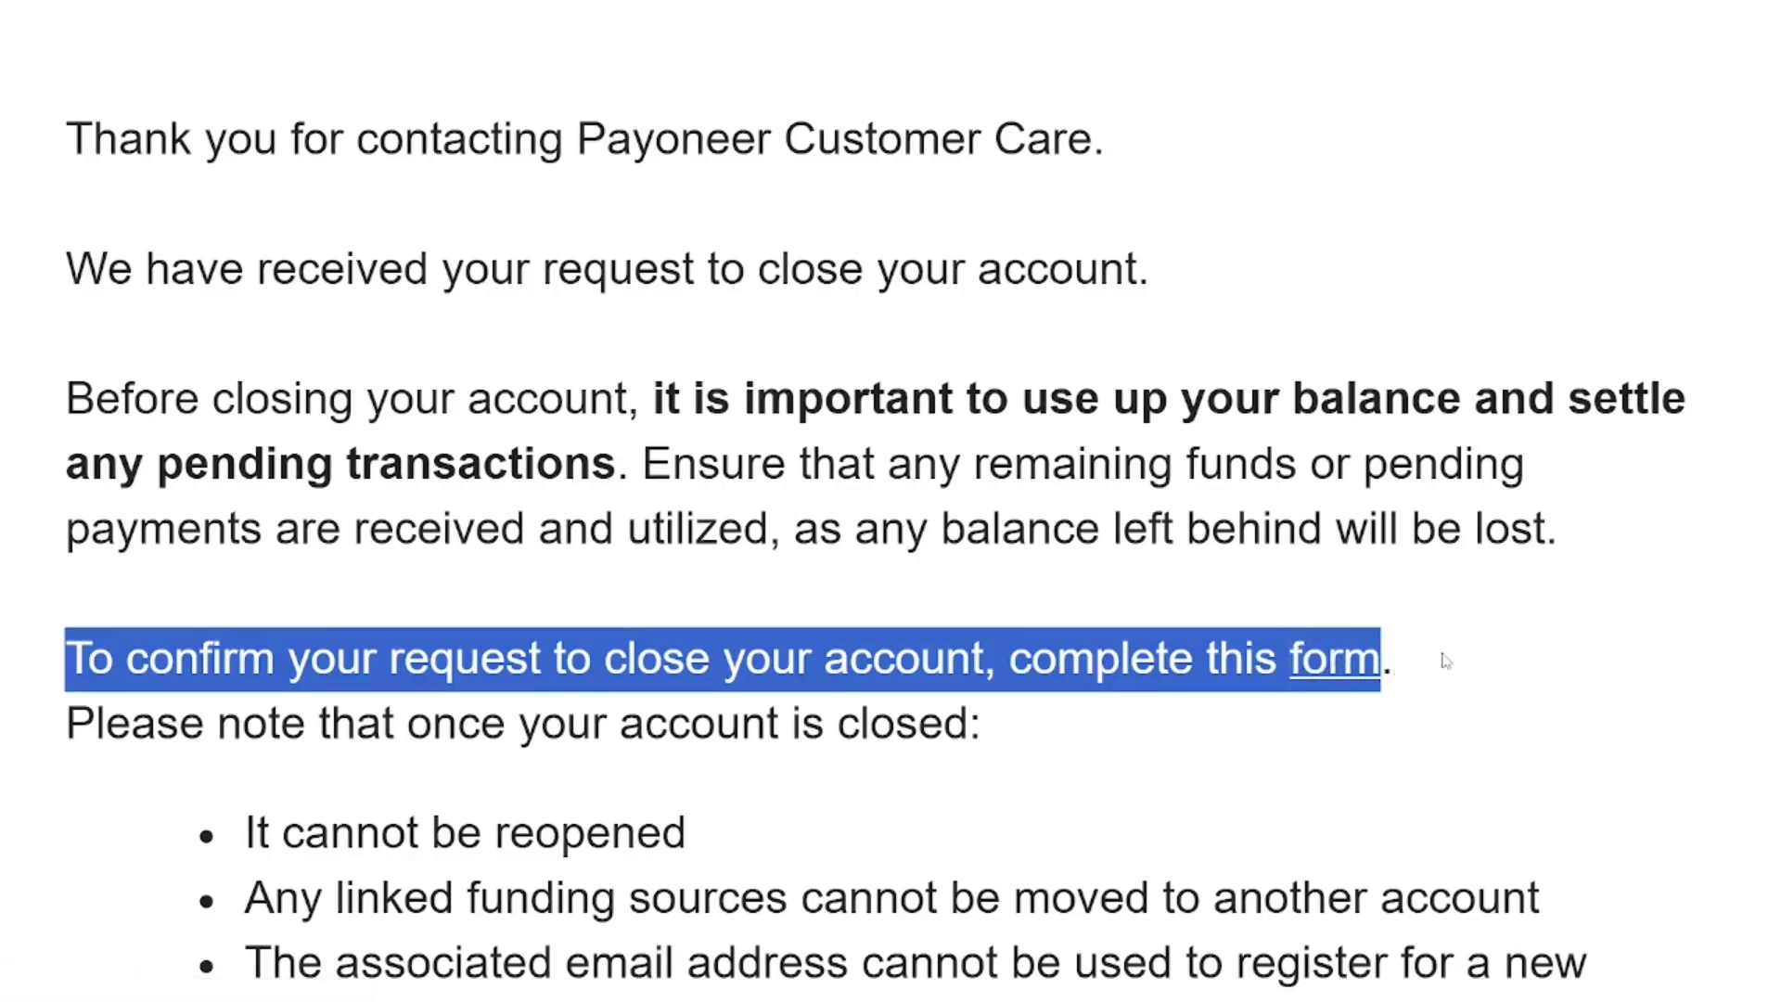
click(1481, 654)
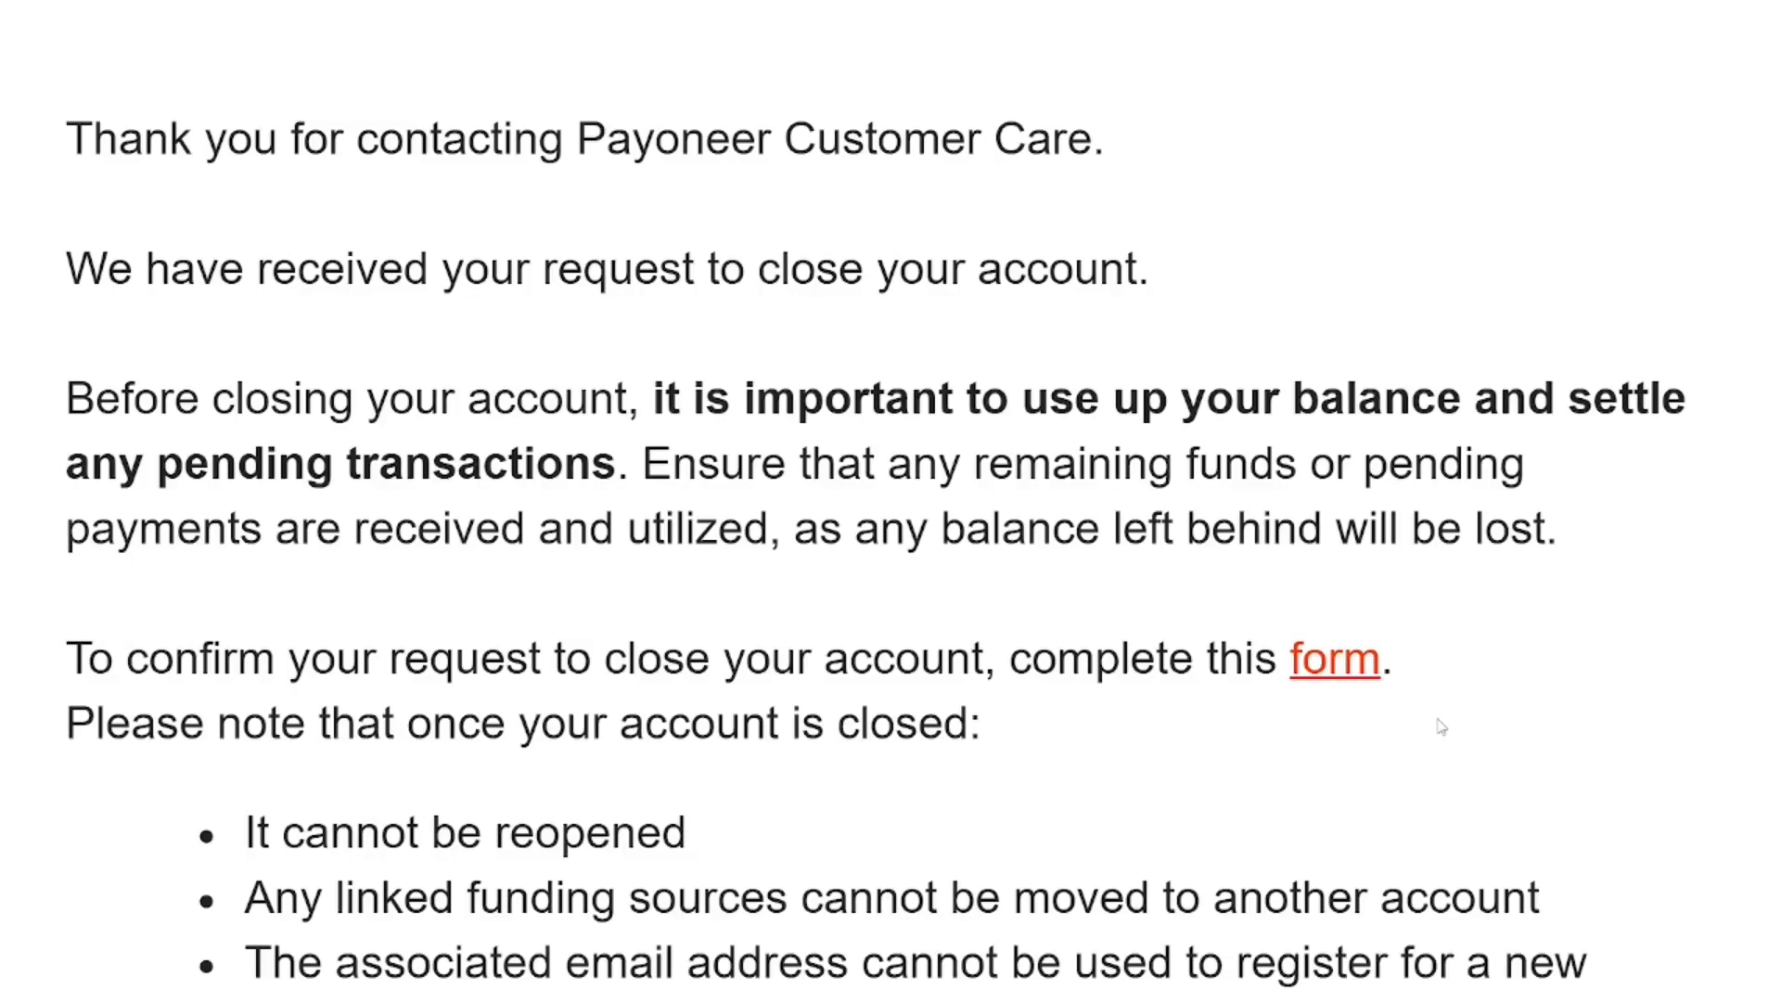
scroll(1441, 726, down, 3)
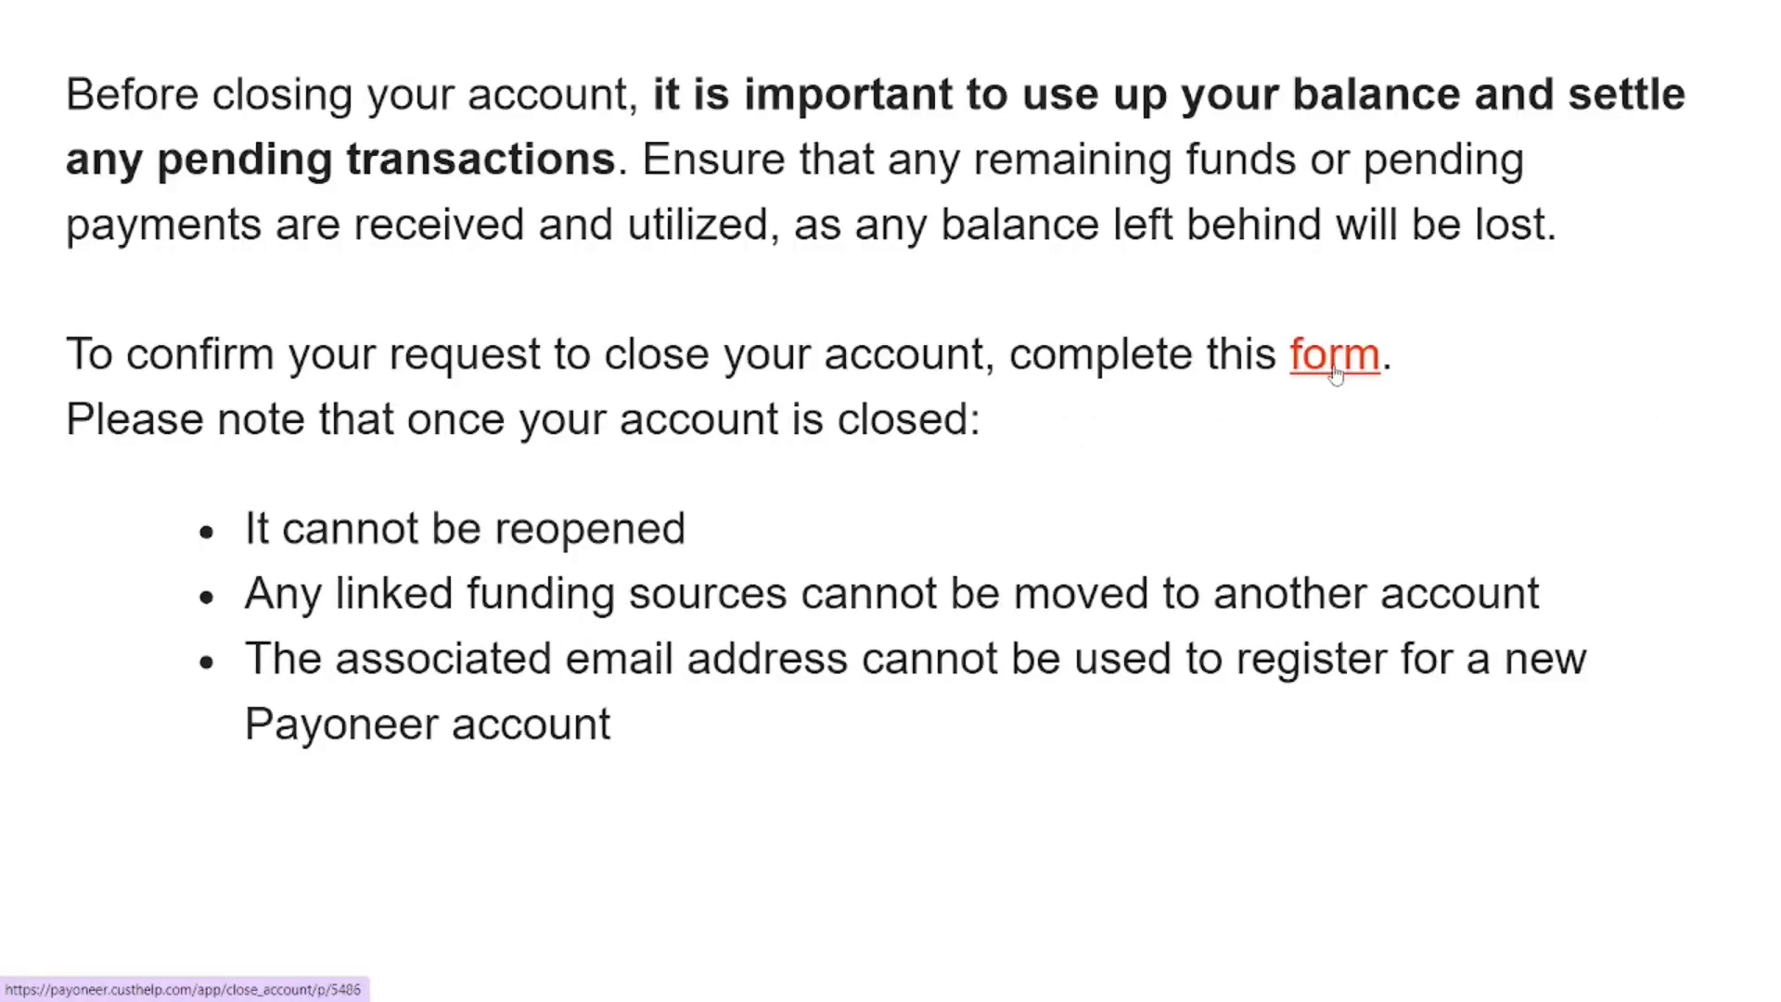
Open and enlarge the closure form, then answer the closure-reason and funding-sources dropdowns
click(1336, 370)
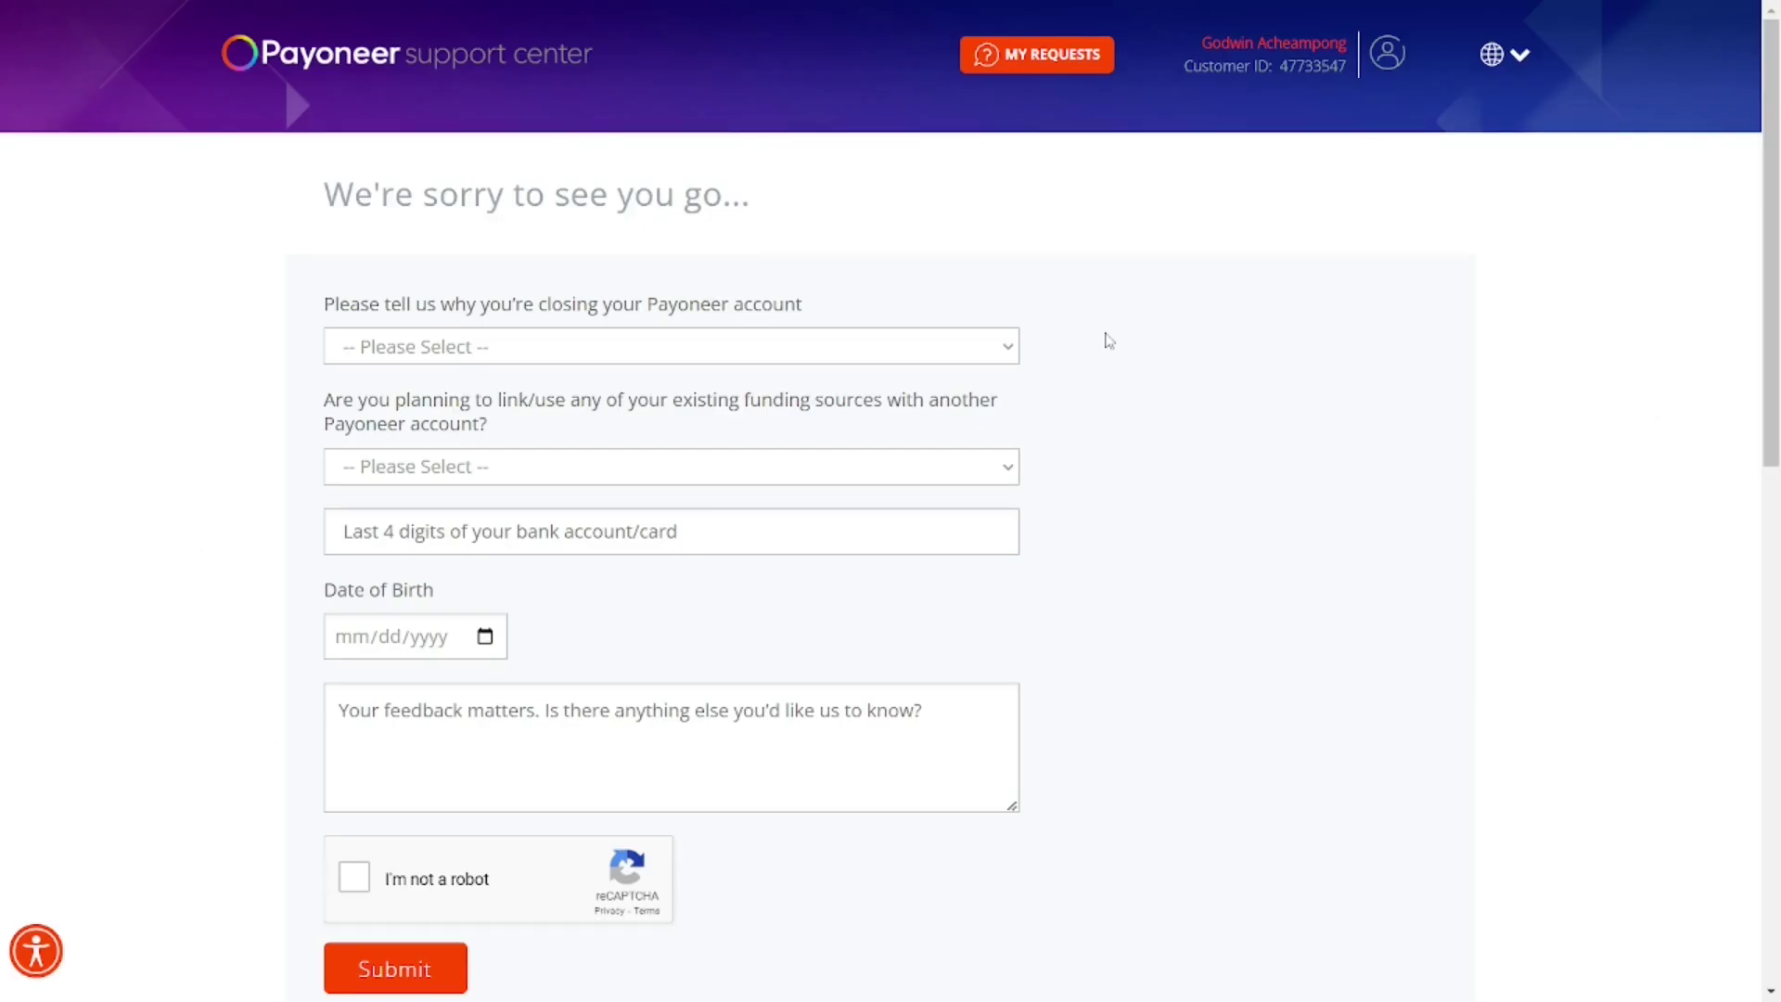
key(ctrl+plus)
key(ctrl+plus)
key(ctrl+plus)
key(ctrl+plus)
key(ctrl+plus)
key(ctrl+plus)
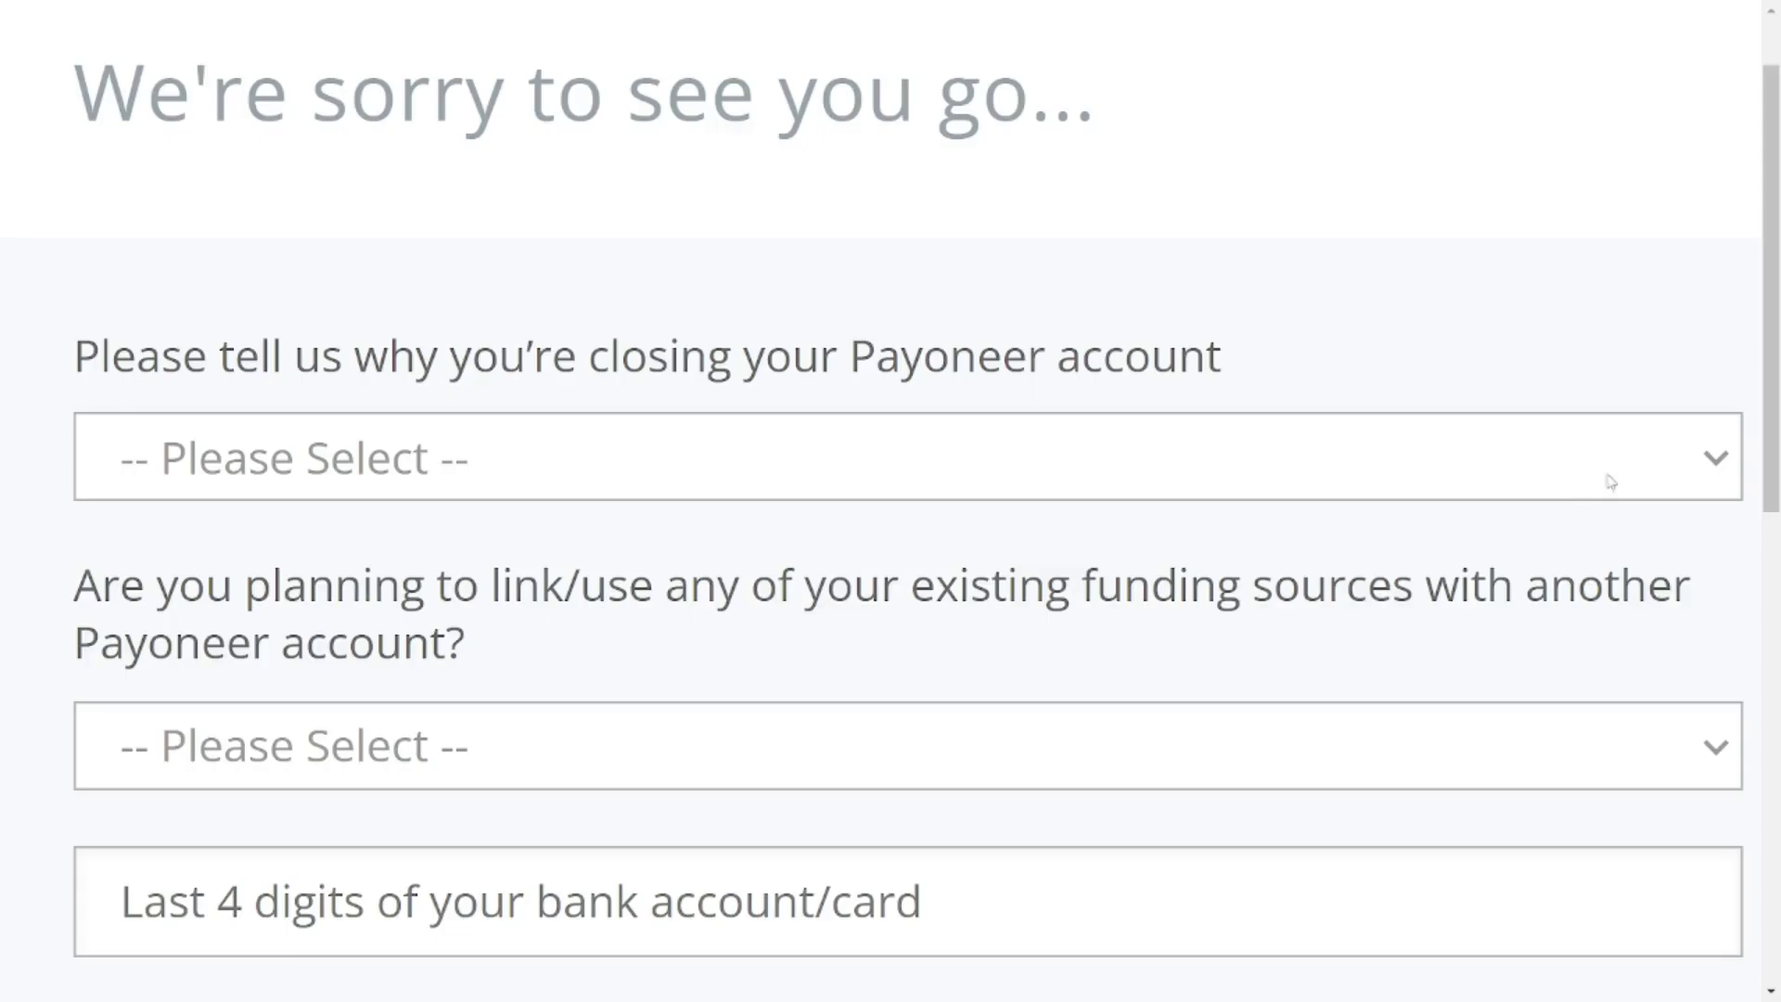
click(1659, 477)
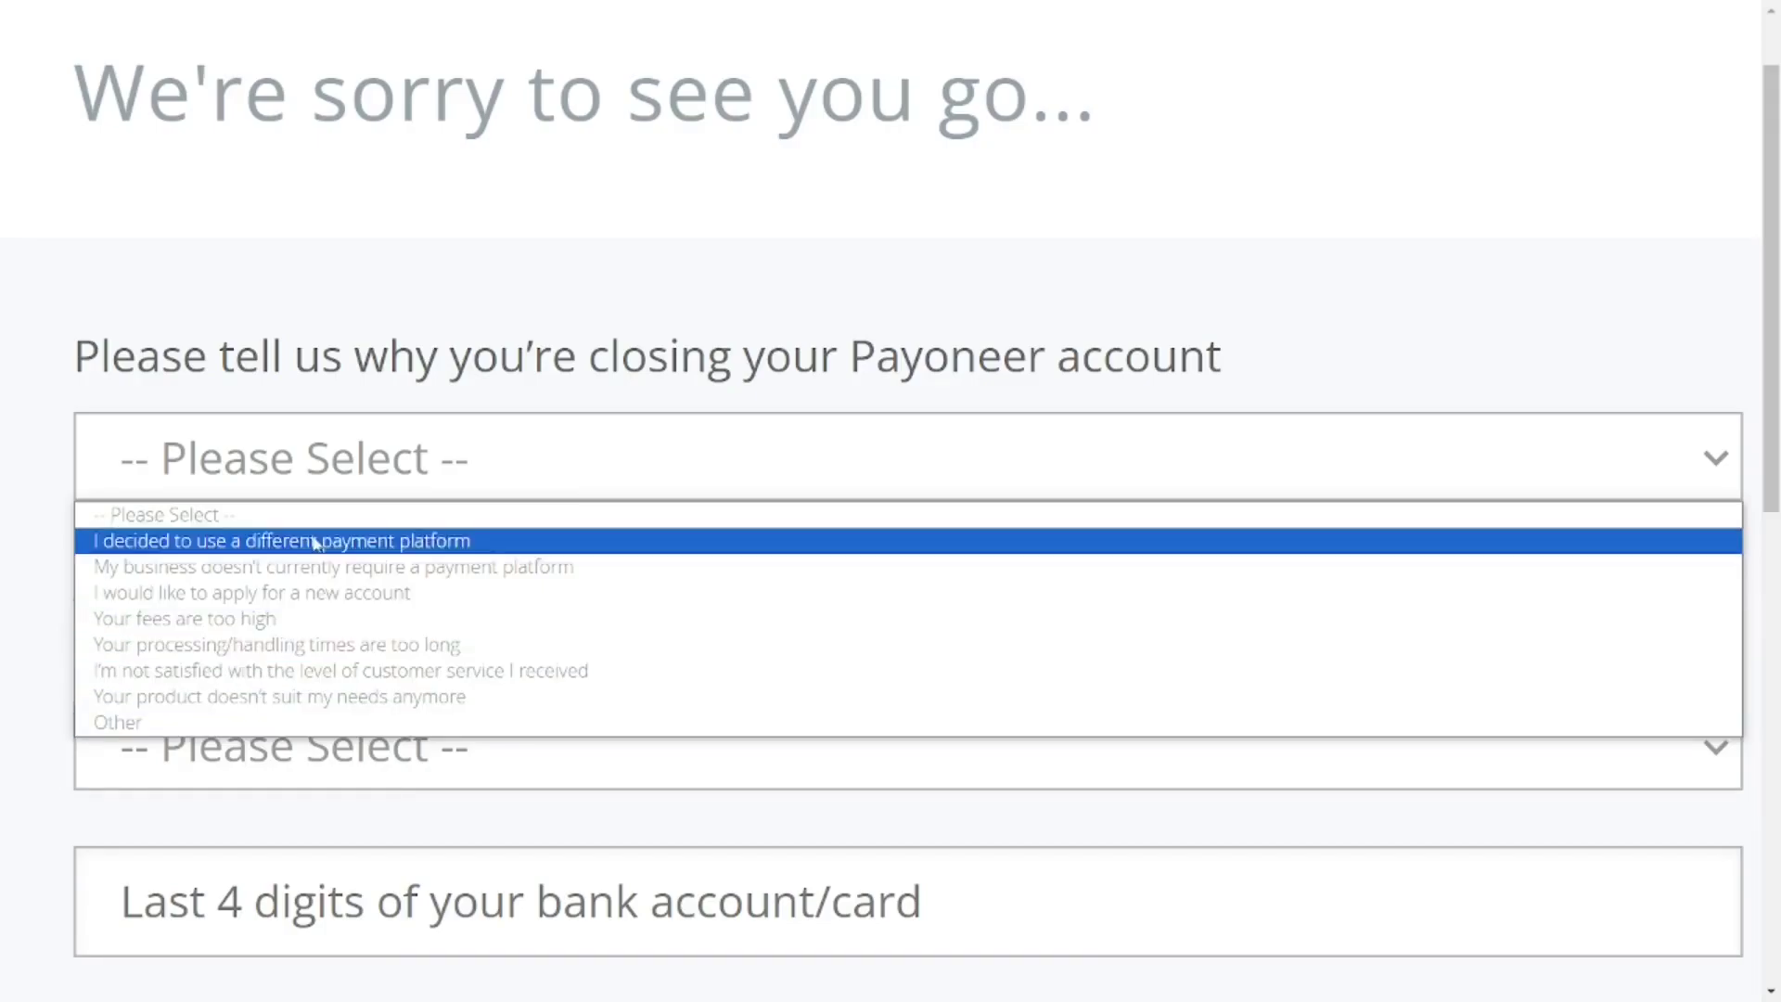
click(715, 275)
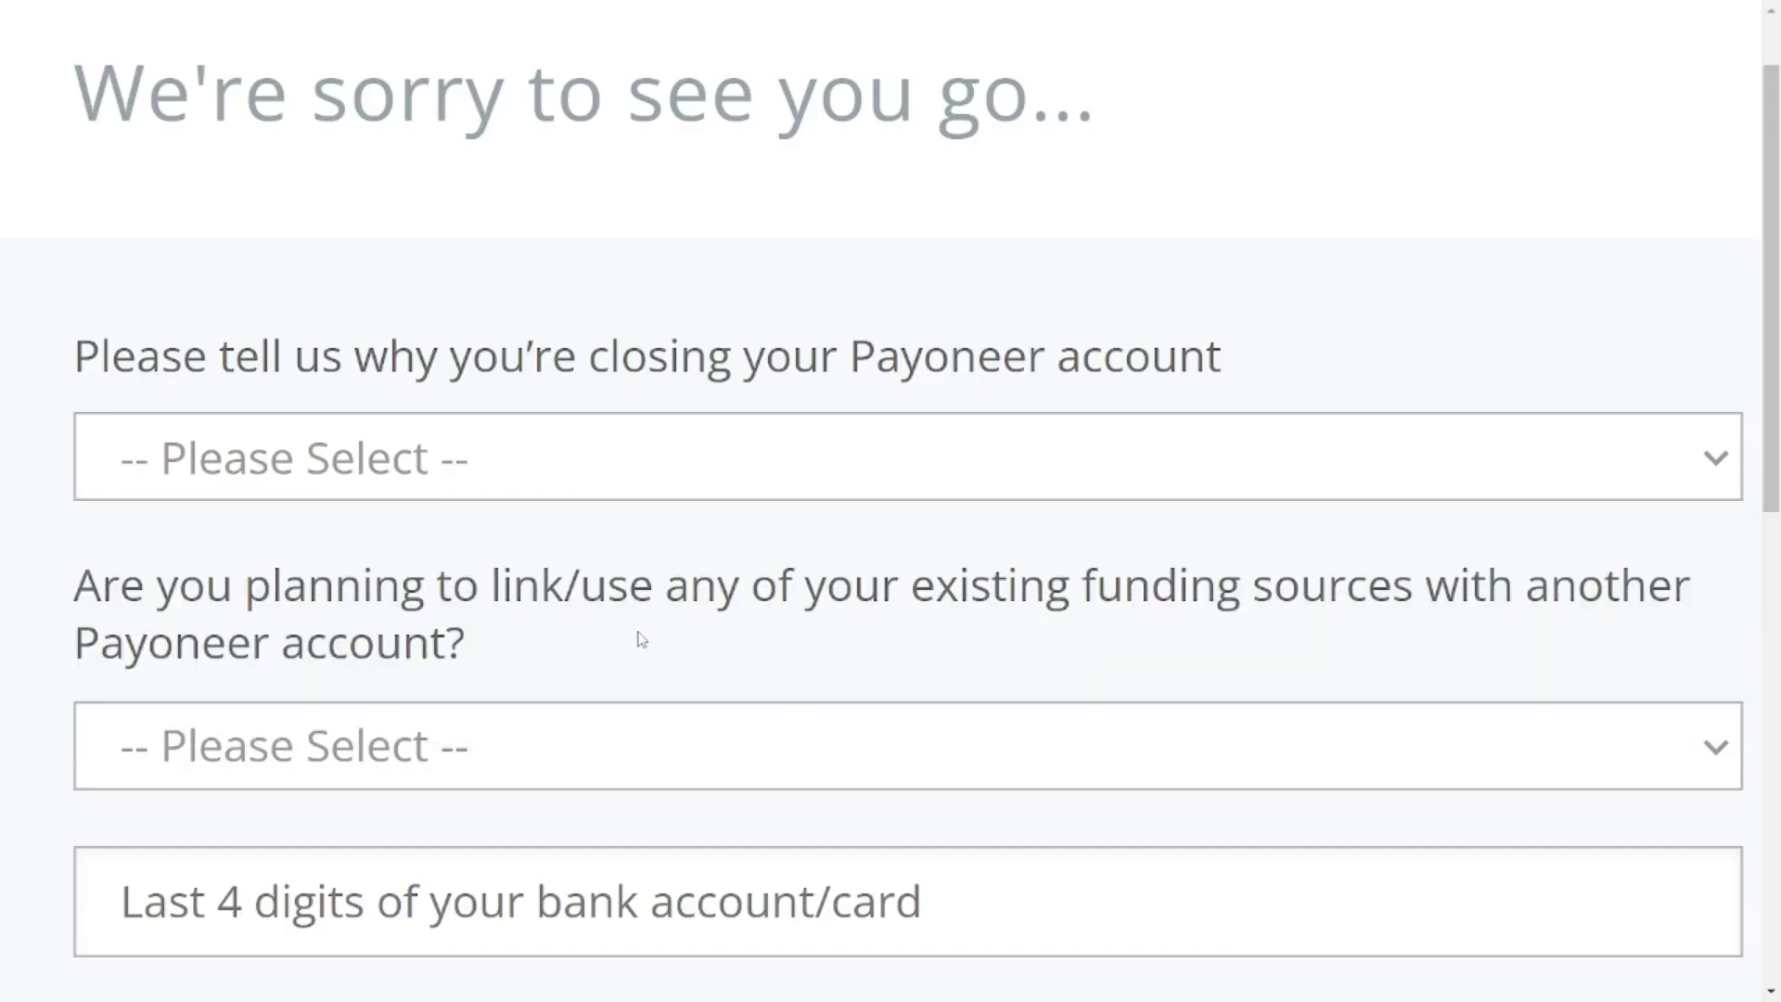
scroll(640, 638, down, 3)
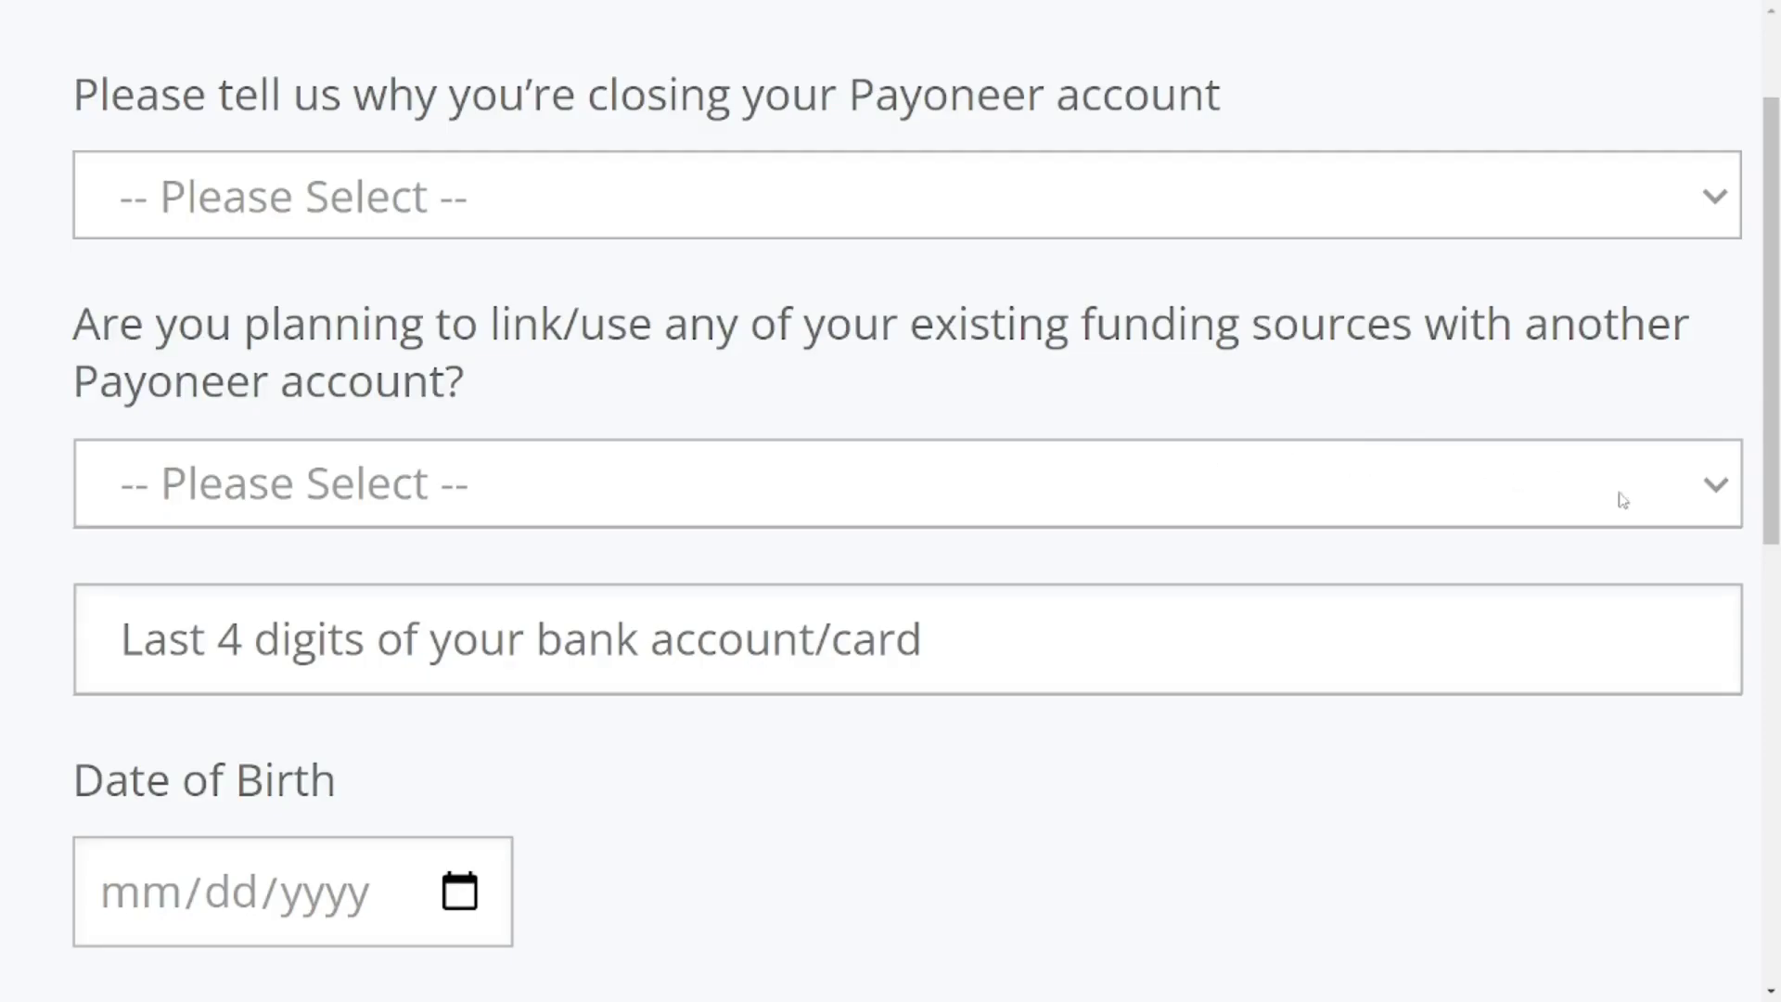
click(1648, 511)
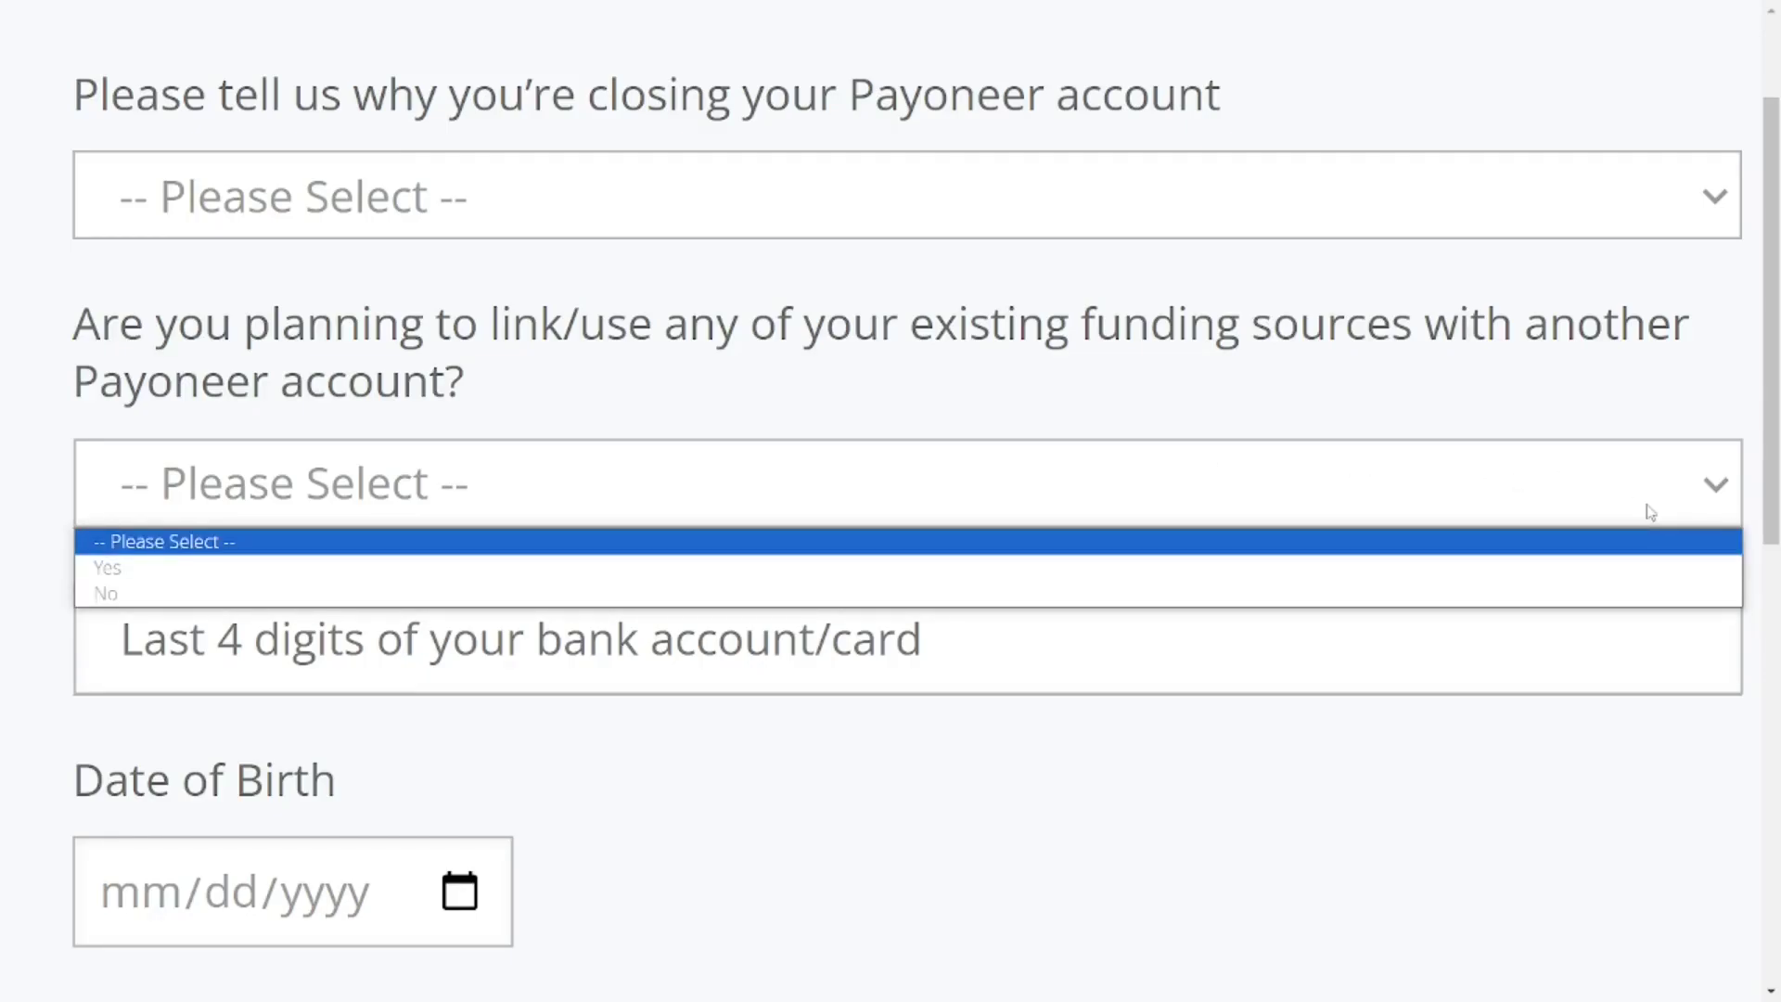
click(1526, 408)
Enter the card's last 4 digits and feedback asking for live support
click(994, 637)
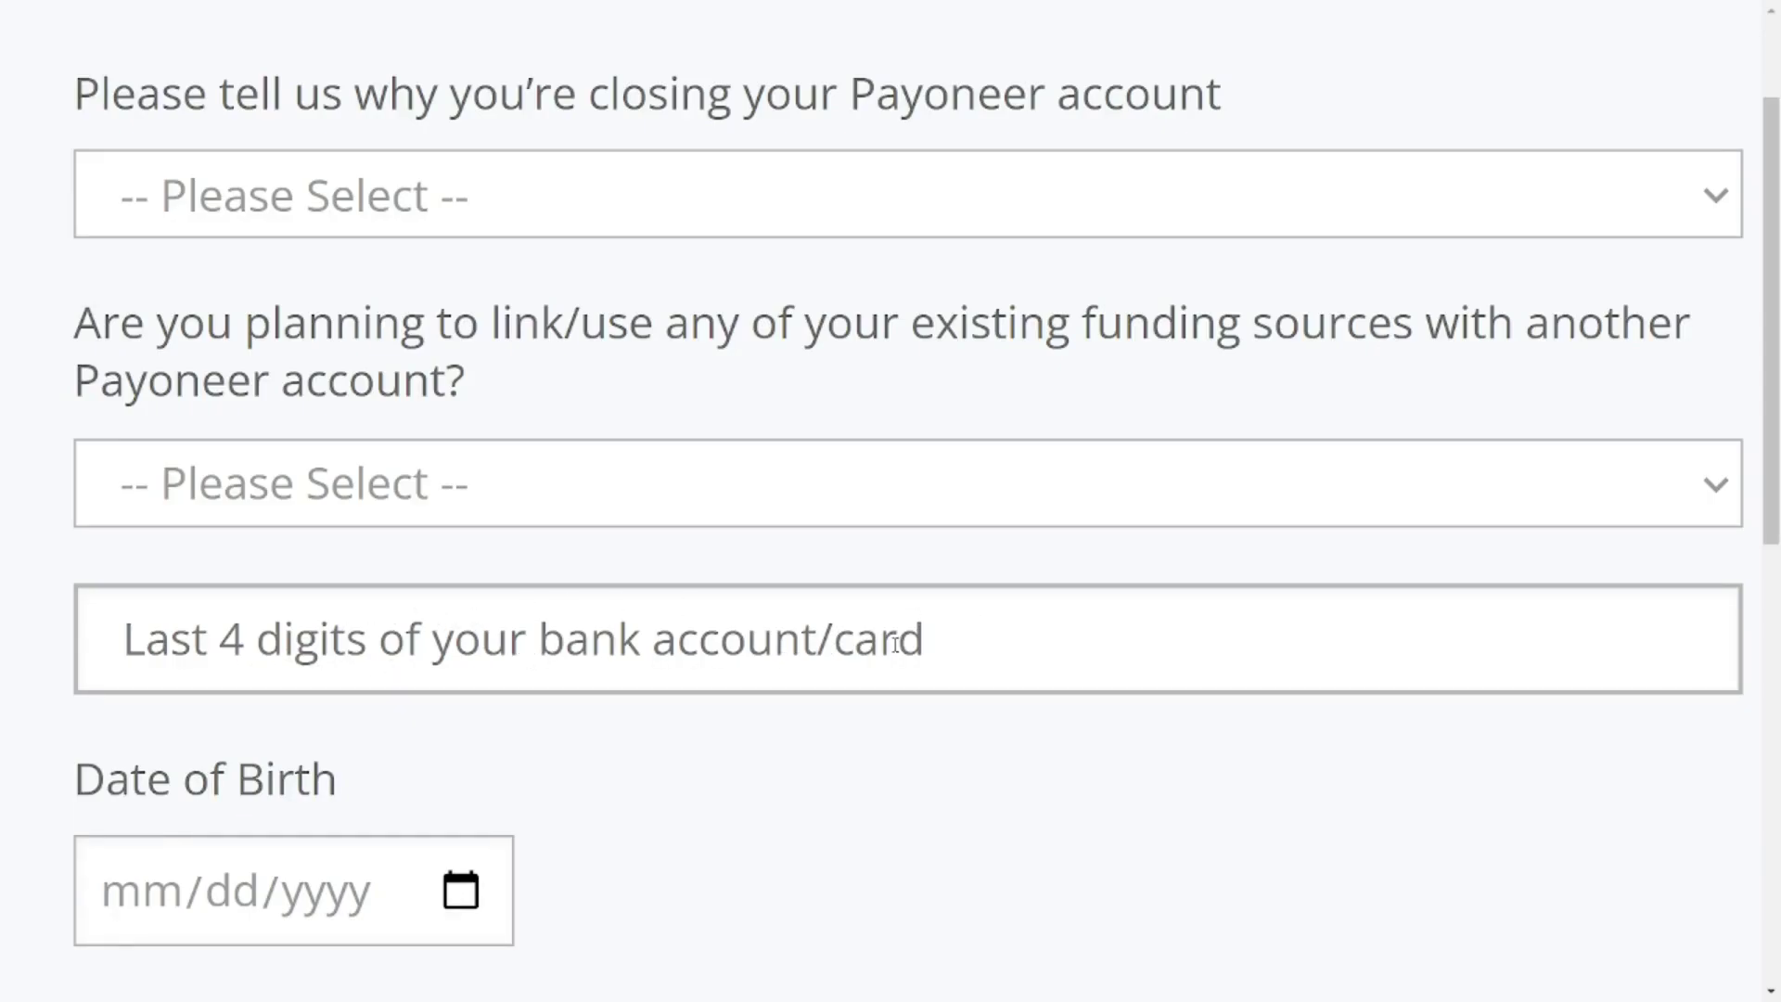
click(943, 746)
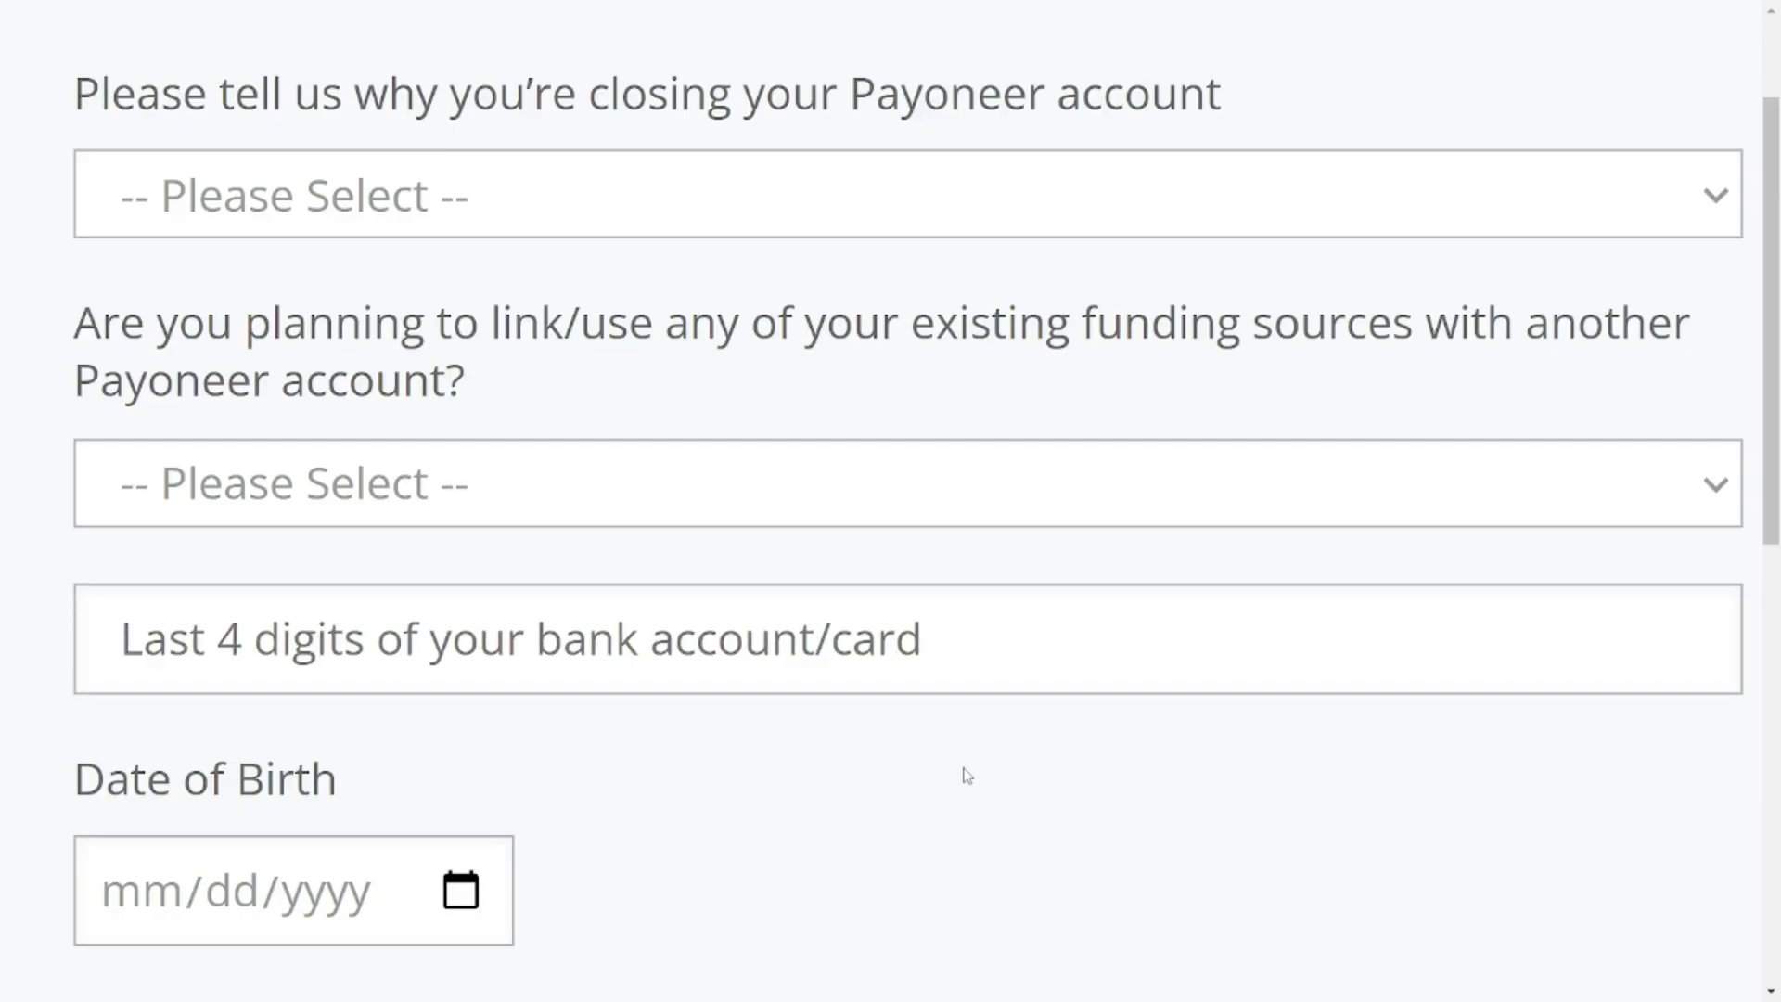
scroll(968, 776, down, 5)
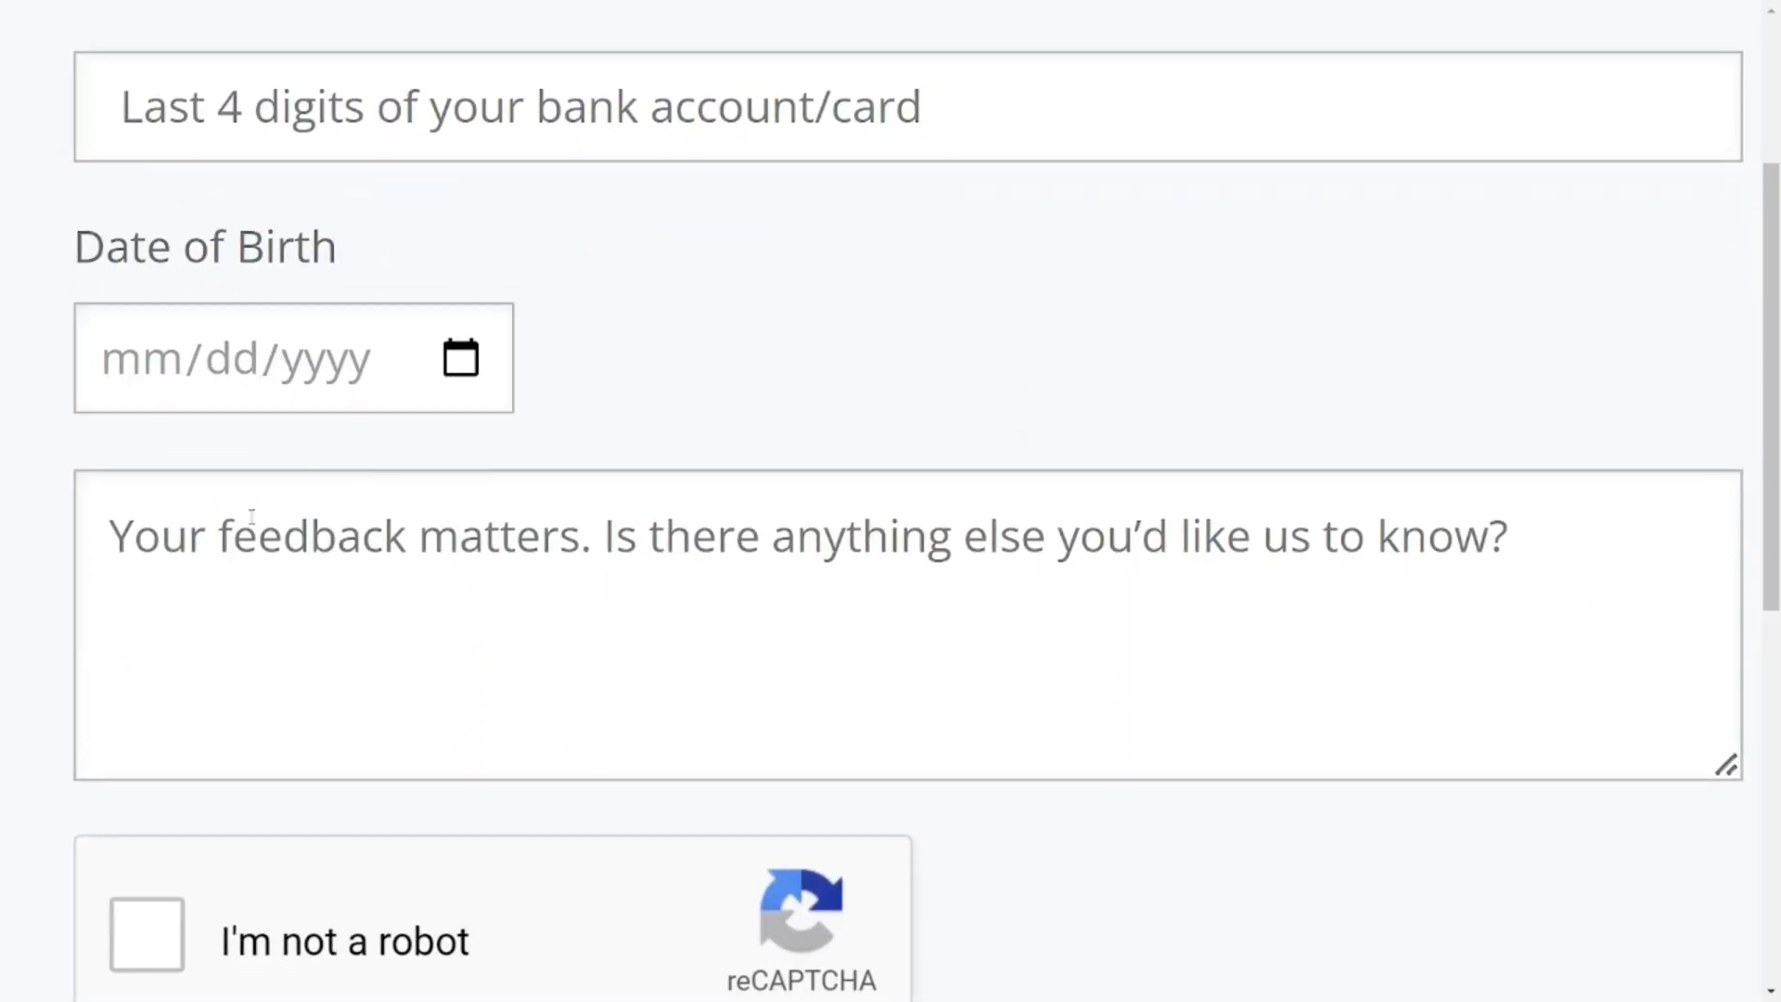
click(582, 600)
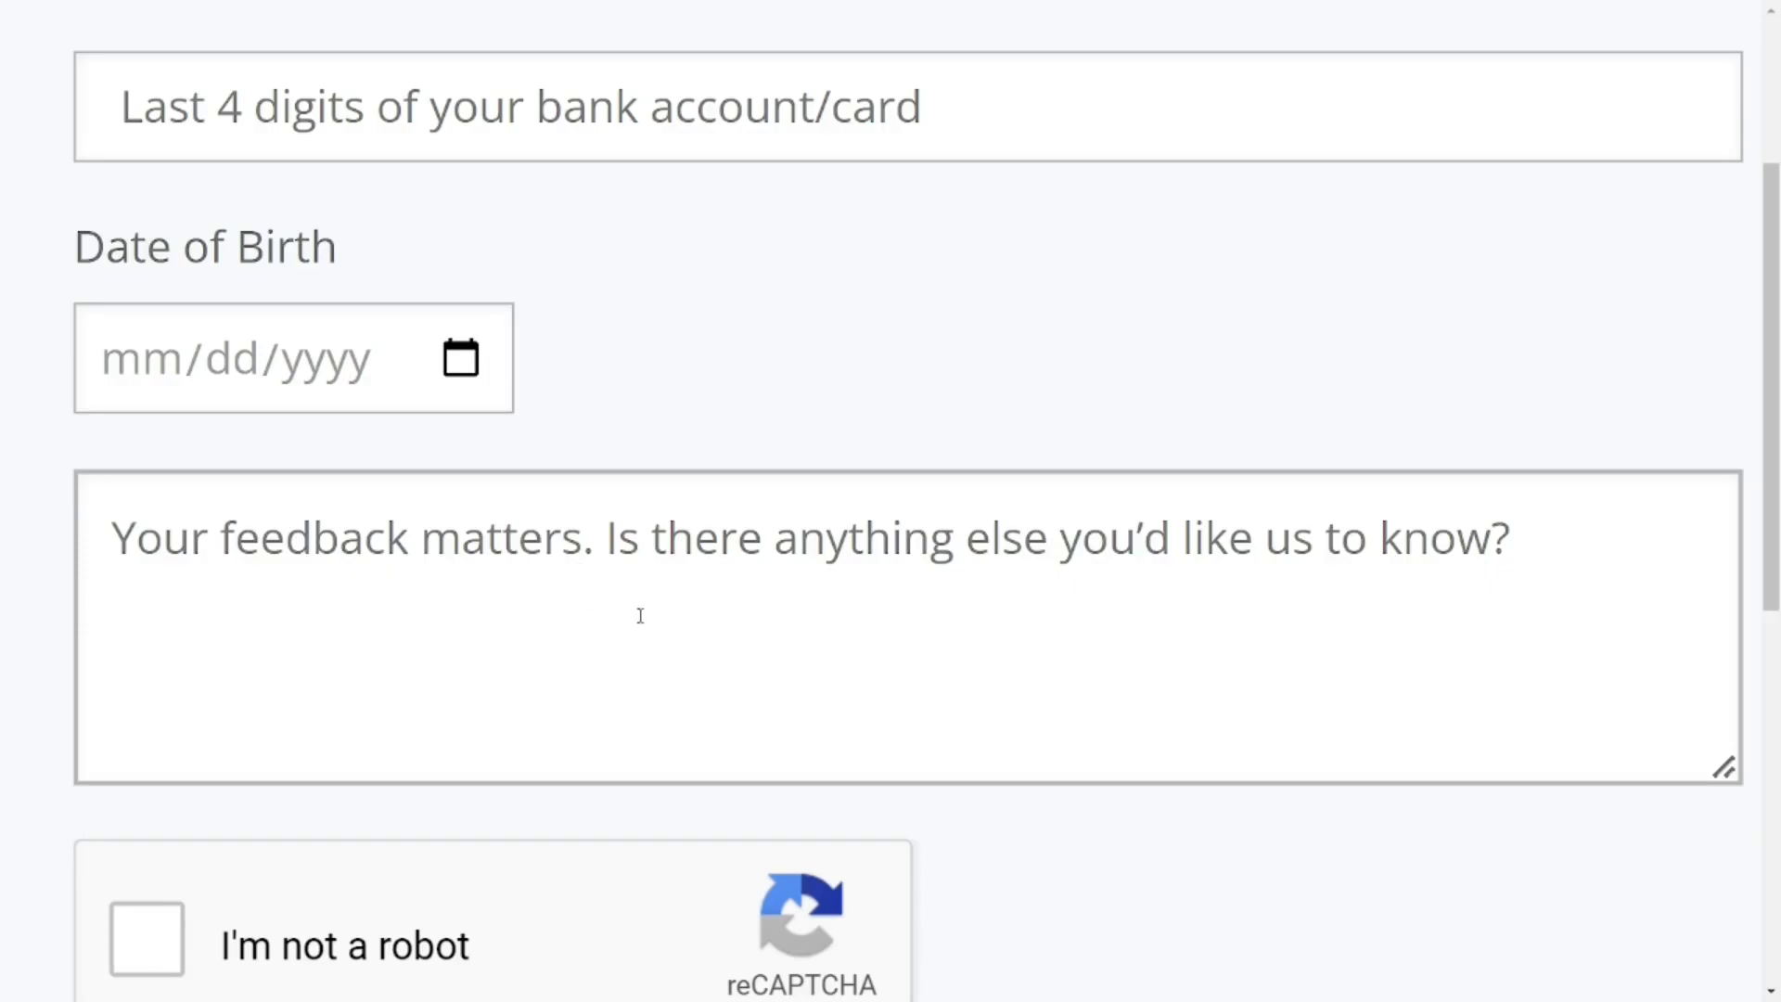
scroll(1114, 807, down, 3)
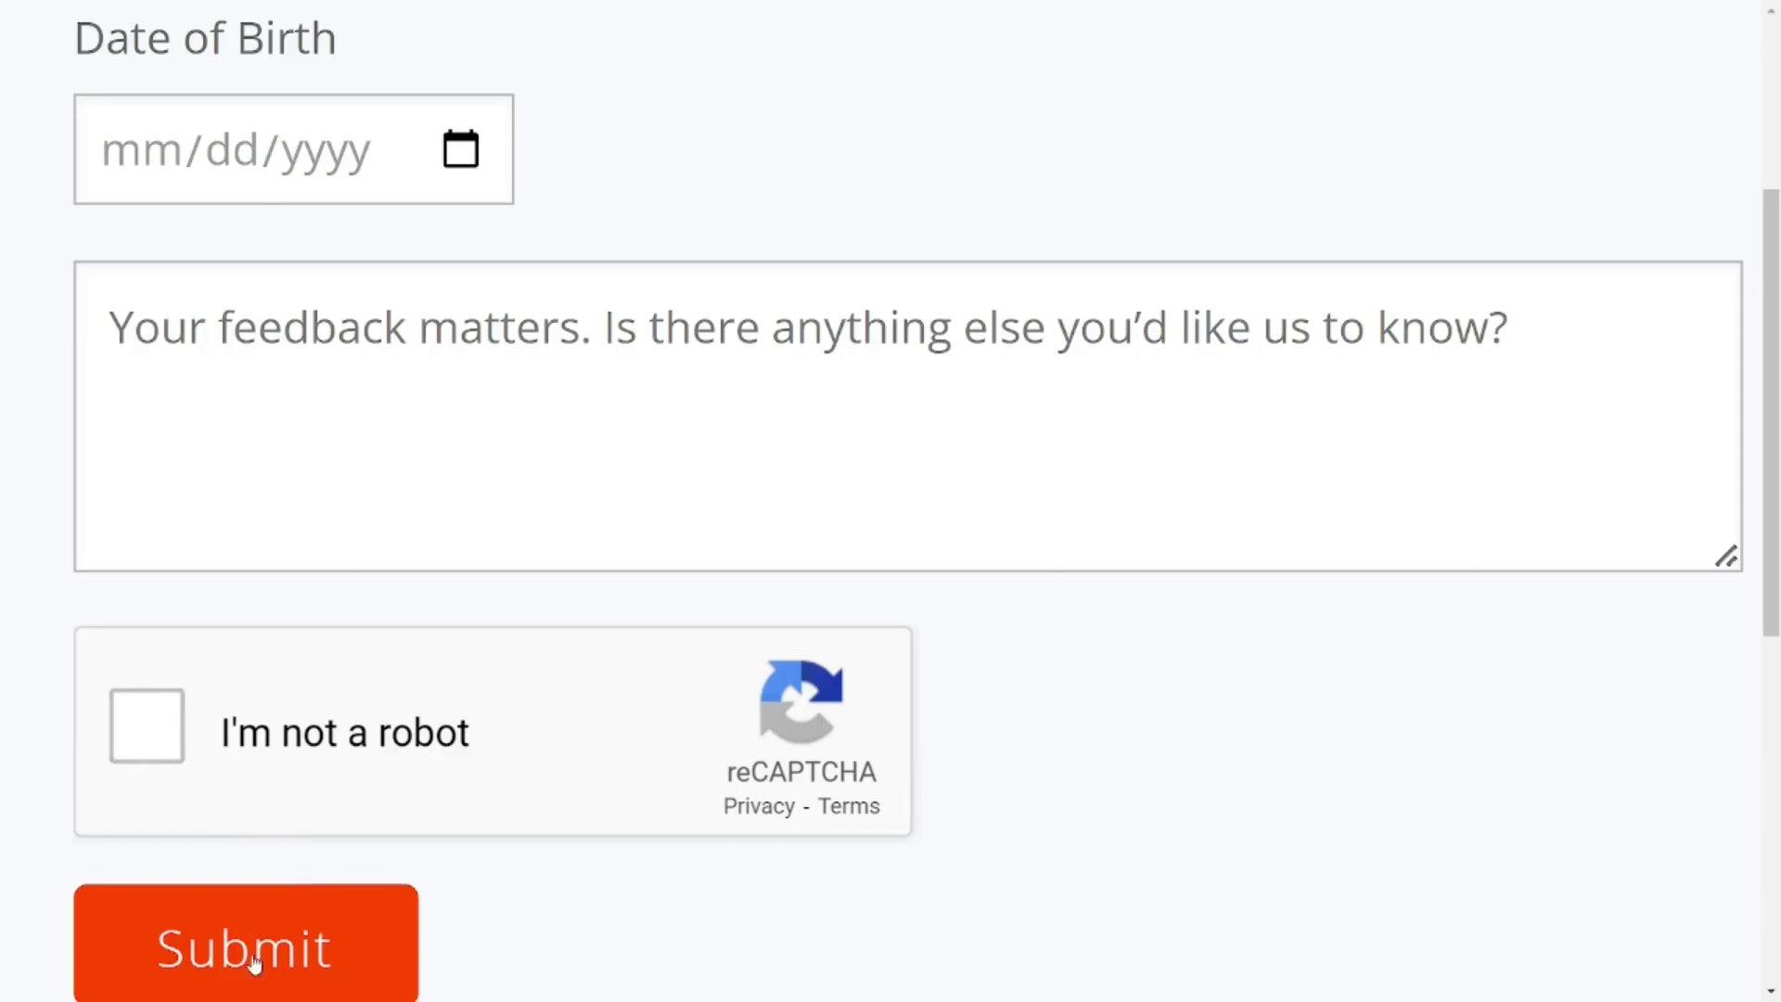
scroll(247, 950, down, 3)
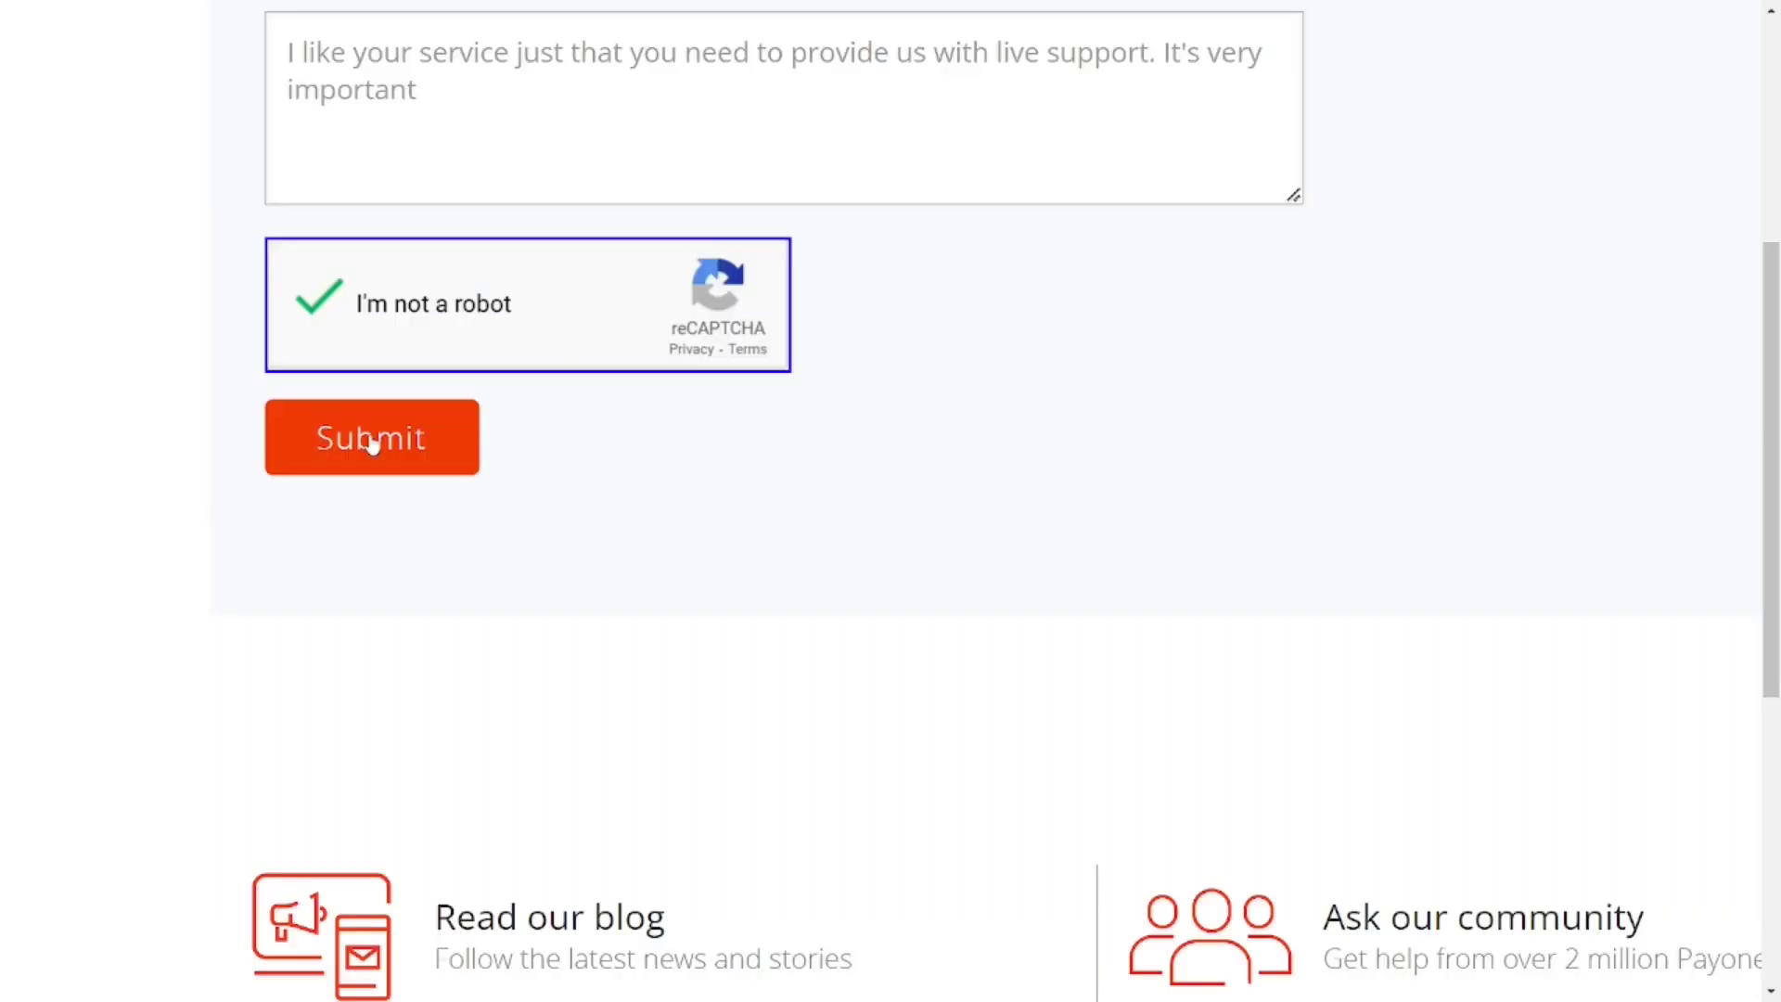
Submit the account closure form
click(370, 442)
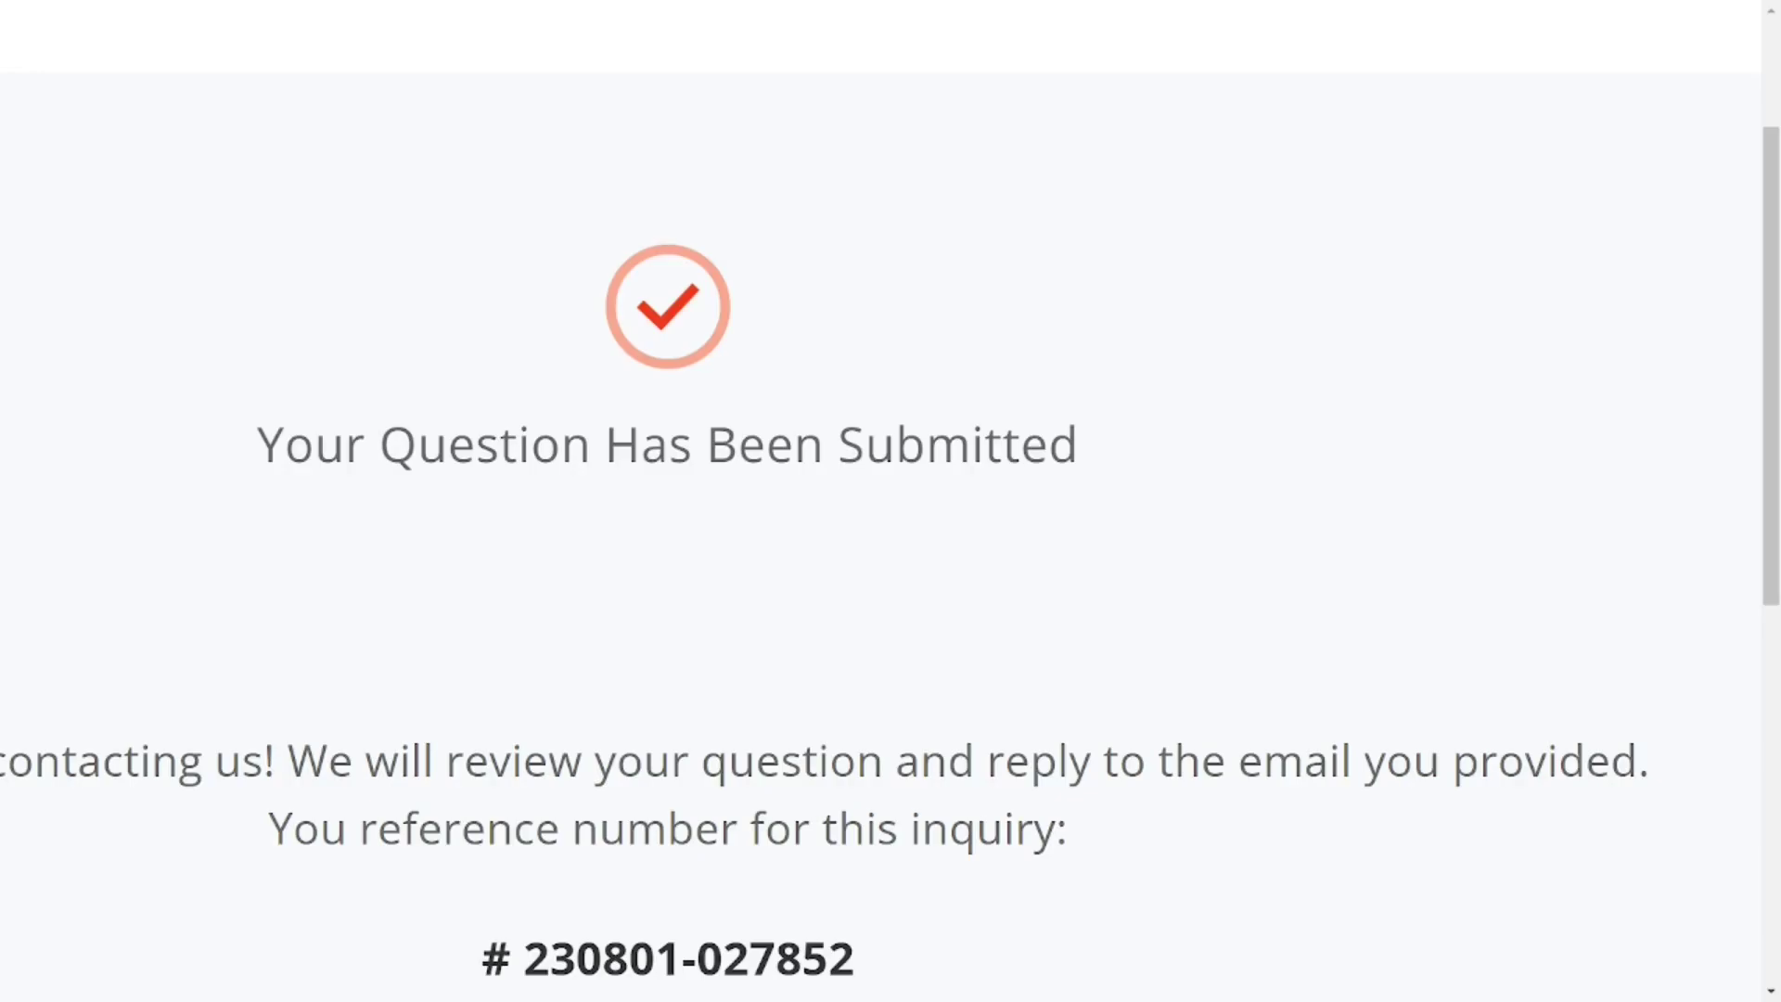
scroll(859, 402, down, 5)
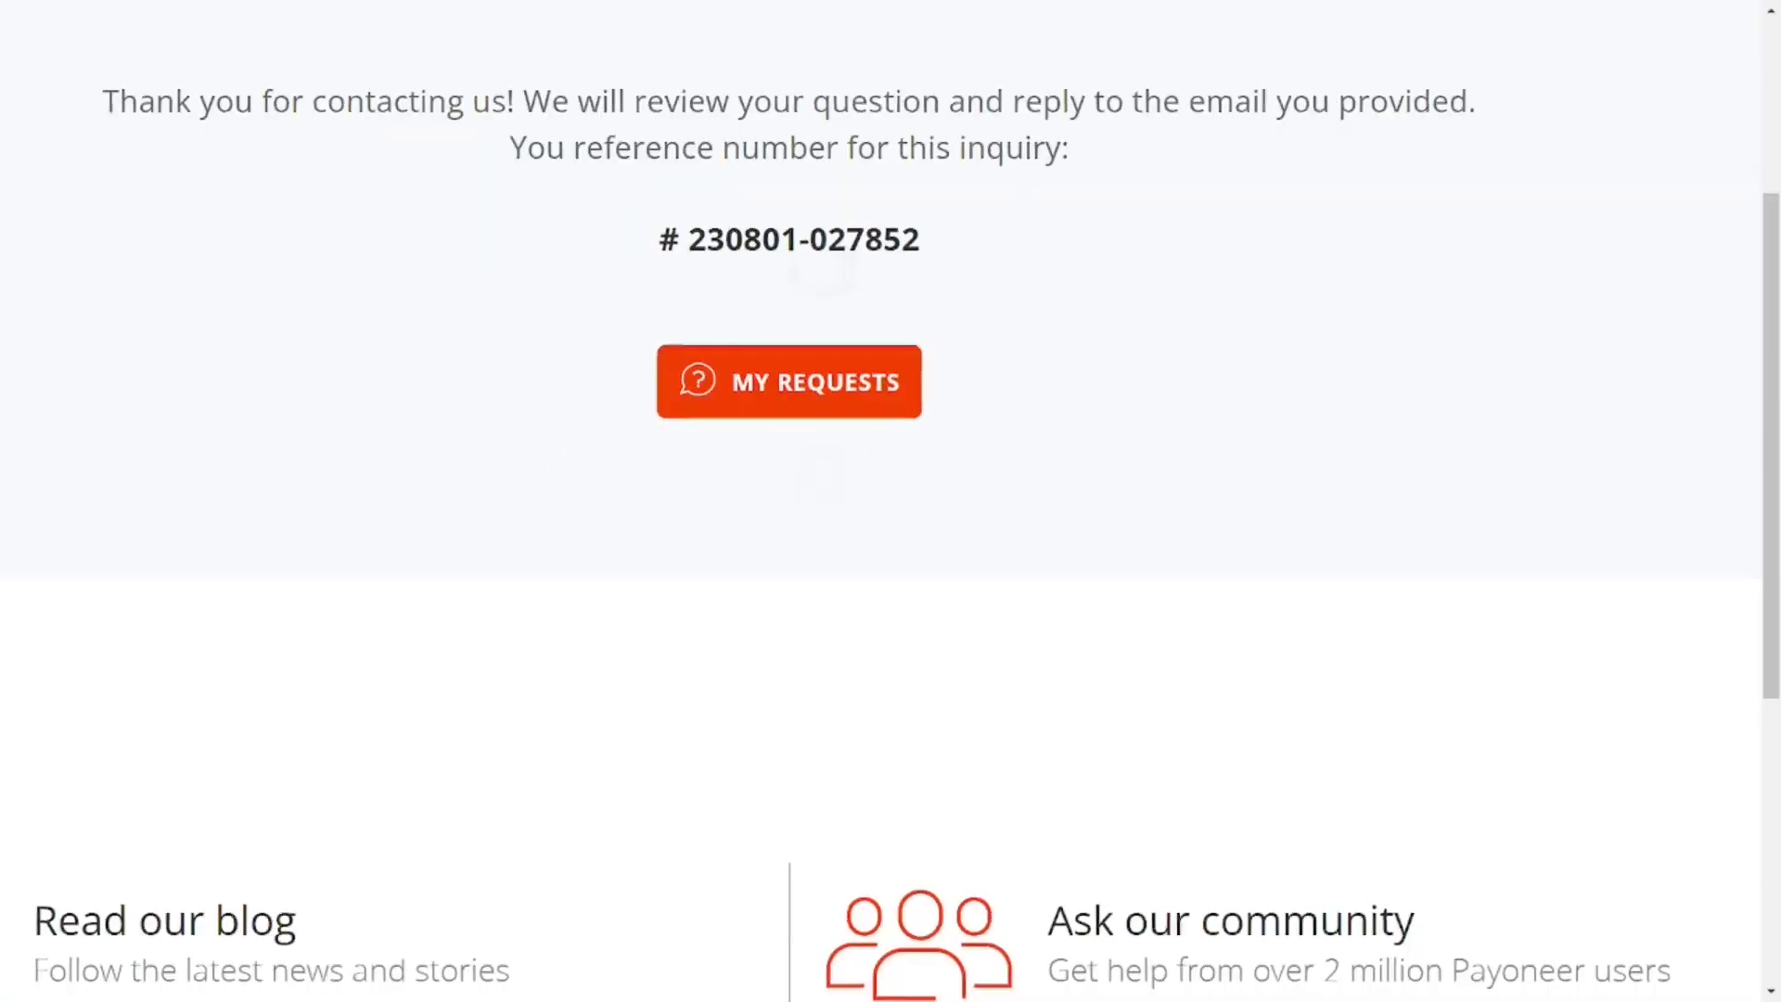
scroll(800, 206, up, 5)
click(807, 594)
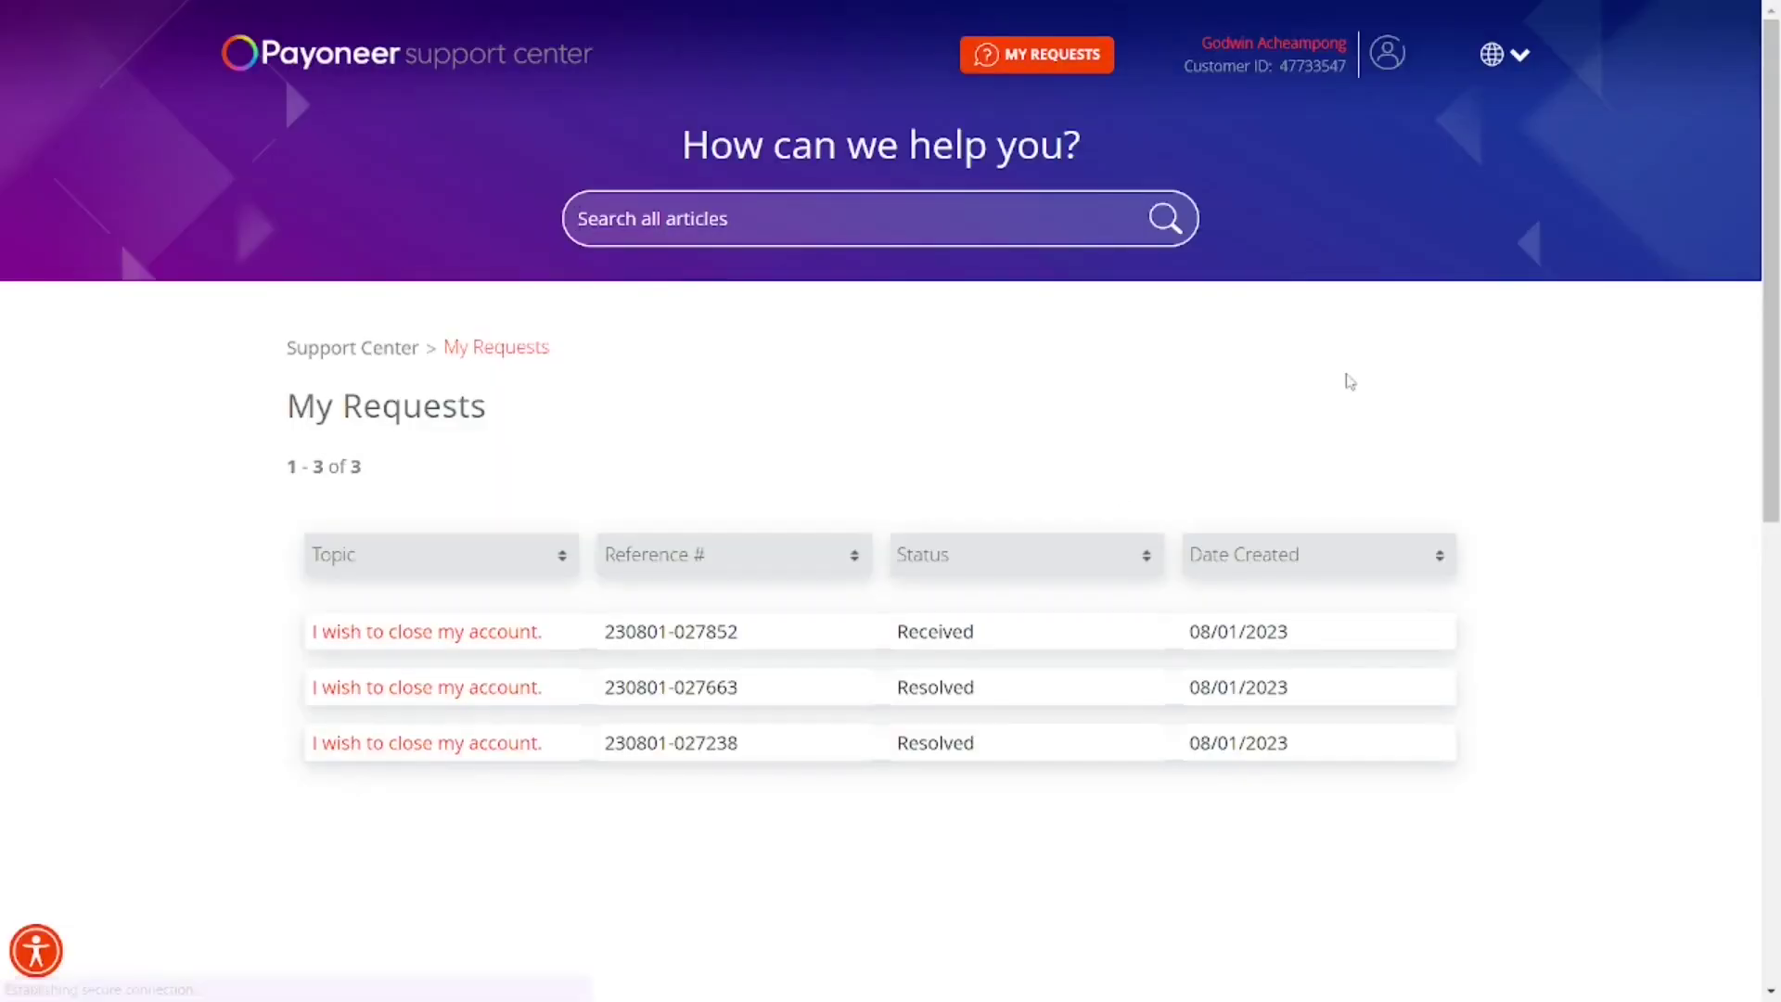
scroll(986, 504, up, 10)
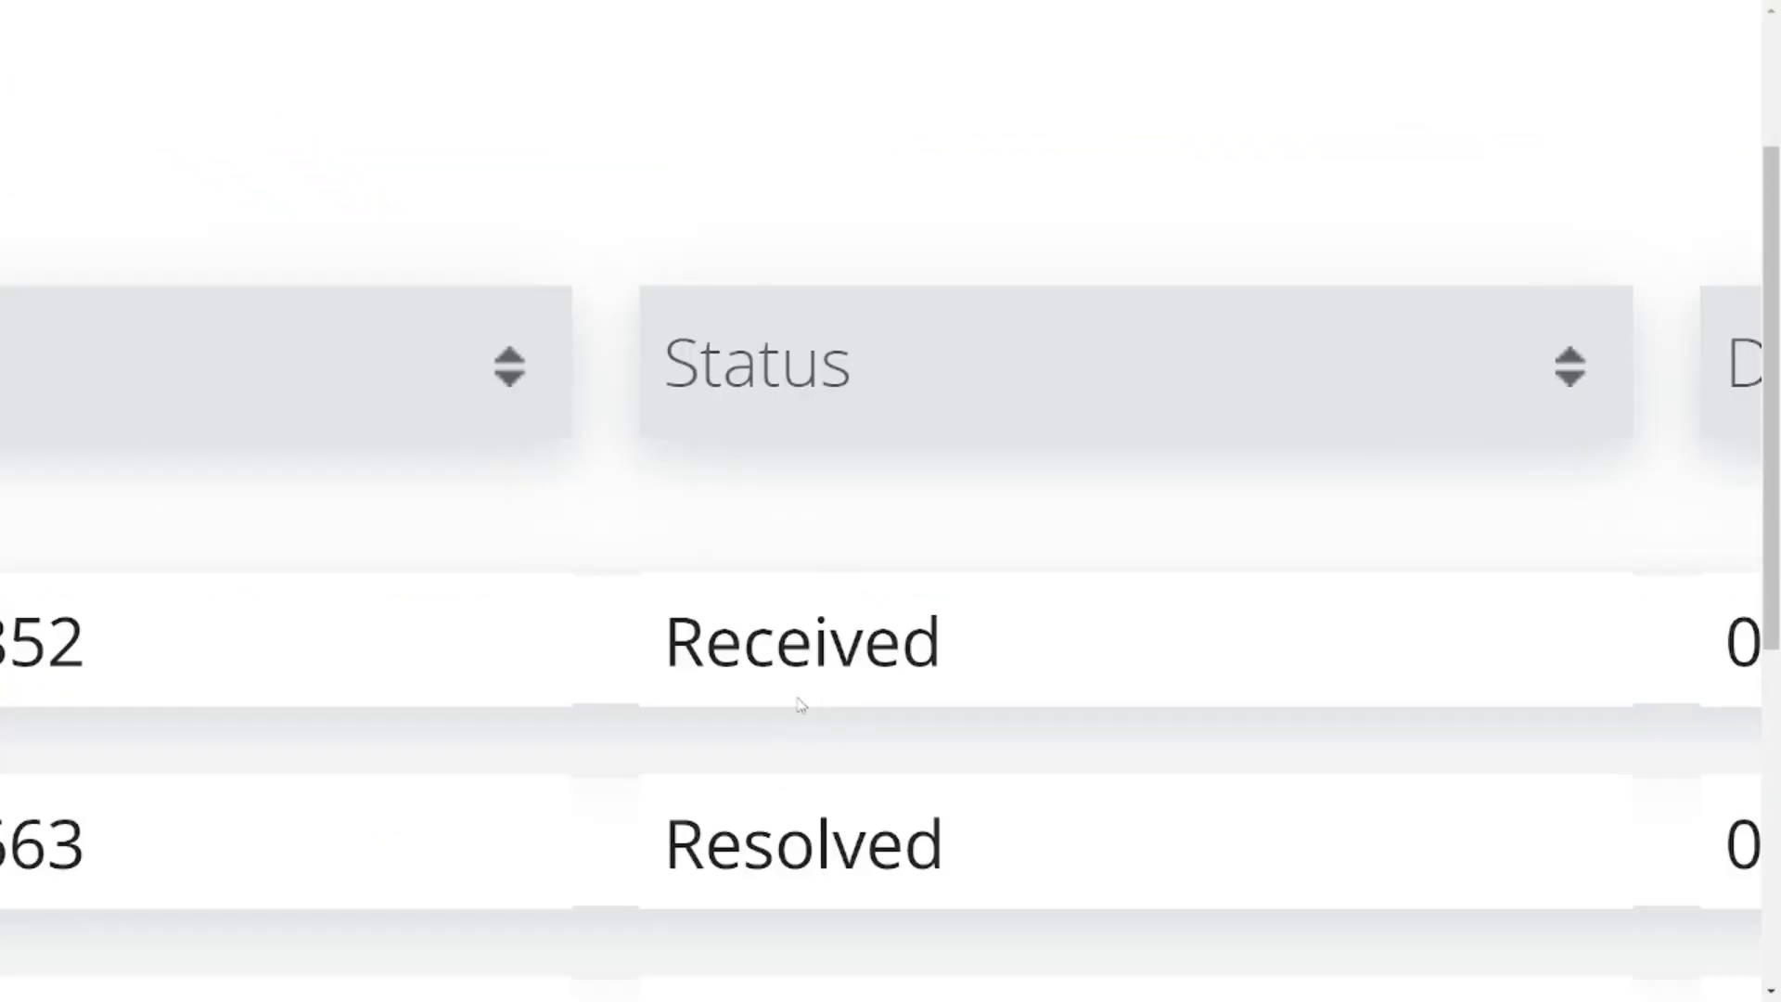
drag(939, 639, 675, 651)
scroll(675, 652, down, 10)
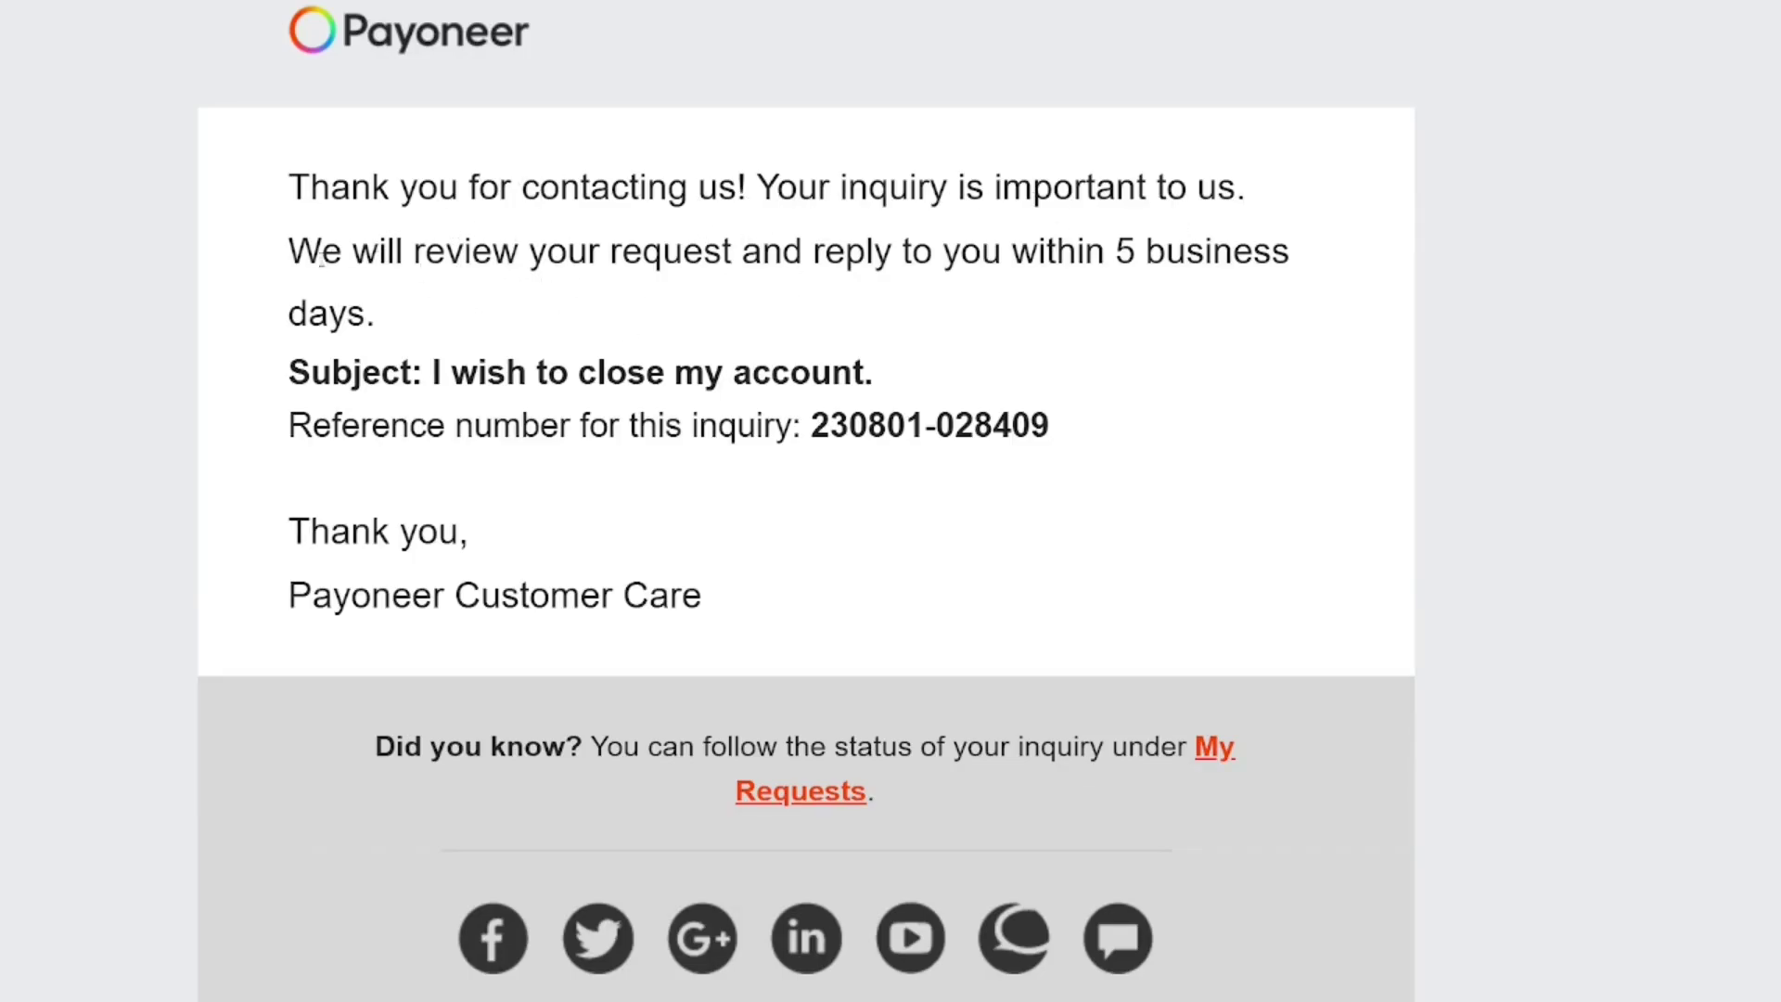
In Payoneer's Gmail response, highlight the five-business-day notice and the account-closed confirmation
drag(288, 252, 1211, 255)
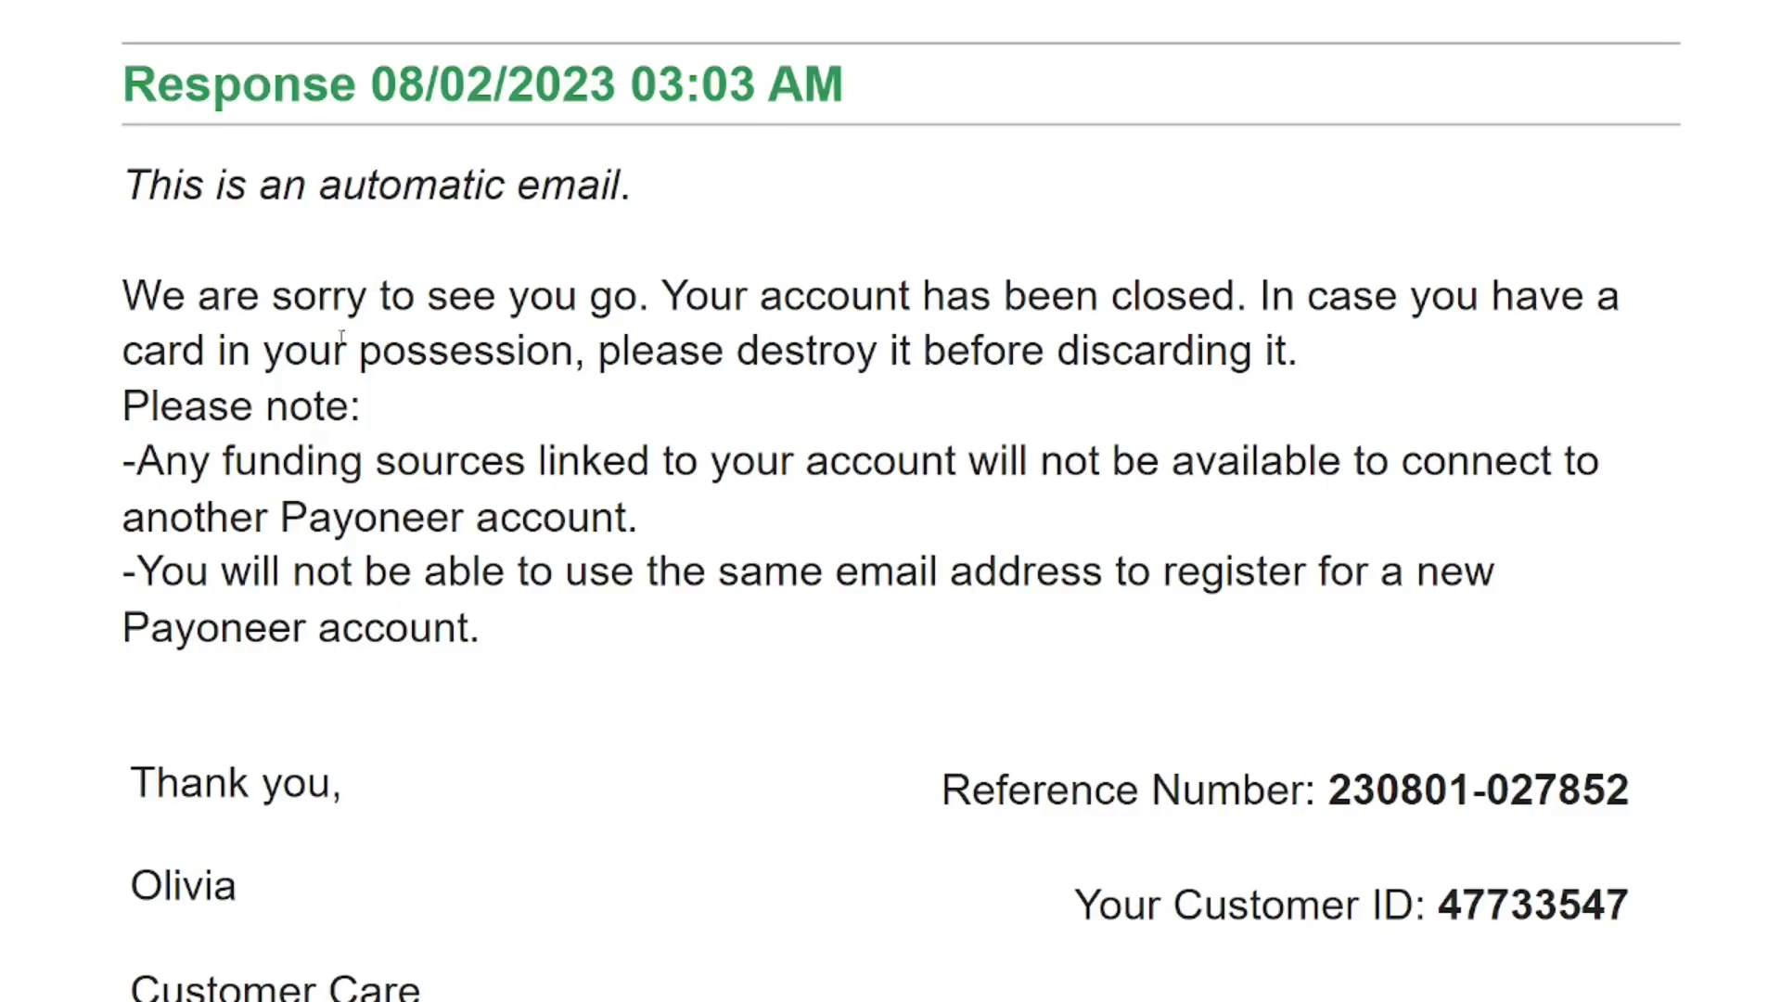
drag(662, 295, 1239, 294)
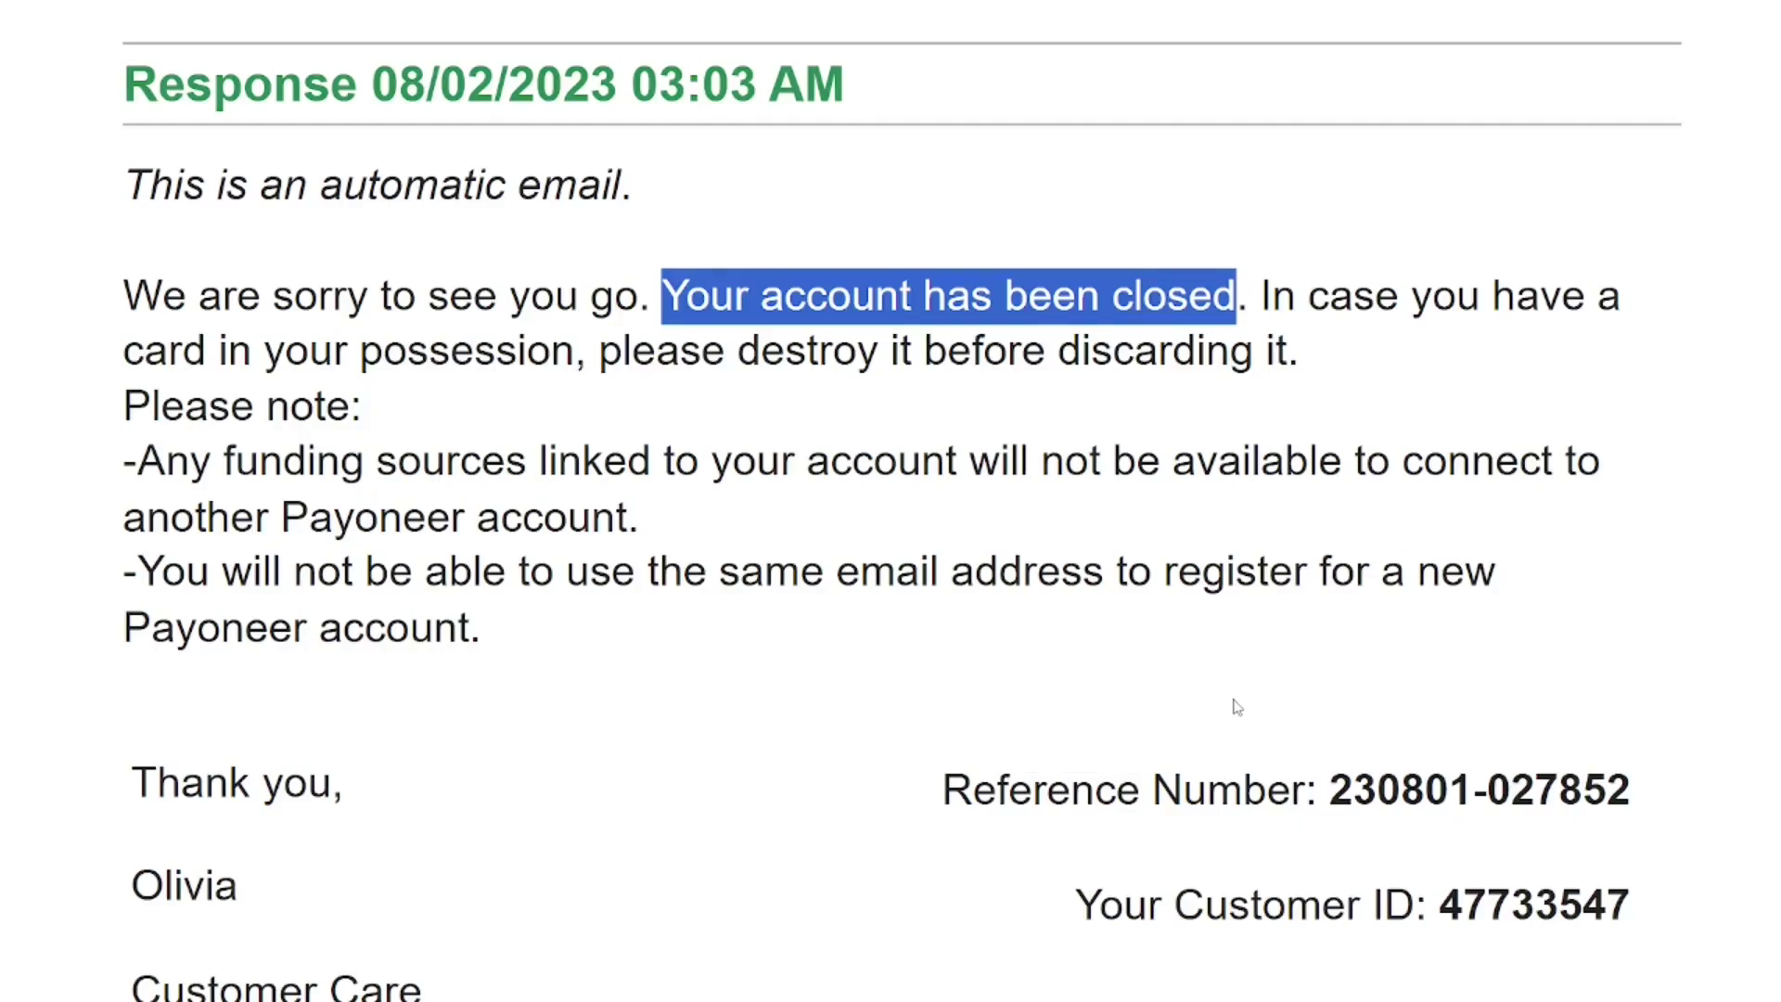
scroll(1350, 707, down, 5)
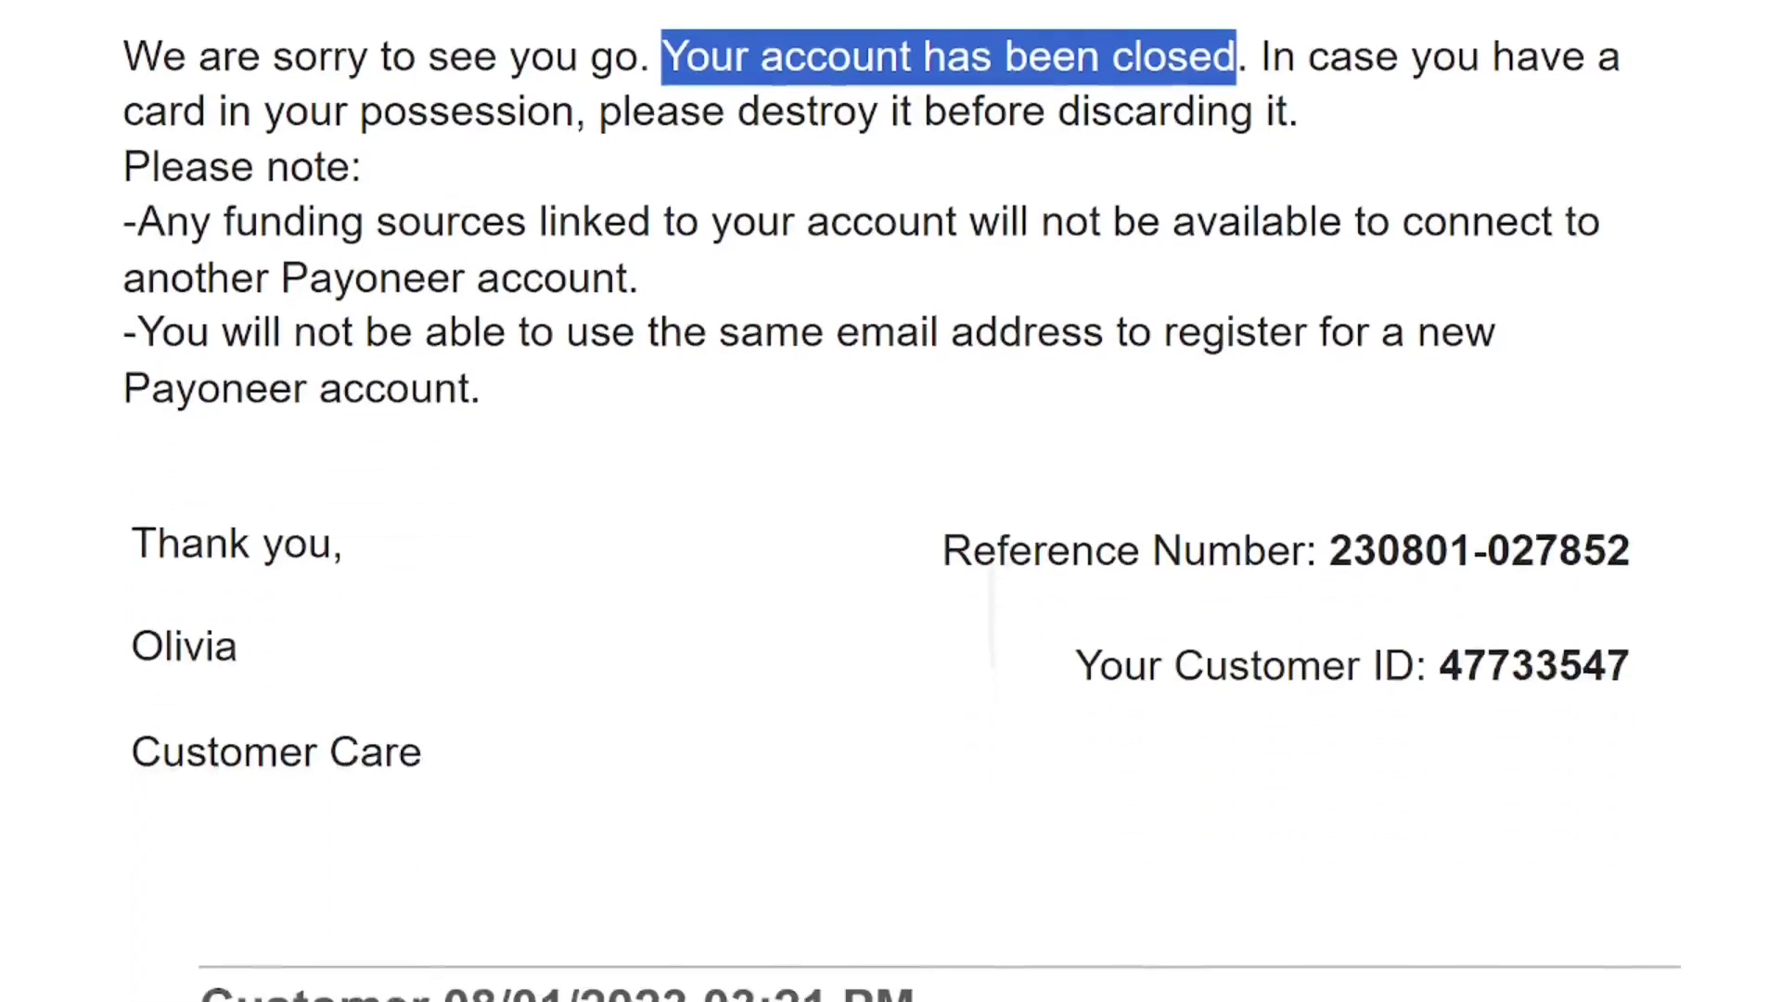
scroll(891, 501, down, 5)
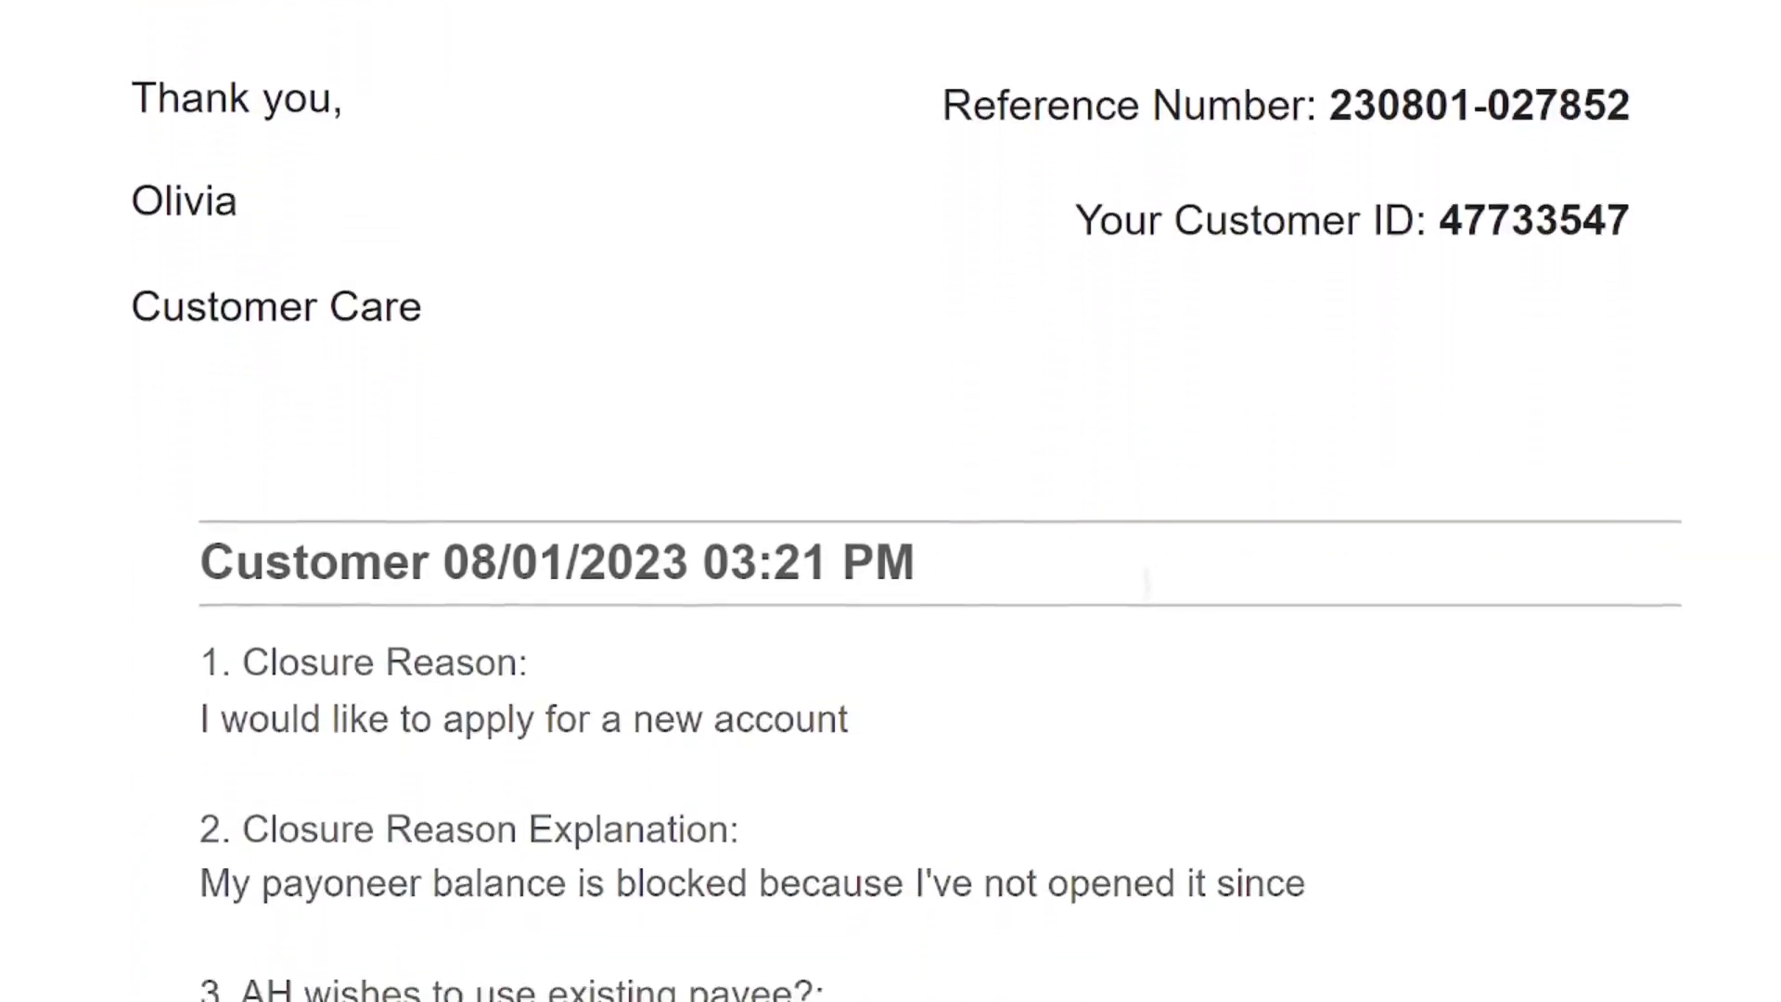